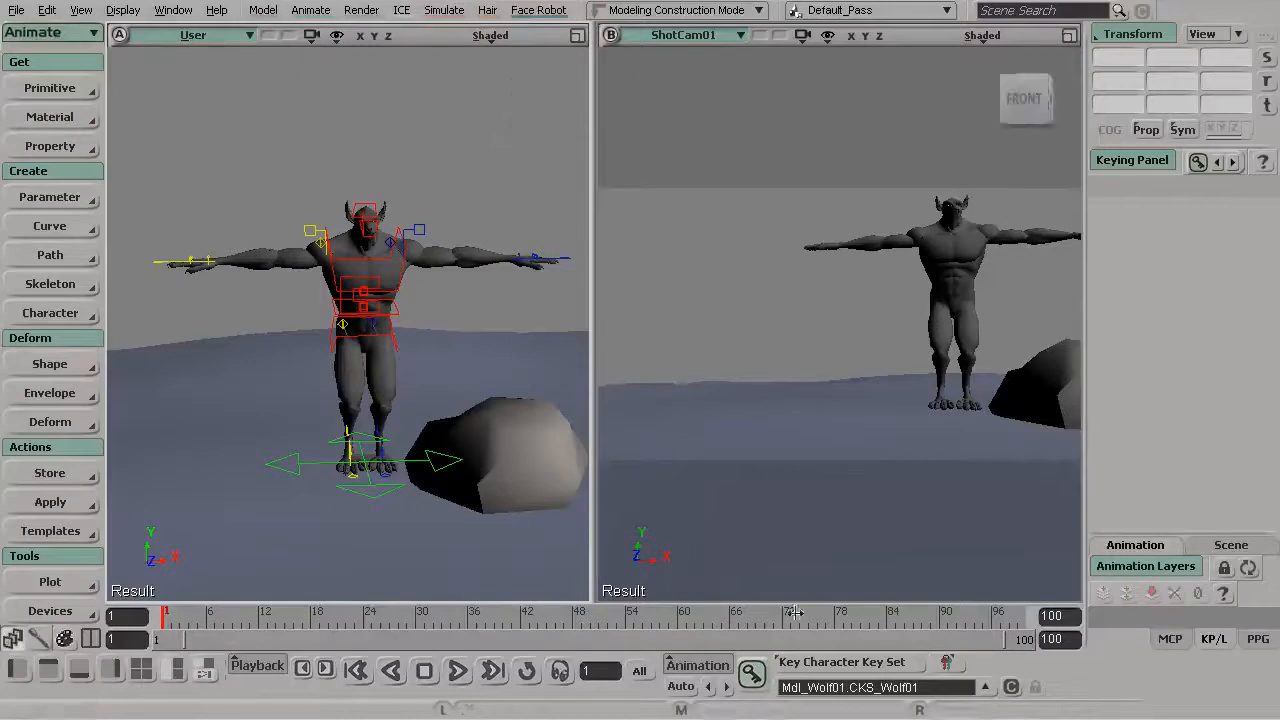
- Select the left arm control anim_l_arm01 at the wolf character's left hand
middle_drag(420, 306, 388, 317)
drag(388, 317, 386, 297)
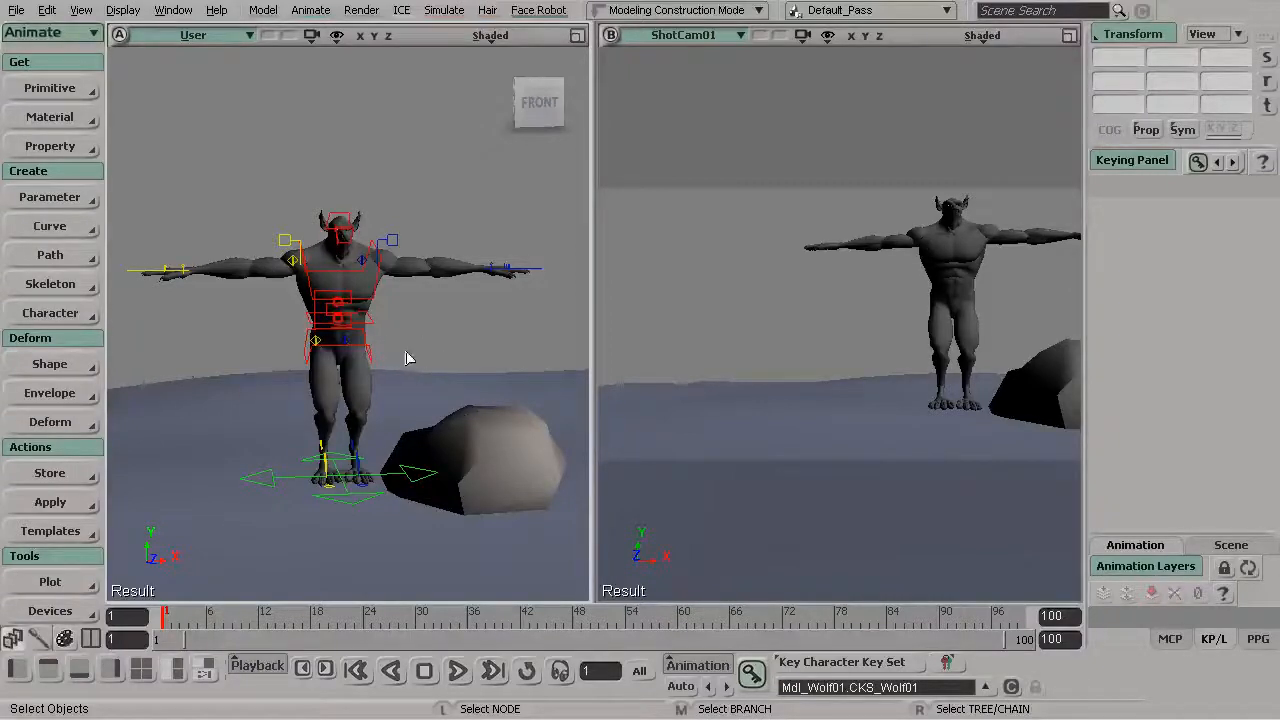
middle_drag(411, 347, 380, 371)
drag(571, 397, 383, 374)
right_drag(383, 374, 480, 329)
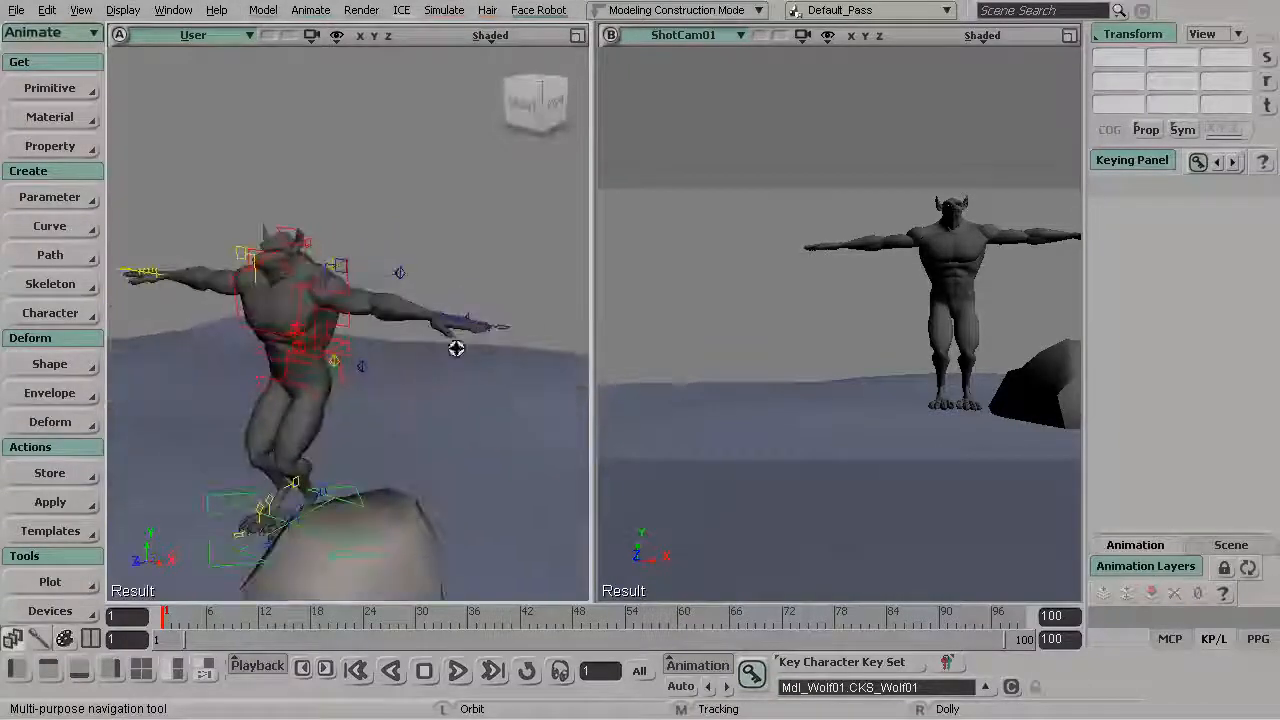
click(502, 336)
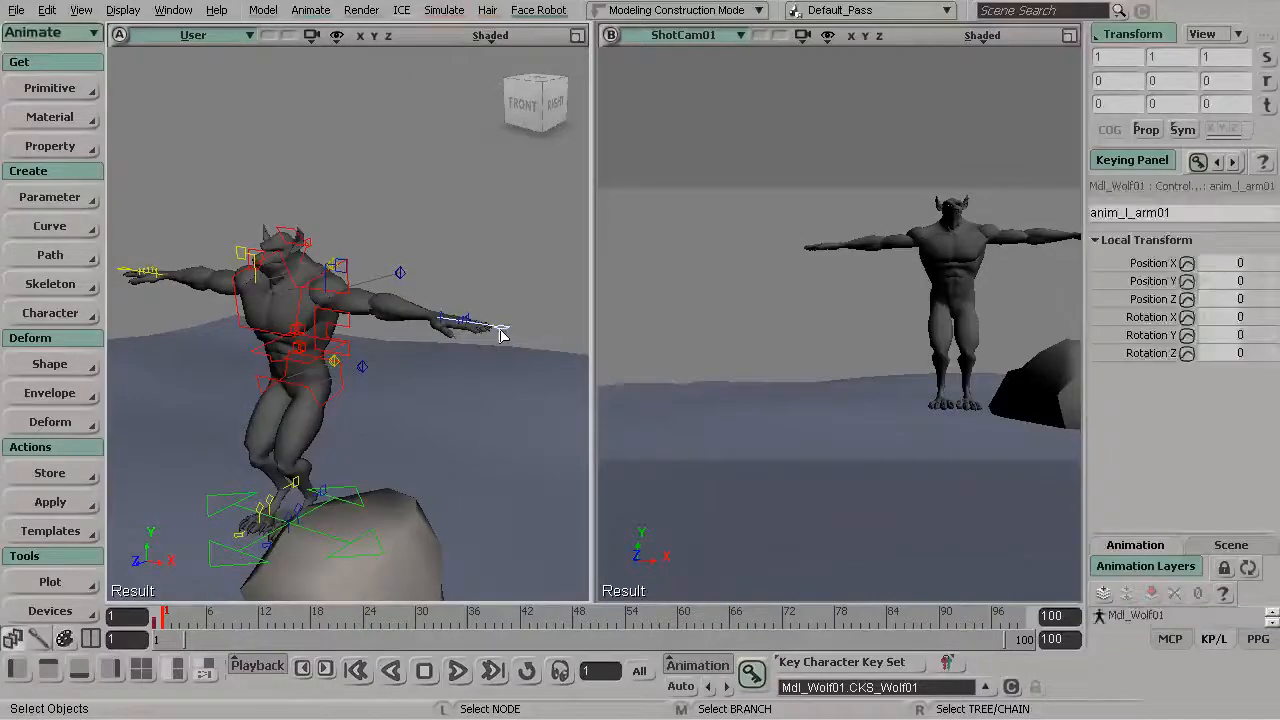
- Inspect the wolf rig and its selected left arm control from the front and from an angled side view
key(s)
drag(494, 329, 405, 316)
middle_drag(405, 316, 403, 302)
drag(449, 309, 346, 303)
middle_drag(346, 303, 351, 280)
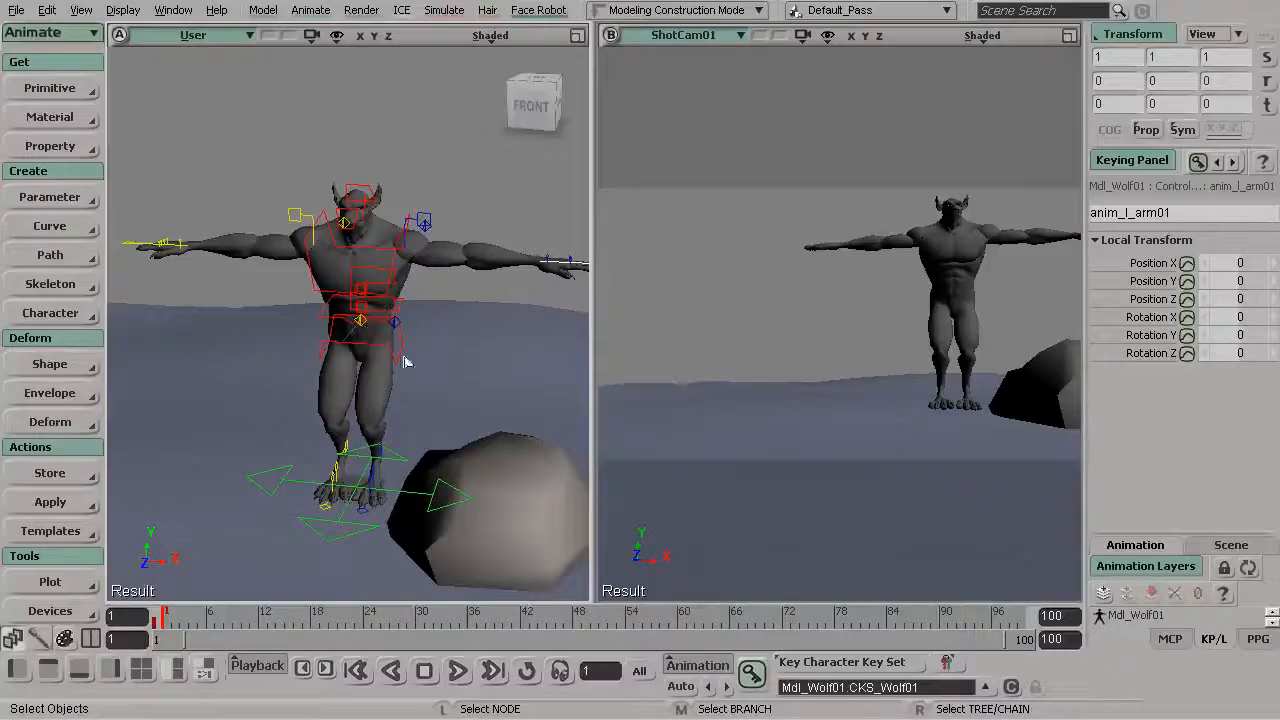
key(s)
middle_drag(412, 309, 395, 331)
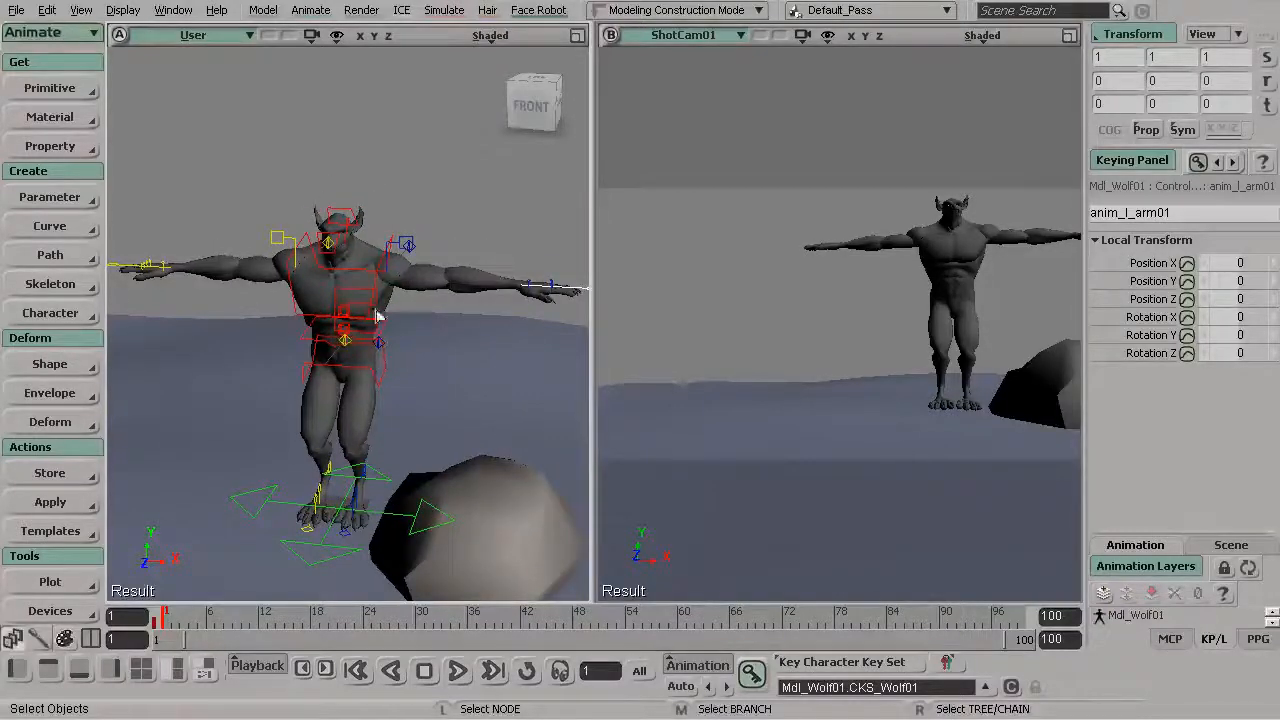
key(s)
right_drag(368, 323, 397, 370)
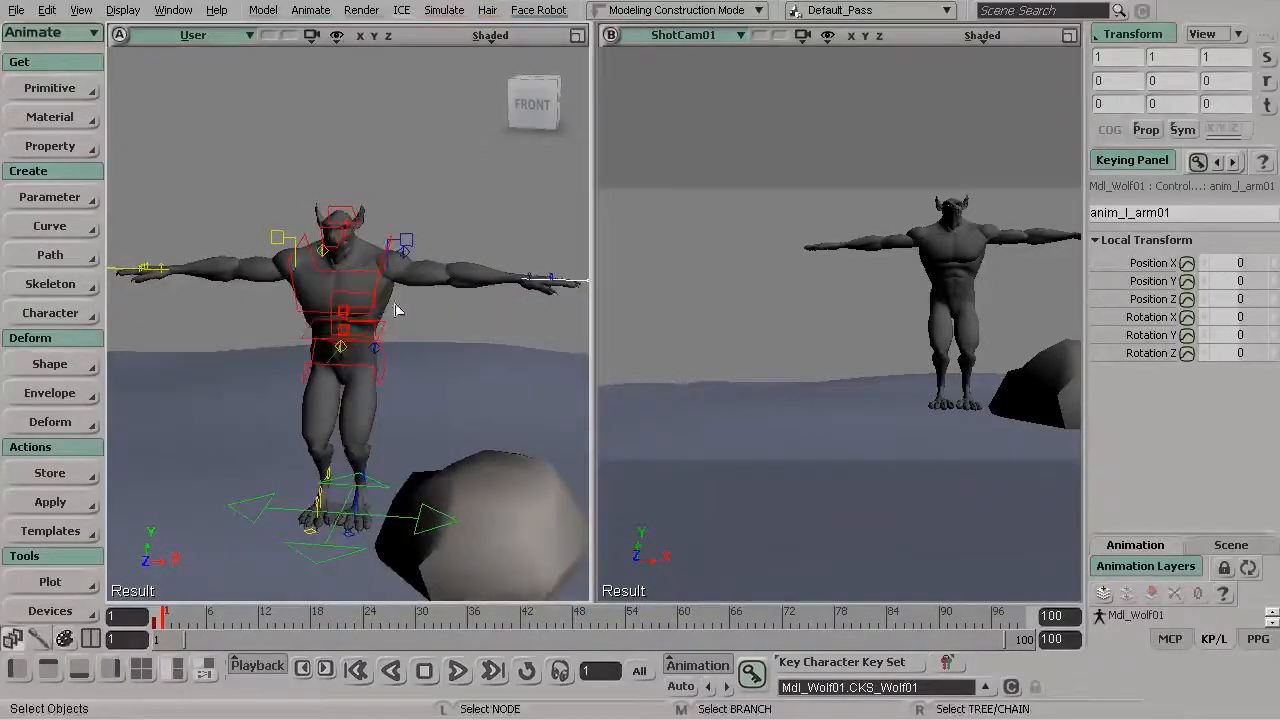
key(s)
right_drag(371, 463, 470, 322)
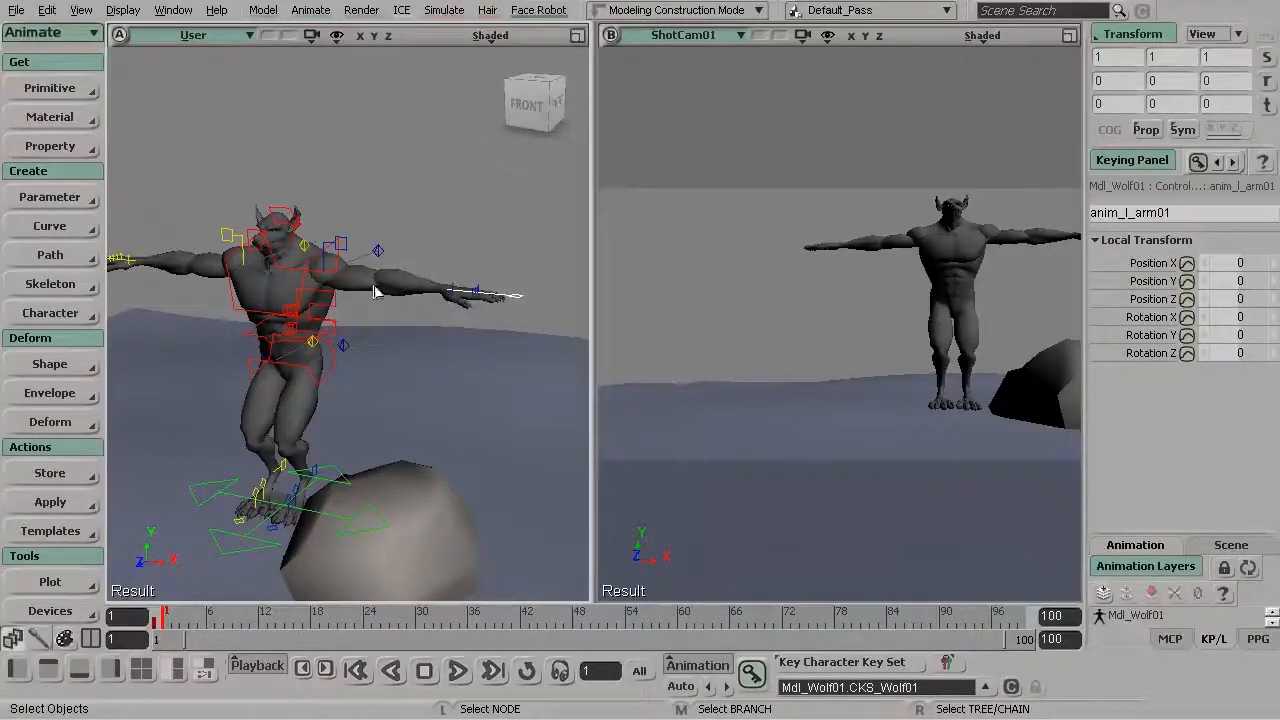
key(s)
drag(349, 323, 380, 320)
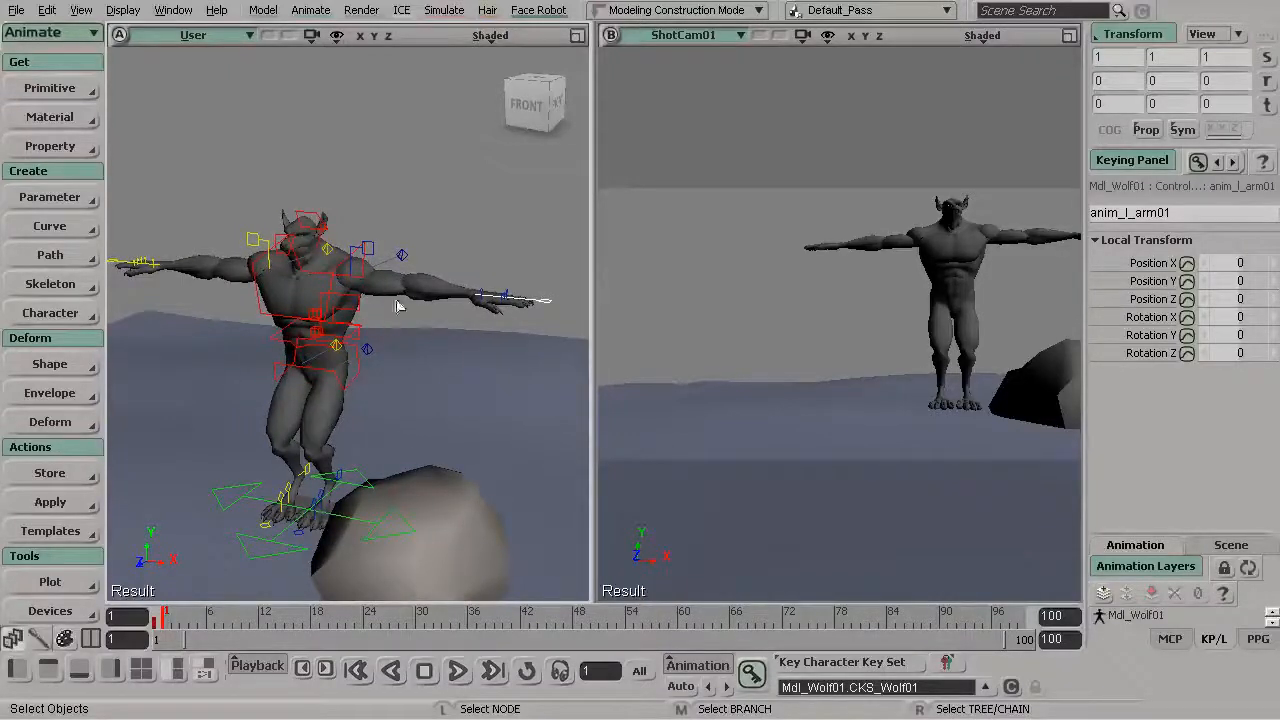
key(s)
drag(443, 306, 374, 314)
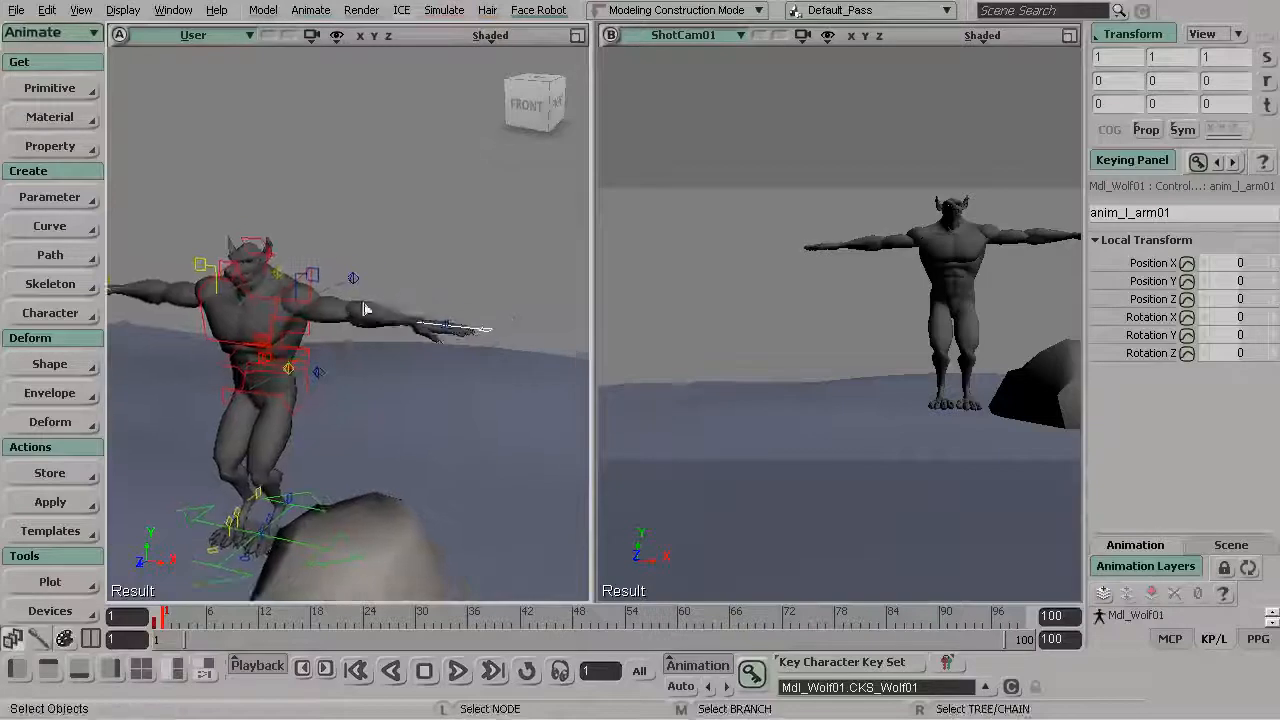
key(s)
drag(437, 323, 340, 303)
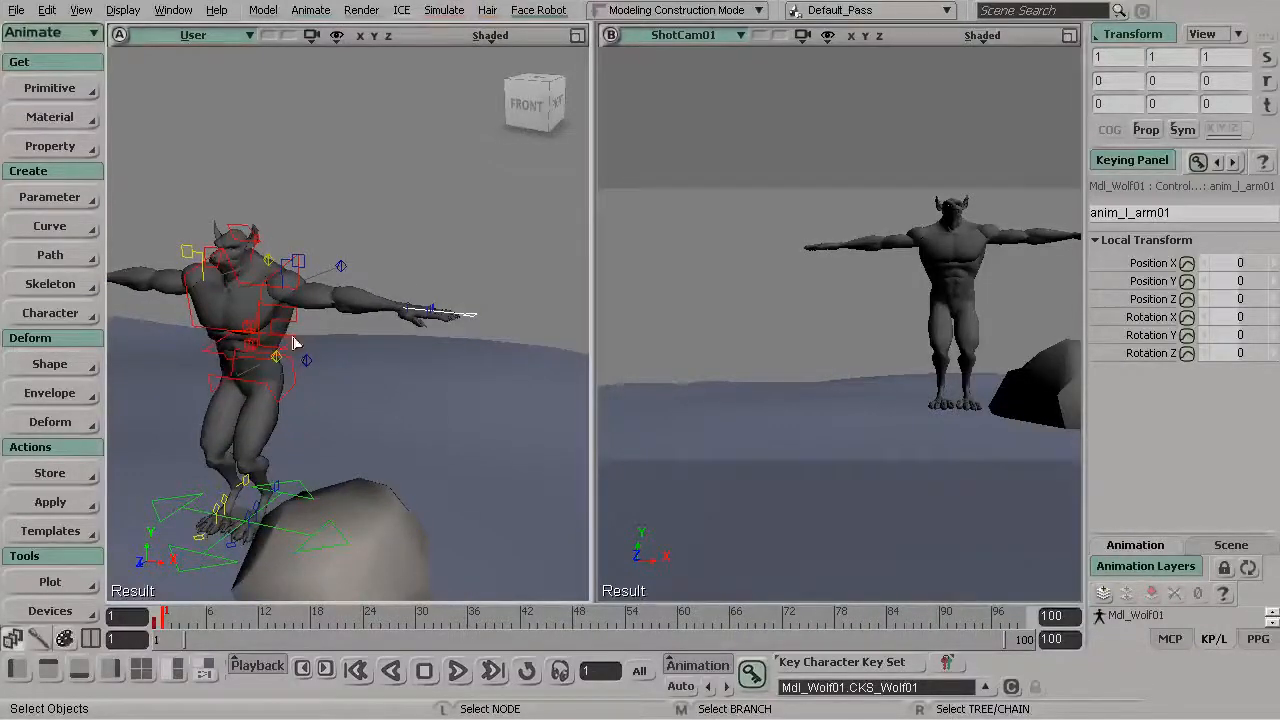
key(s)
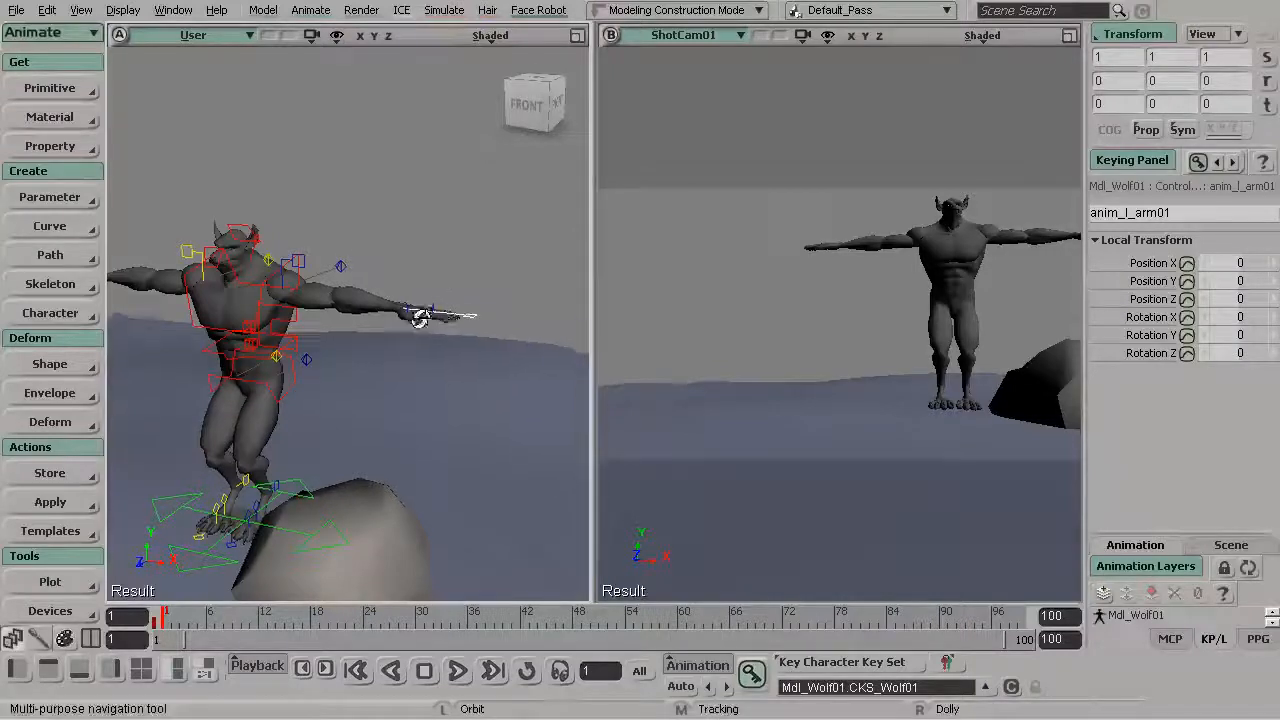
right_drag(423, 314, 428, 330)
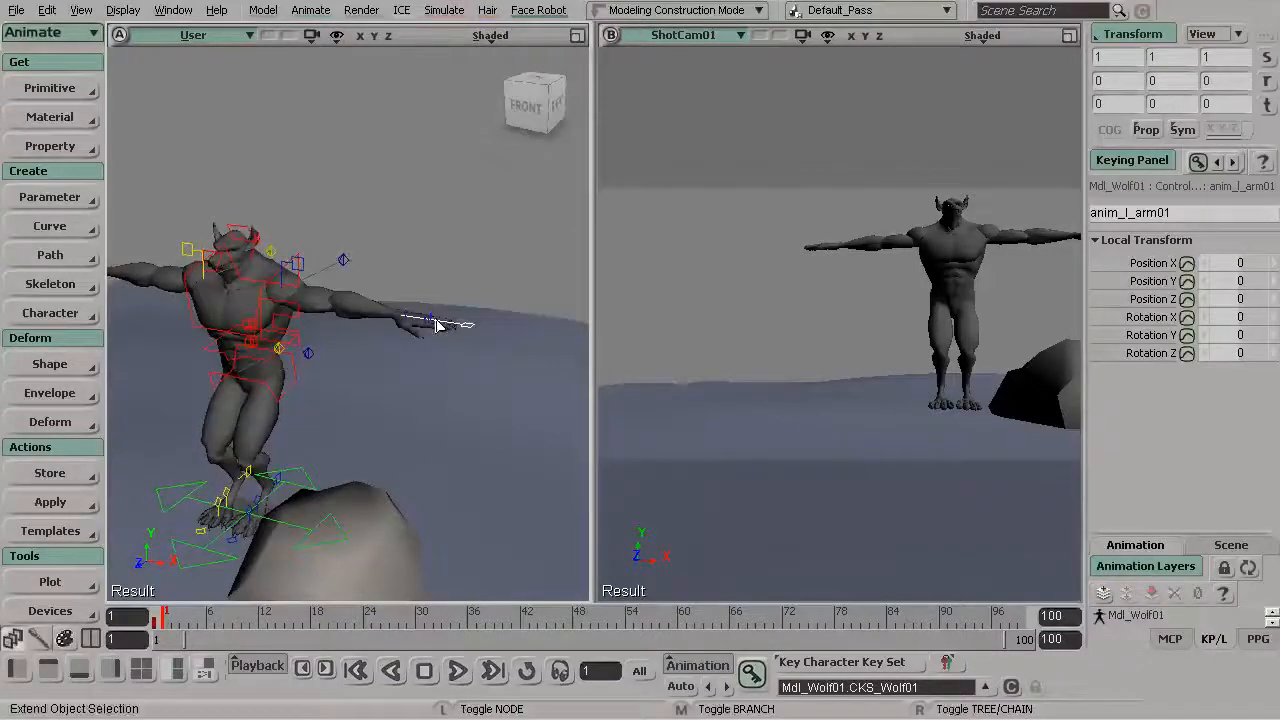
- Review the rotation order options in the left arm control's local transform properties, leaving XZY chosen, and close the properties
key(ctrl+k)
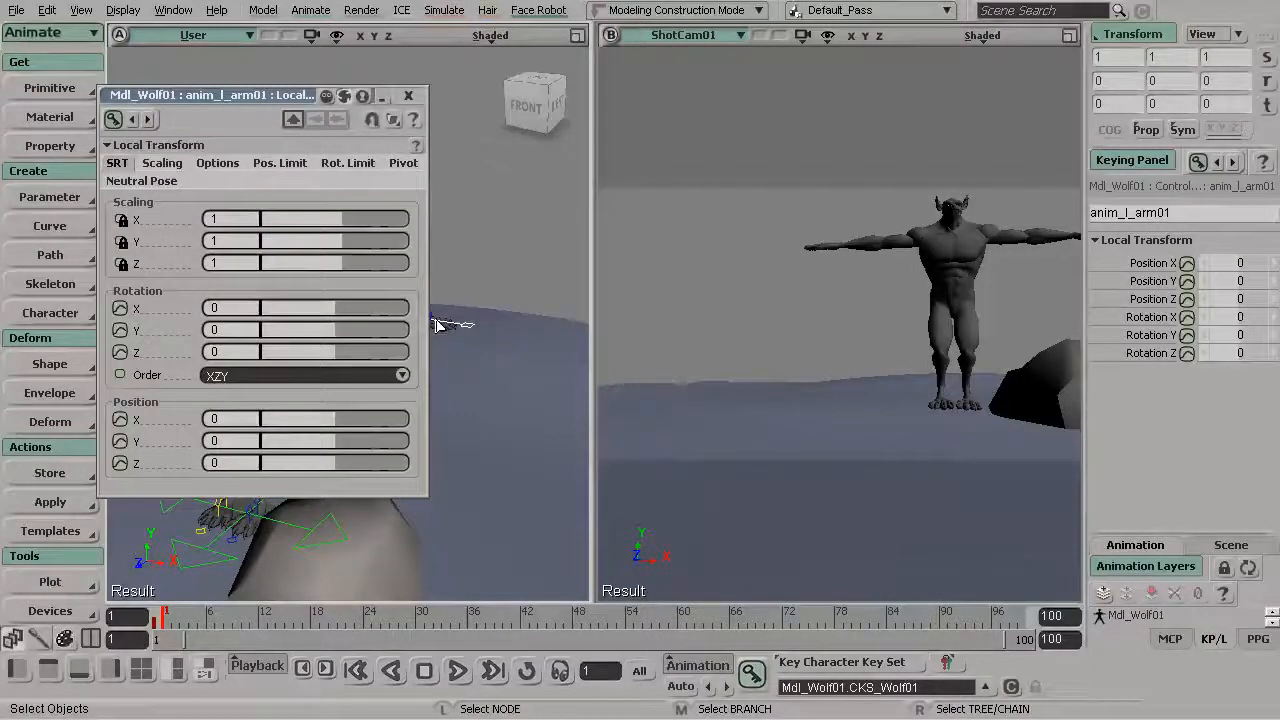
click(241, 376)
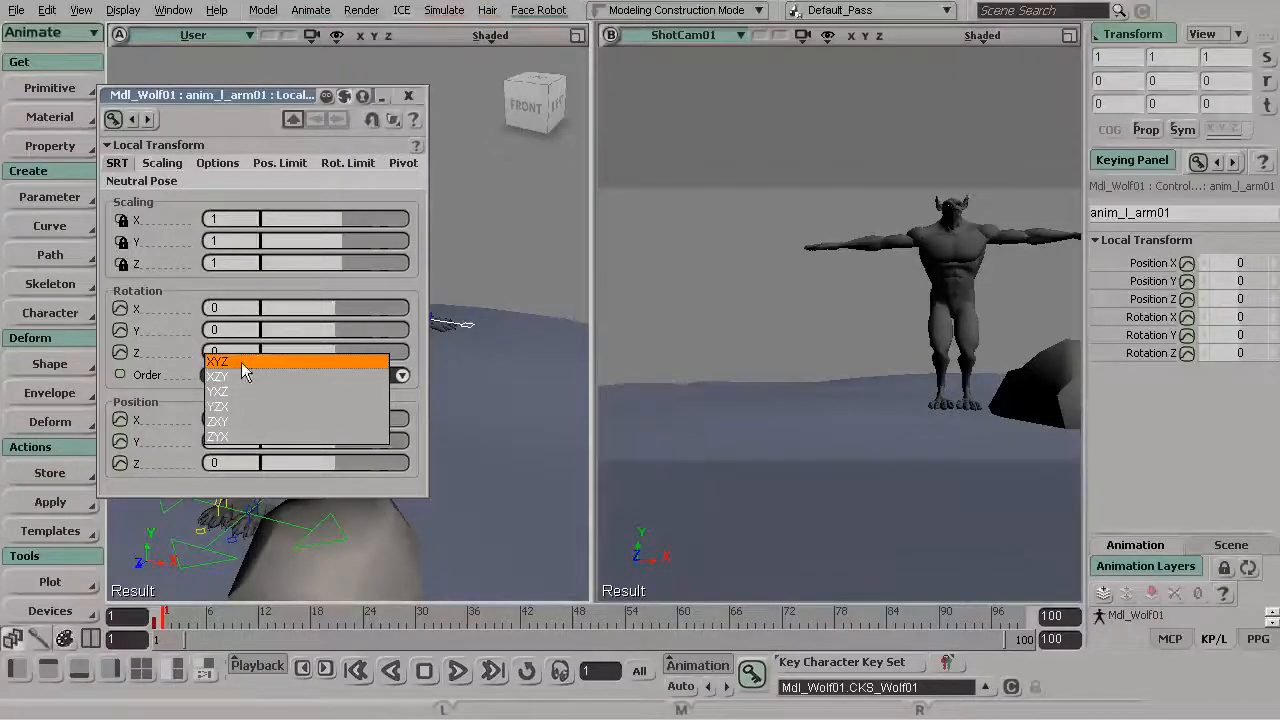
click(232, 376)
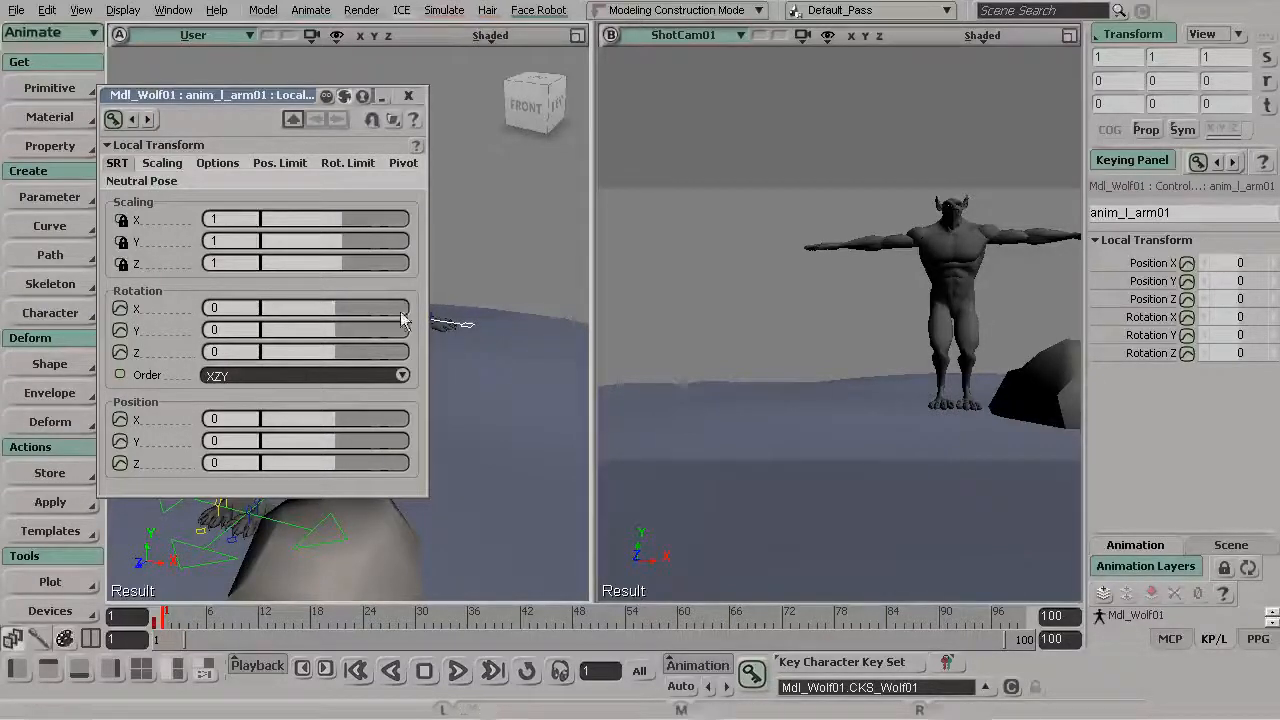
key(s)
mouse_move(484, 343)
mouse_down()
mouse_move(501, 396)
mouse_move(500, 363)
mouse_move(470, 356)
mouse_up()
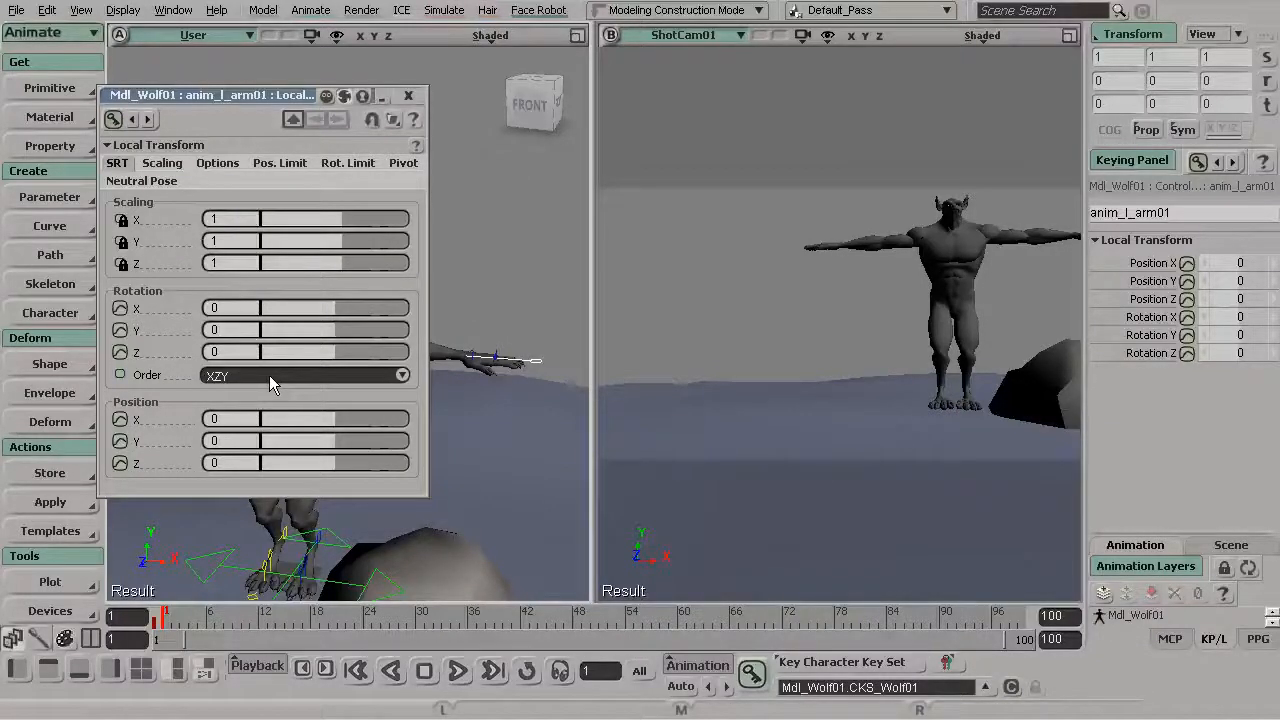
key(s)
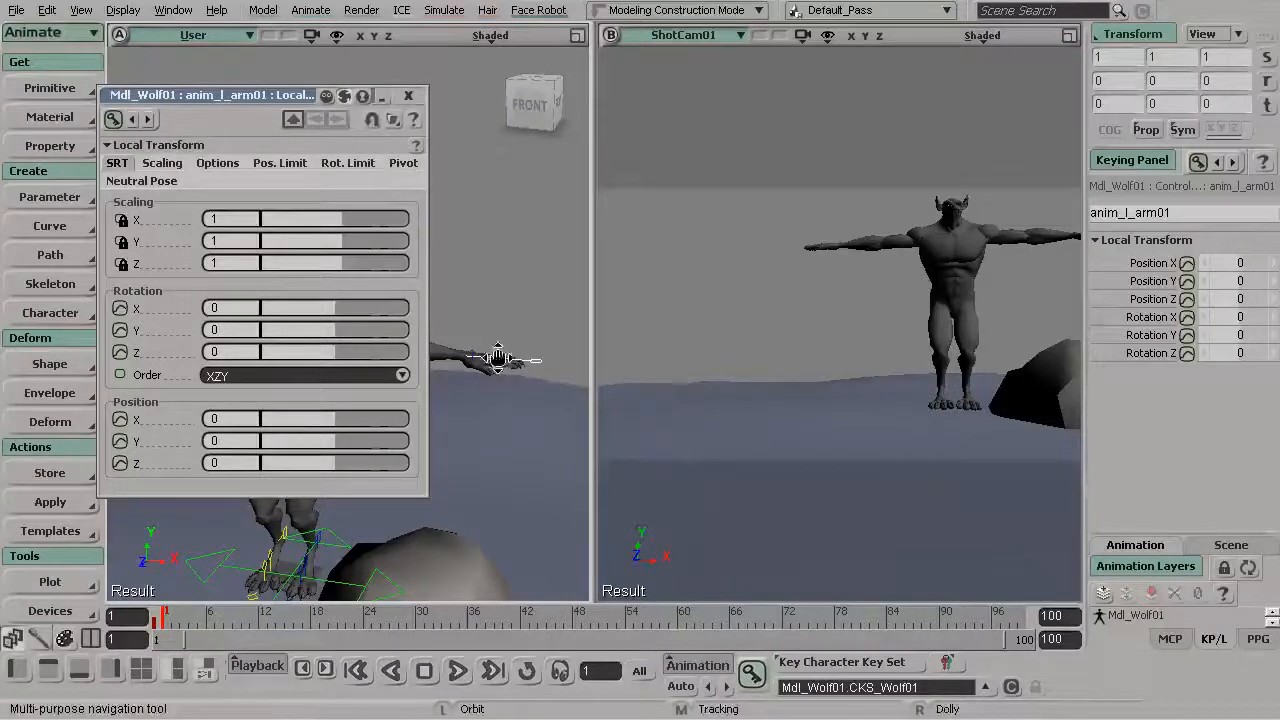
drag(498, 358, 478, 372)
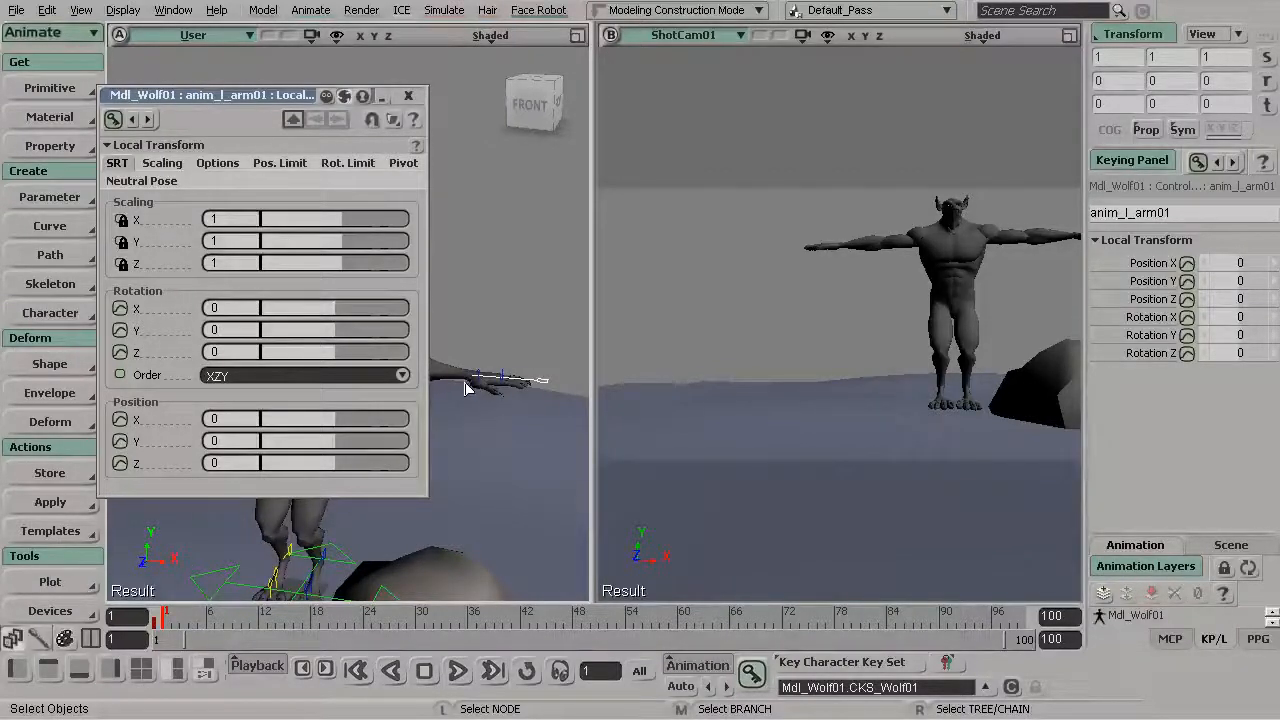
click(243, 377)
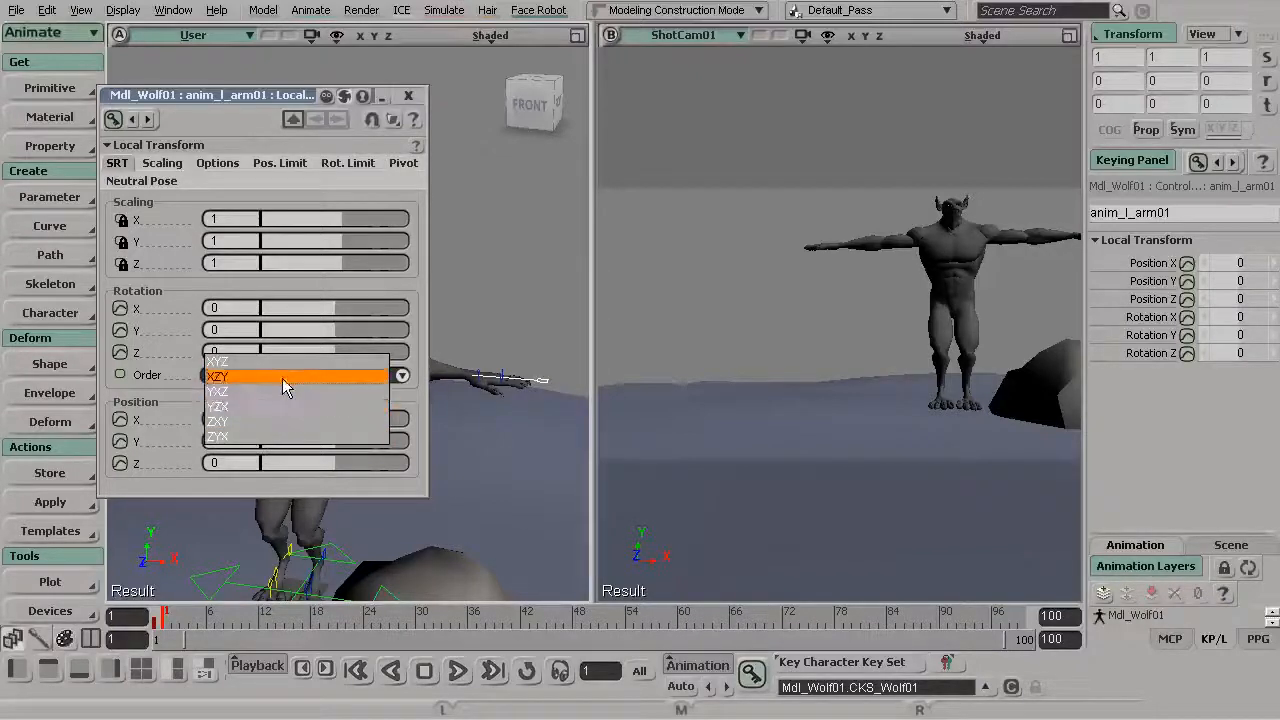
click(282, 379)
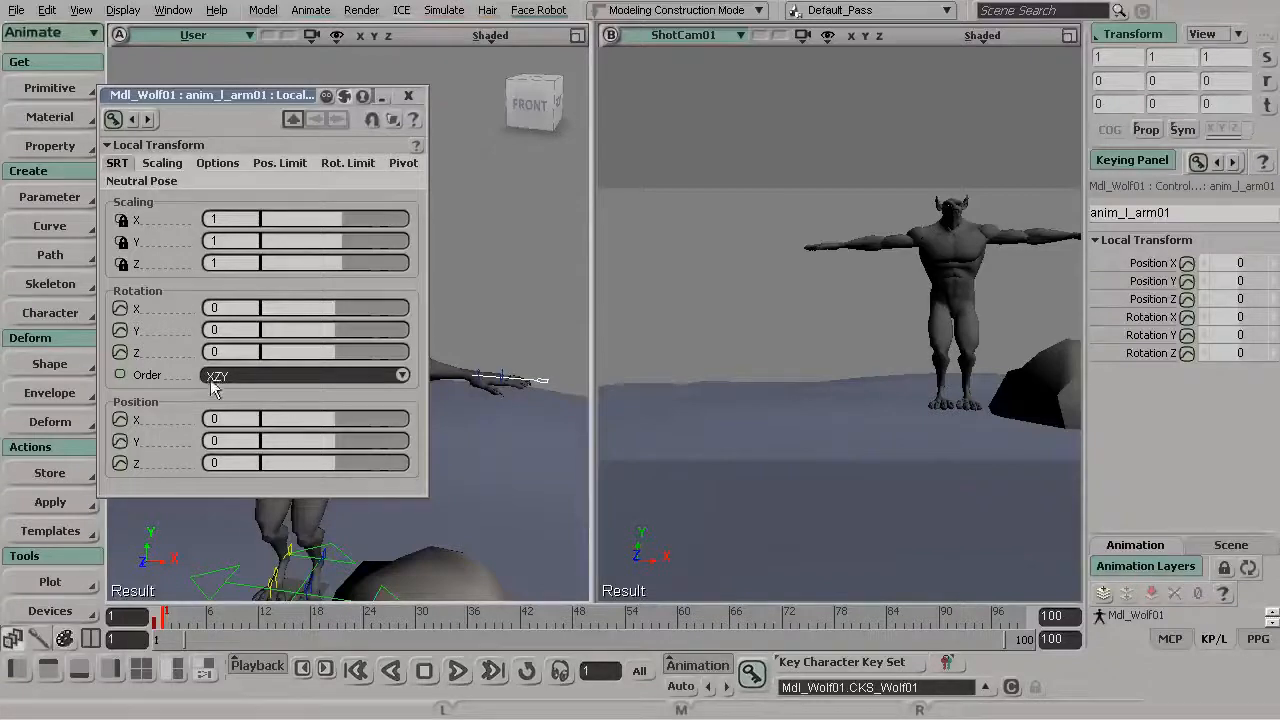
click(409, 97)
- Activate the Rotate tool on the left arm control and set its manipulation mode to Add
alt+drag(394, 306, 363, 322)
alt+drag(446, 336, 428, 380)
key(c)
right_click(401, 358)
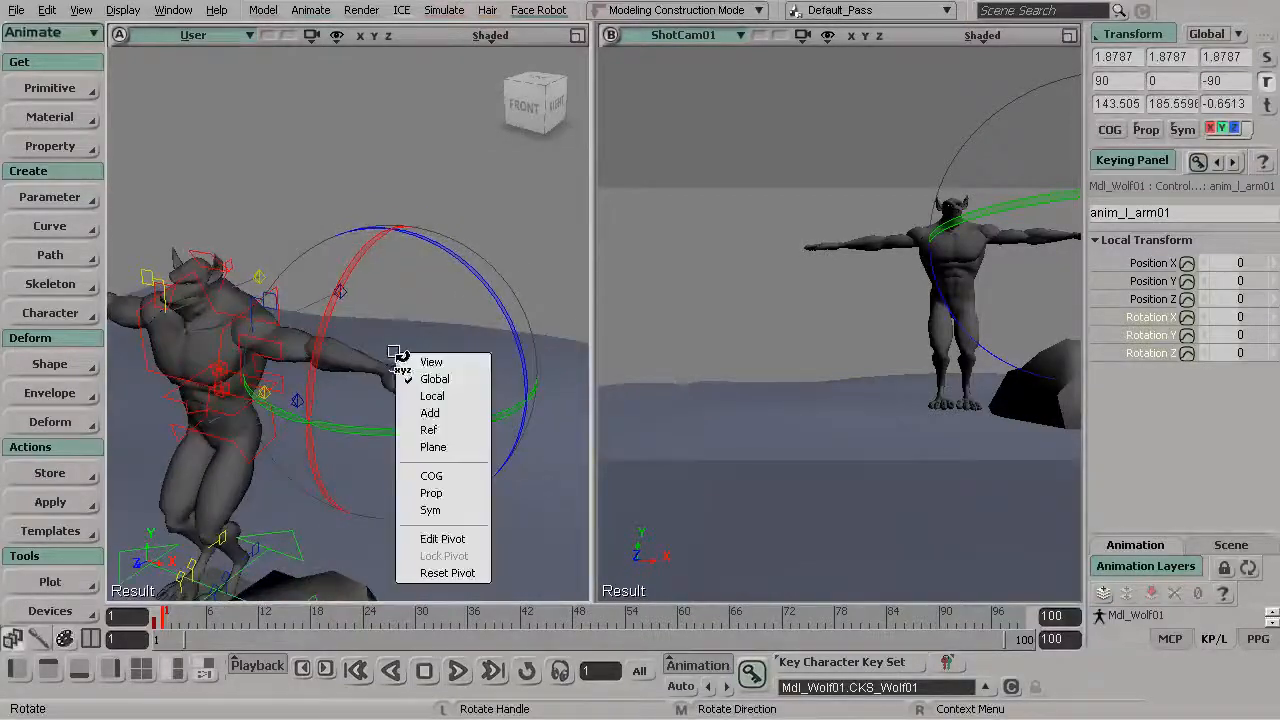
click(432, 412)
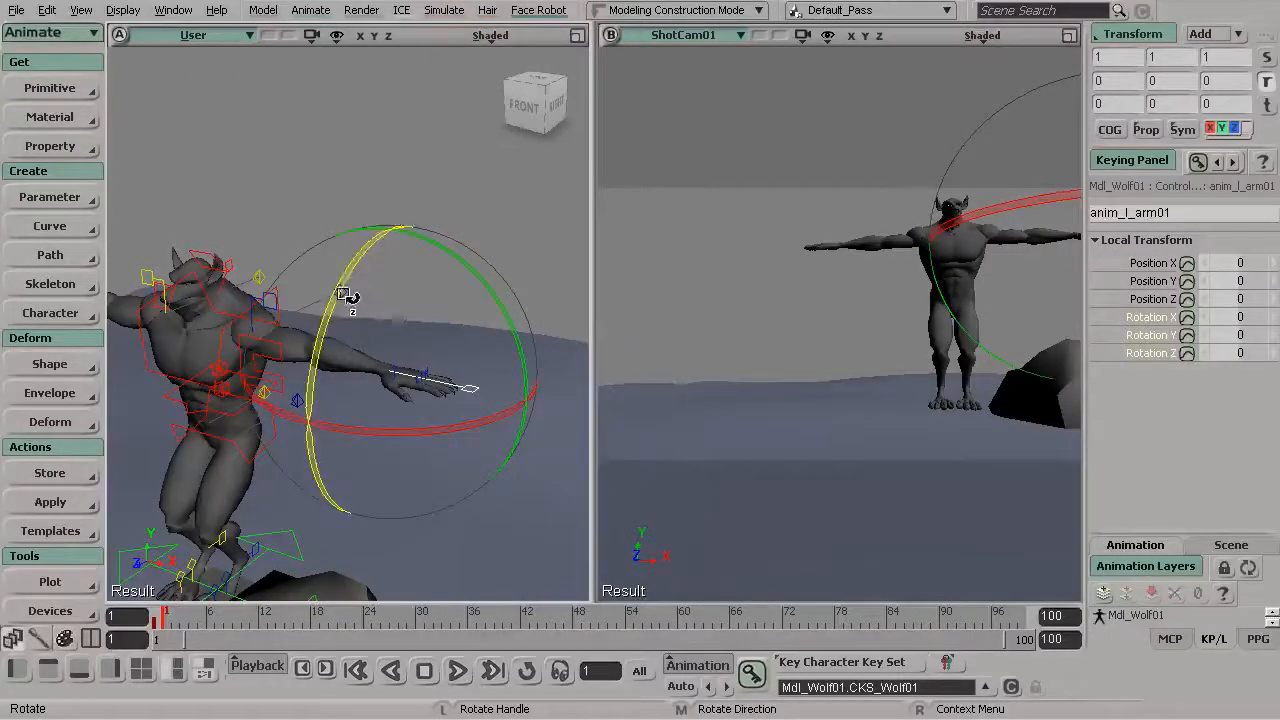
- Try rotating the left arm control around its X, Y and Z axes one at a time in Add mode, undoing each rotation
alt+drag(351, 303, 377, 286)
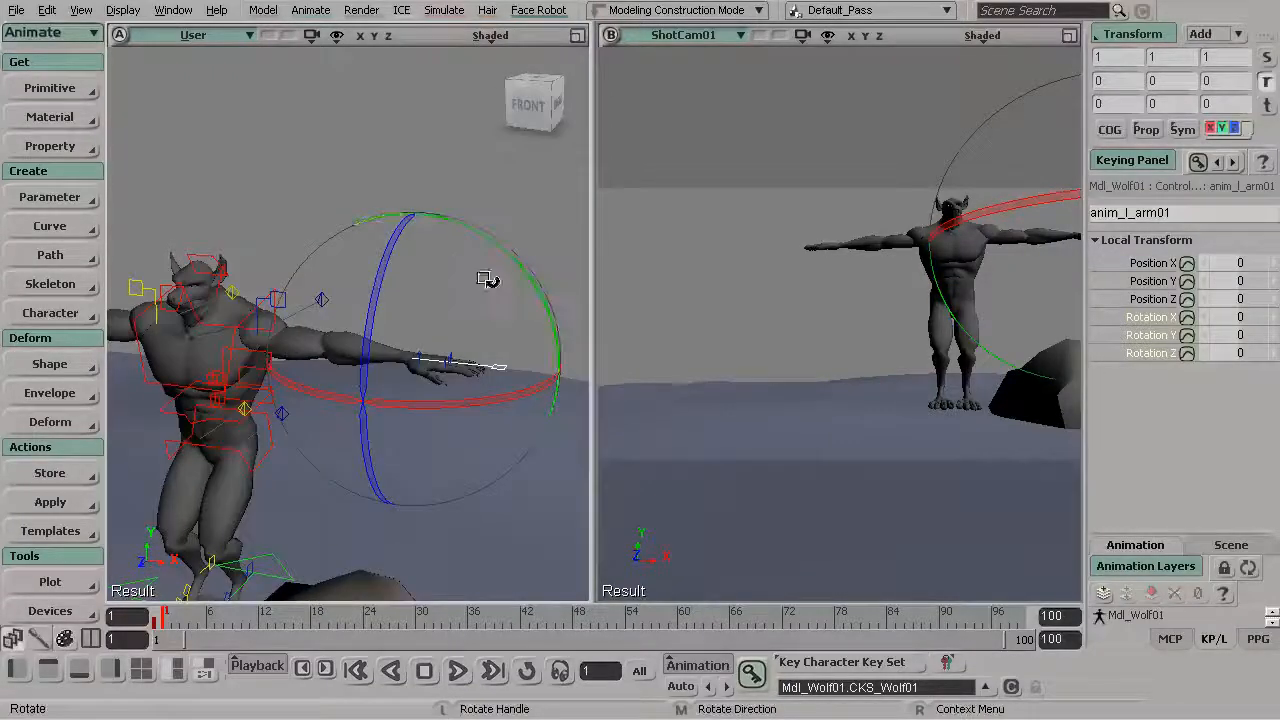
mouse_move(434, 357)
alt+mouse_down()
mouse_move(383, 350)
mouse_move(423, 337)
alt+mouse_up()
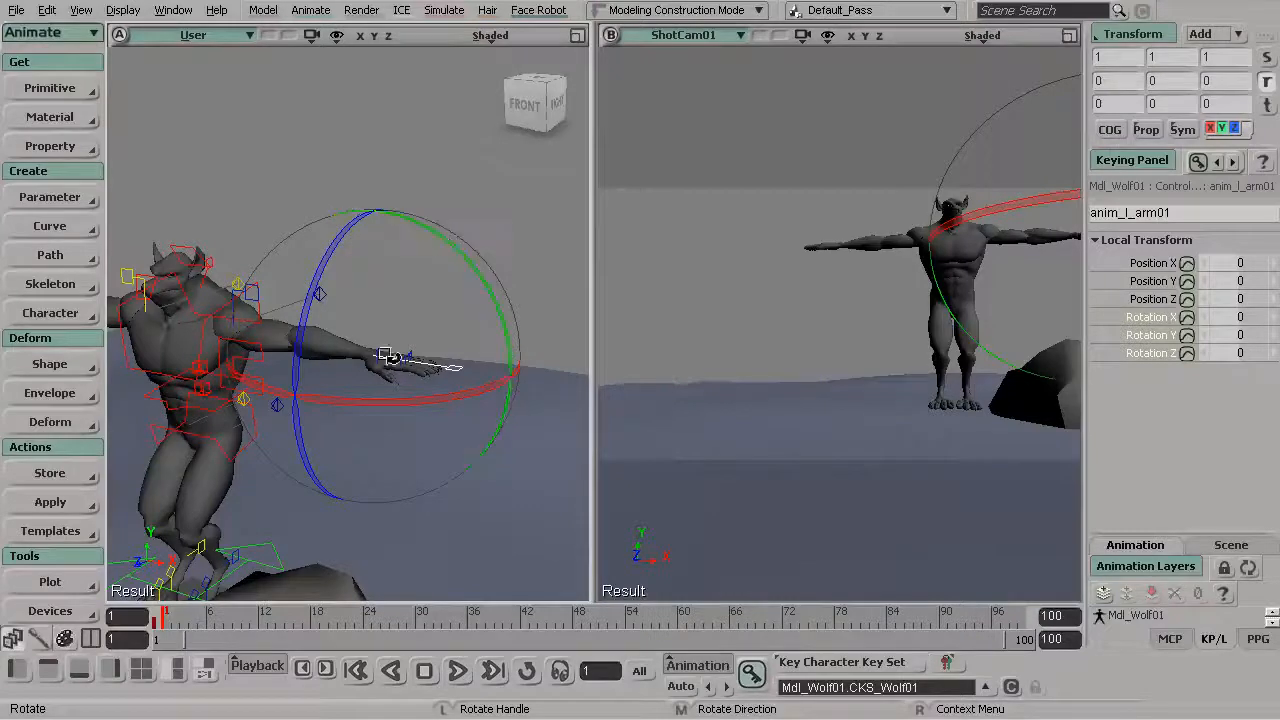
drag(414, 400, 512, 391)
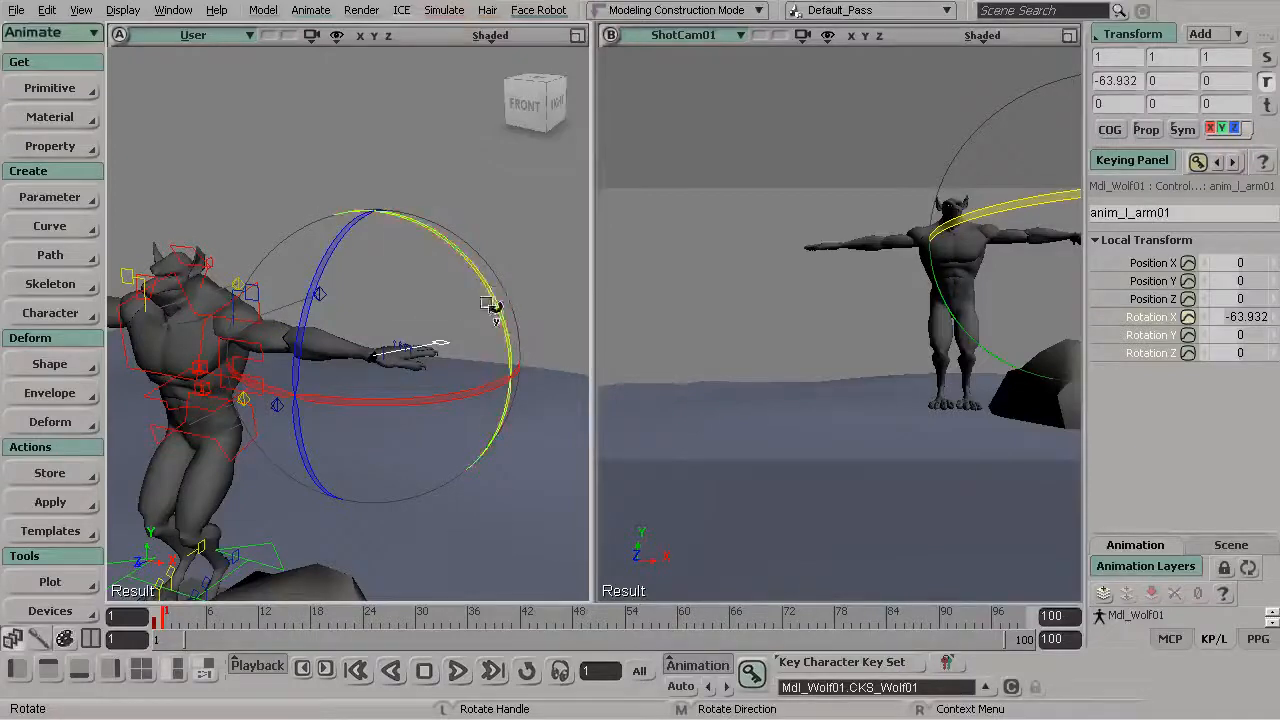
key(ctrl+z)
drag(337, 251, 370, 226)
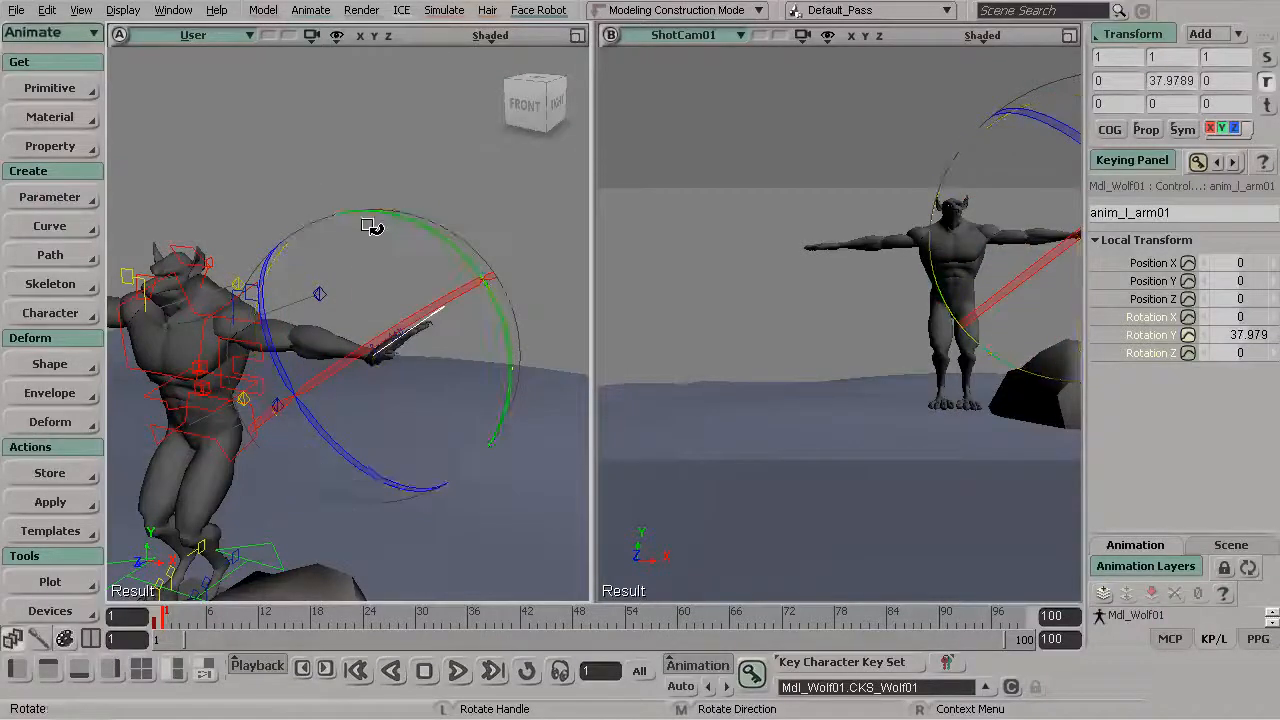
key(ctrl+z)
drag(320, 461, 345, 212)
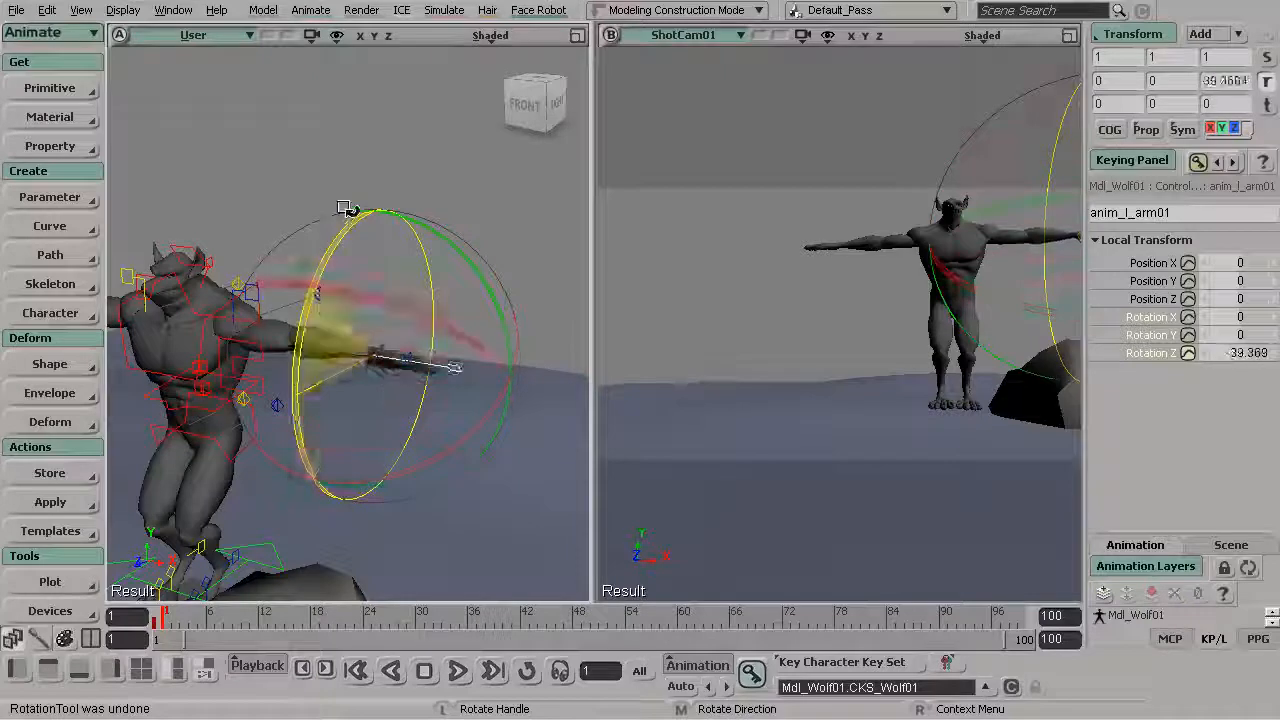
key(ctrl+z)
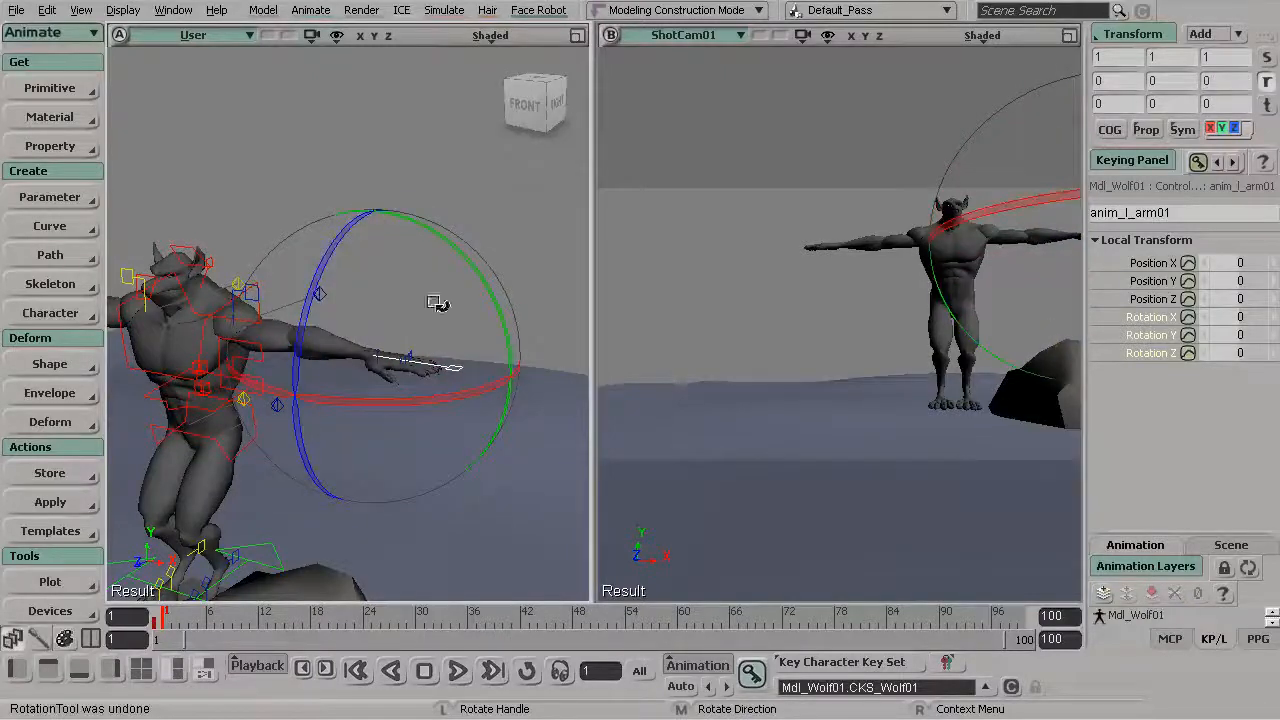
- Try rotating the left arm control in Local mode, compare its rotation rings in Add mode, and undo the rotation
right_click(376, 302)
click(412, 346)
drag(426, 477, 386, 486)
right_click(393, 291)
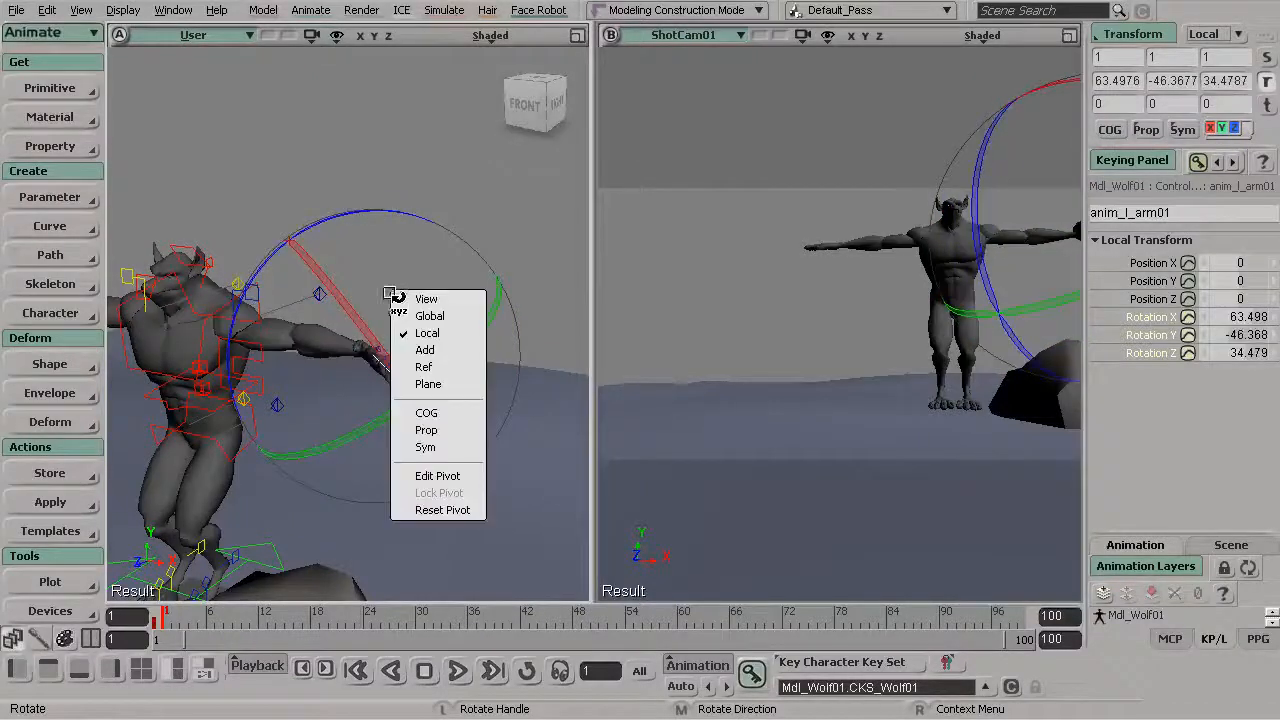
click(440, 350)
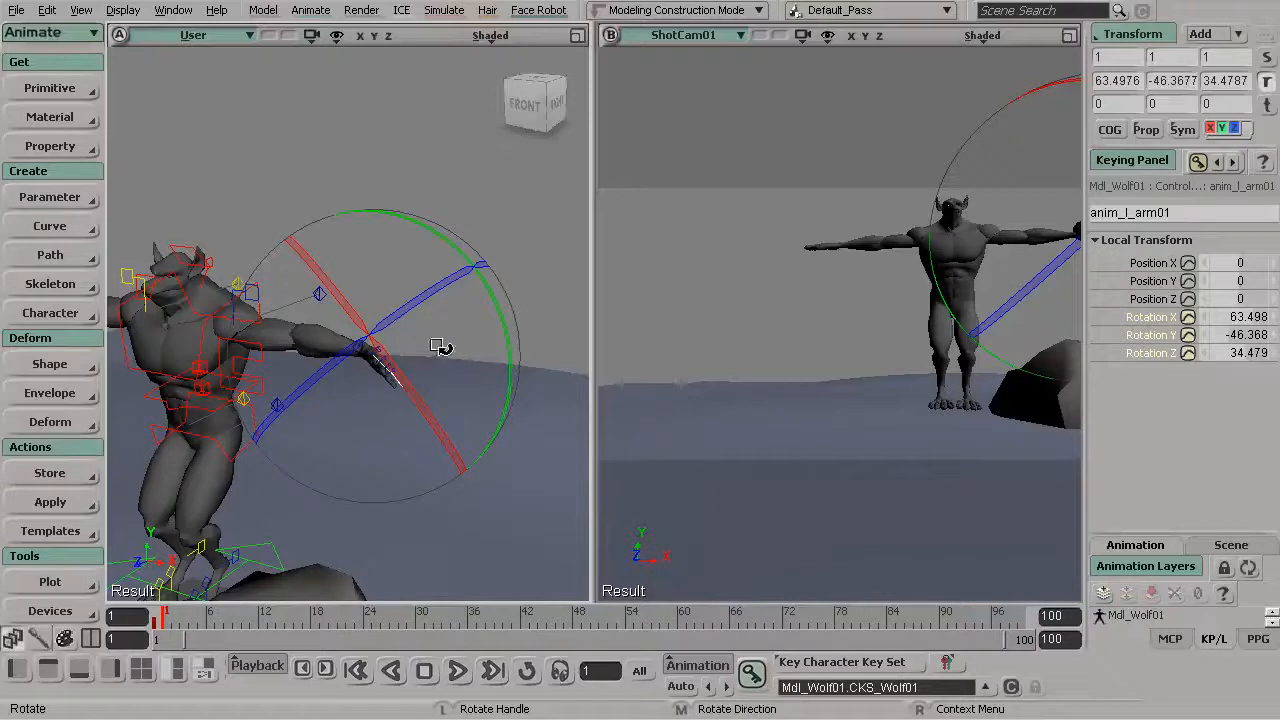
key(ctrl+z)
key(ctrl+z)
key(ctrl+z)
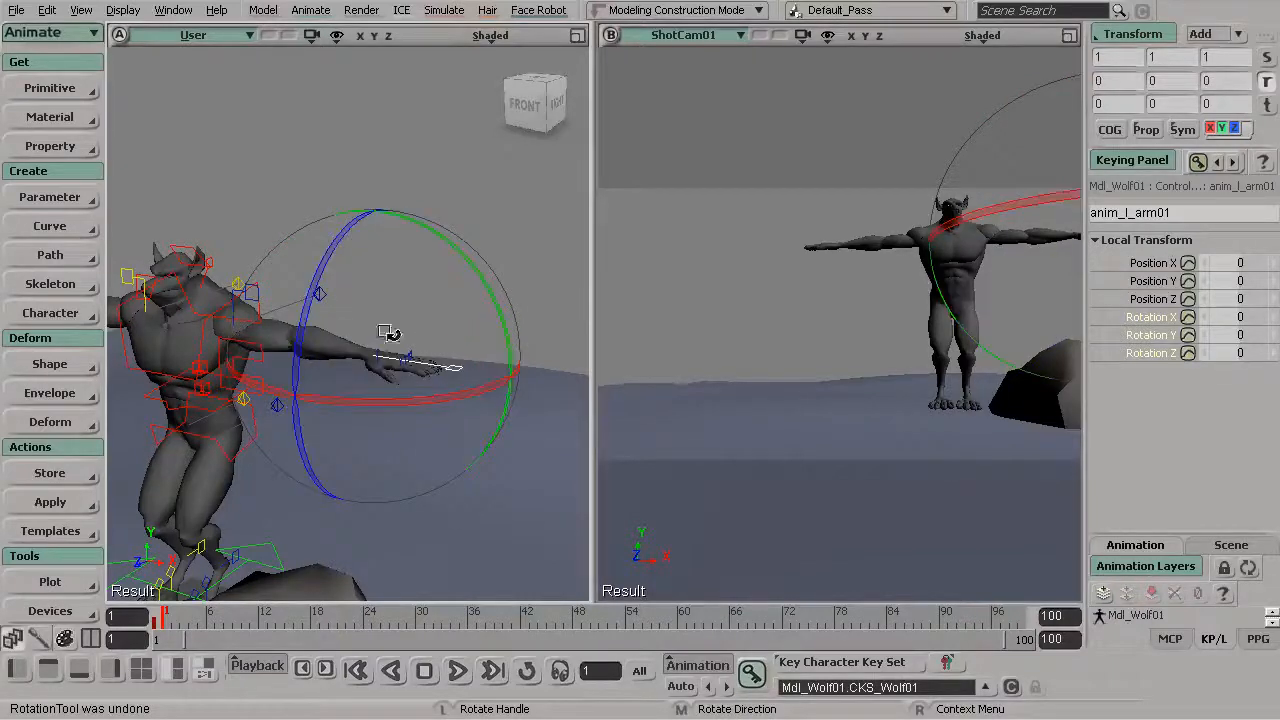
- Set the rotation mode to Local and check the left arm control's rotation order in its local transform properties
right_click(387, 347)
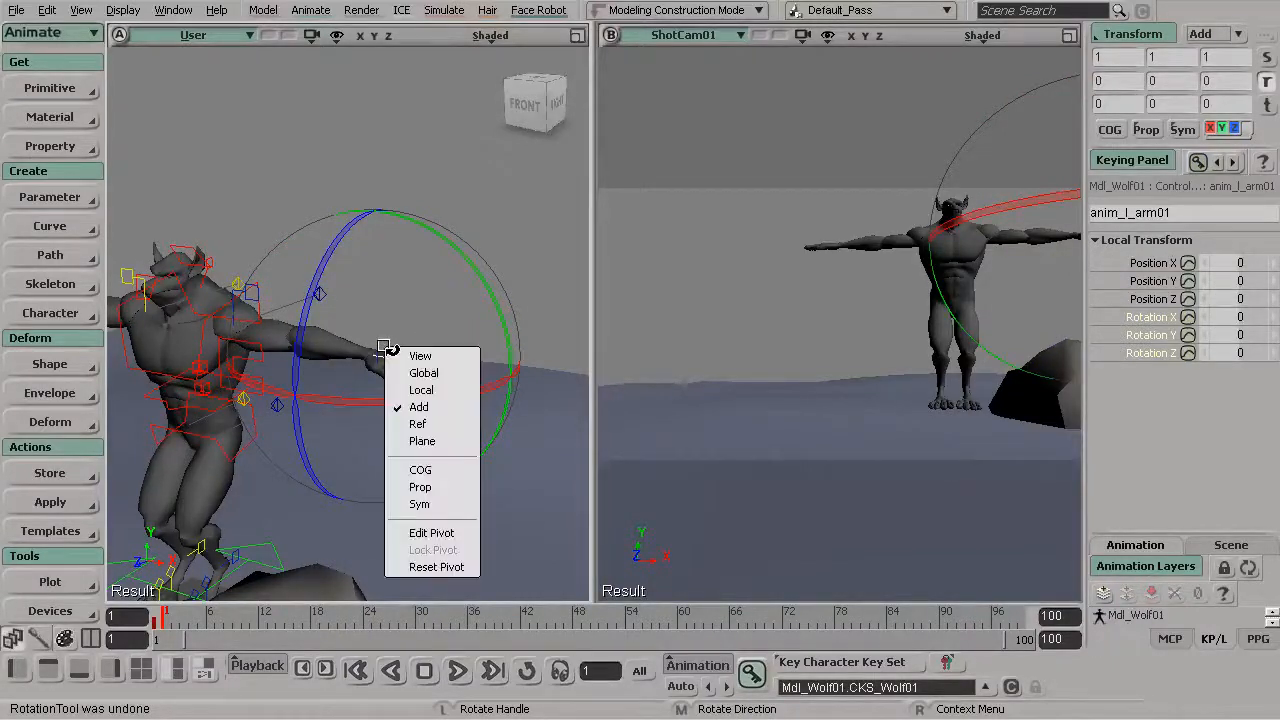
click(421, 390)
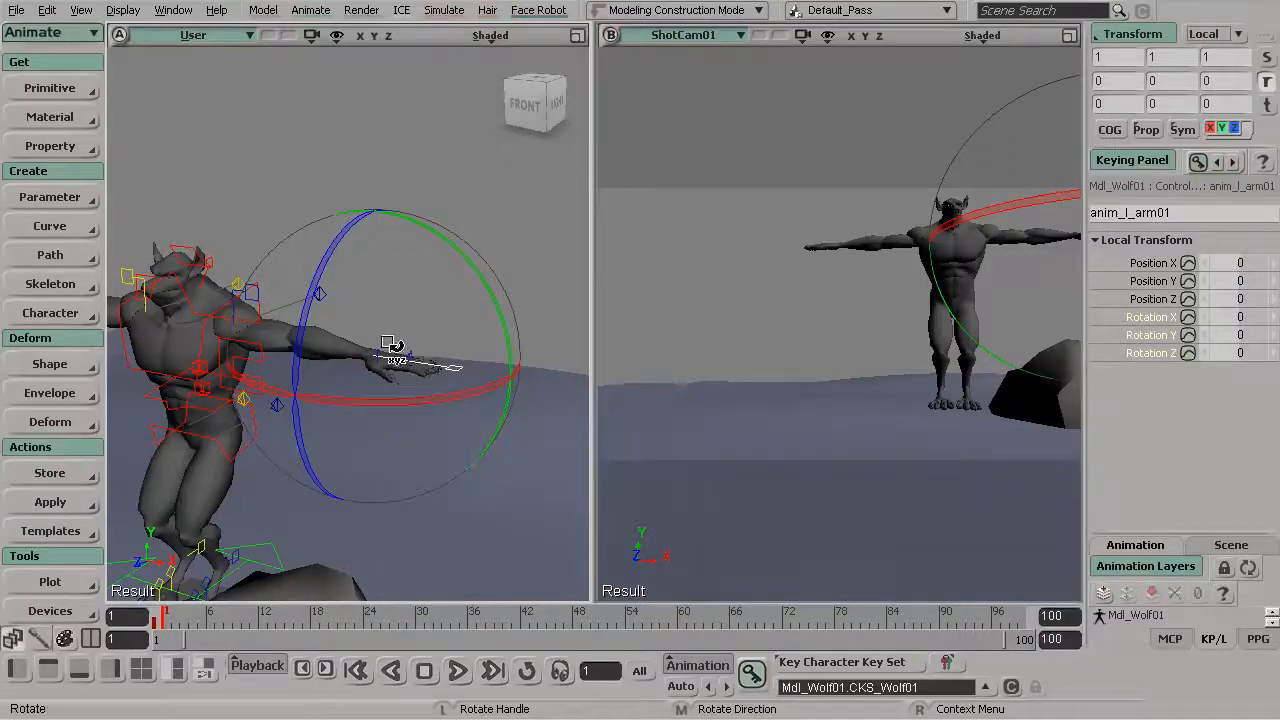
key(ctrl+k)
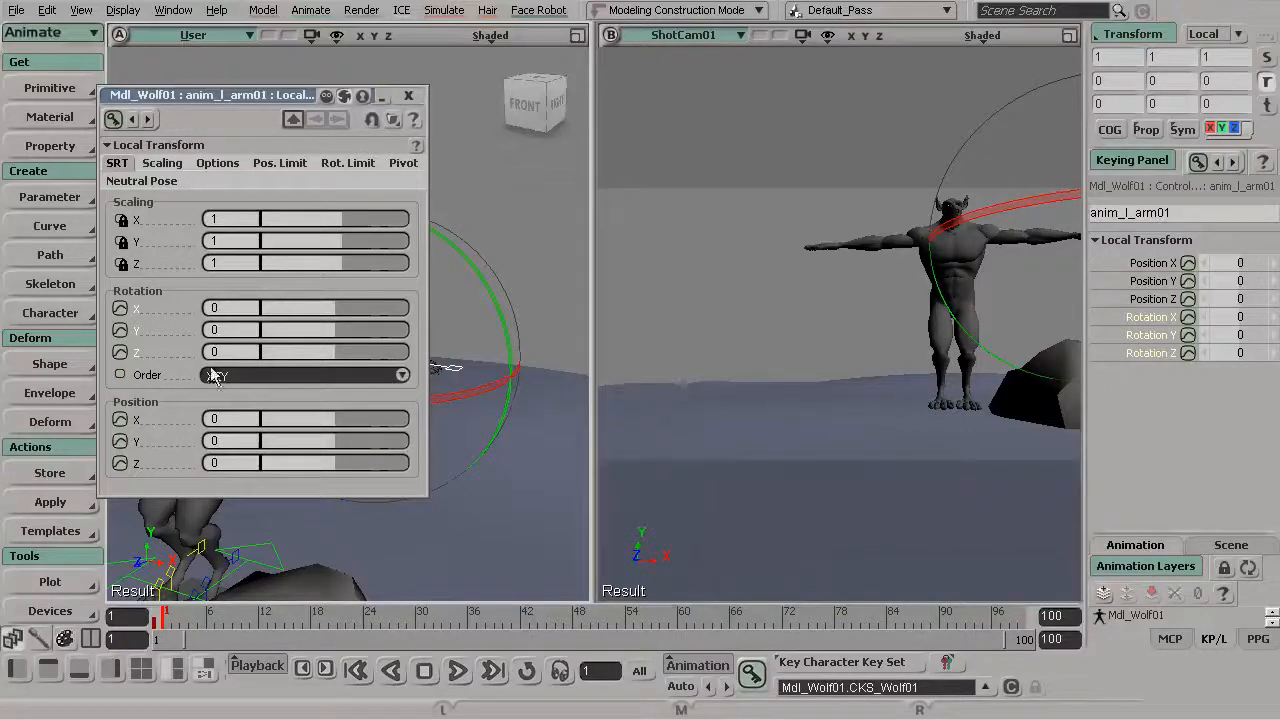
click(409, 97)
- Turn on automatic keying for the animation with the character viewed from the front
key(s)
drag(366, 320, 372, 279)
click(681, 686)
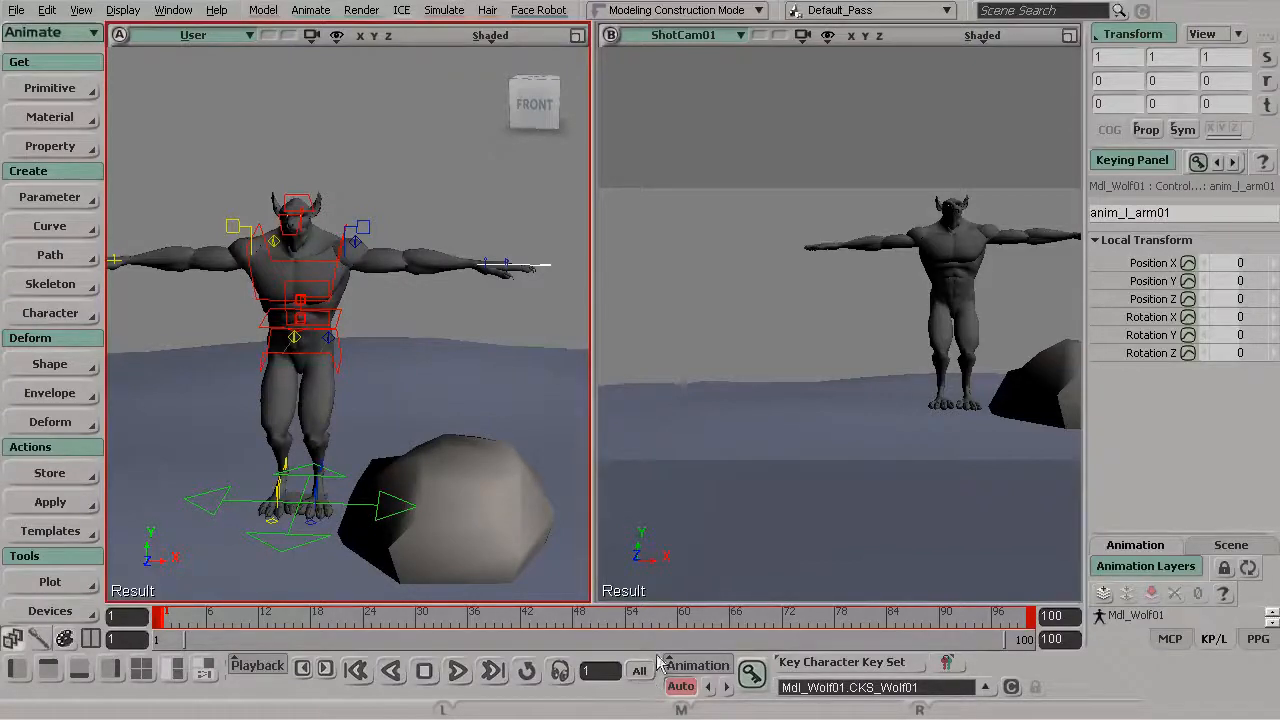
- Turn on the headlight display option in the user view so the character's dark back is lit
click(641, 672)
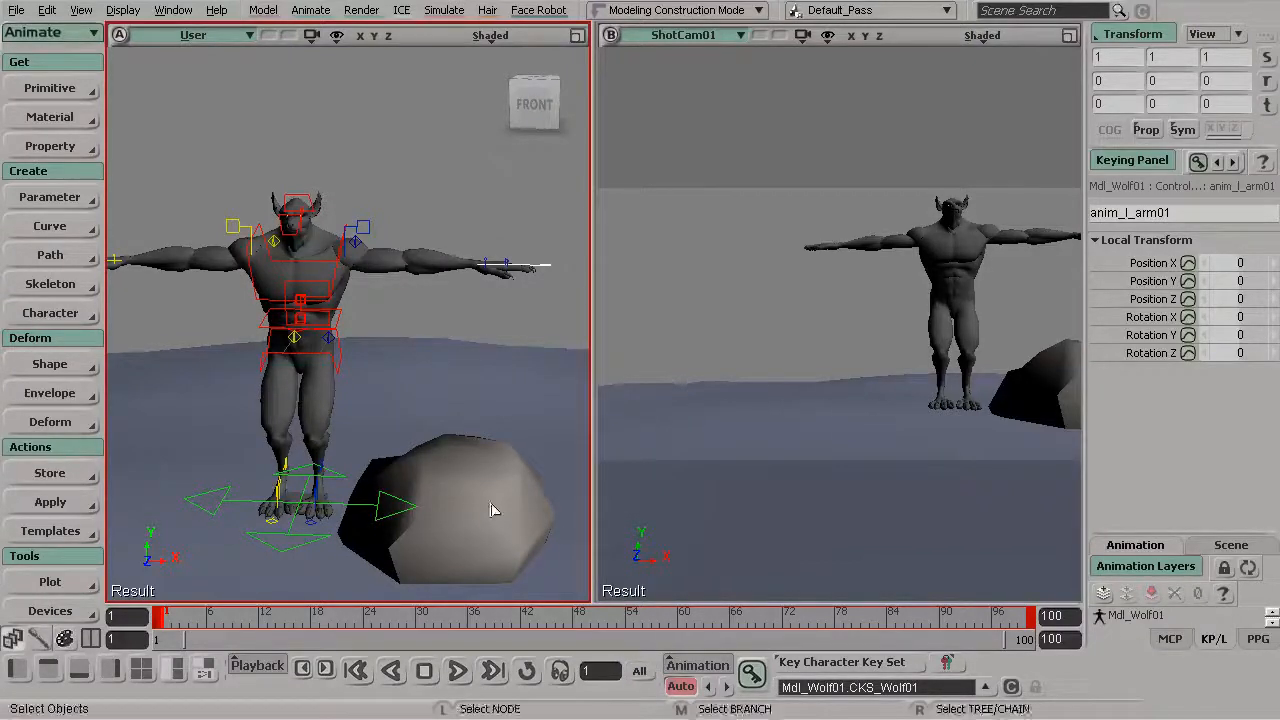
key(s)
drag(383, 357, 440, 378)
right_drag(440, 378, 426, 370)
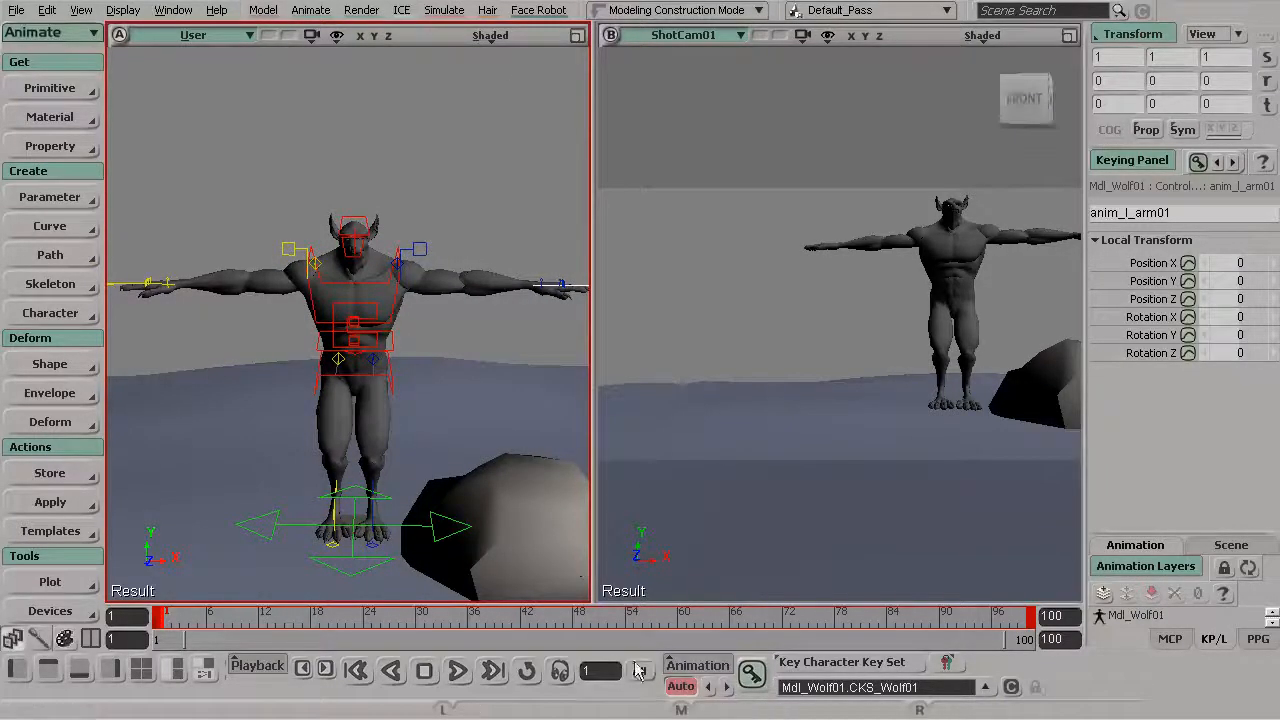
drag(398, 430, 340, 404)
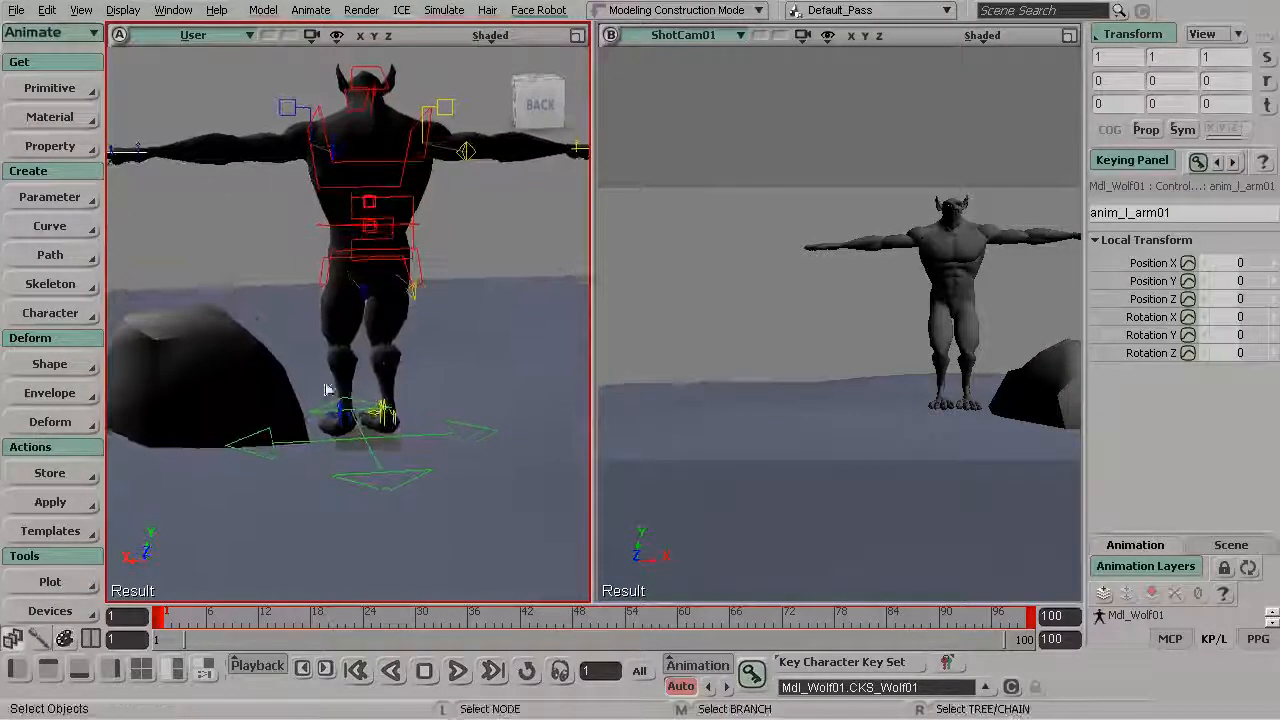
drag(287, 347, 324, 386)
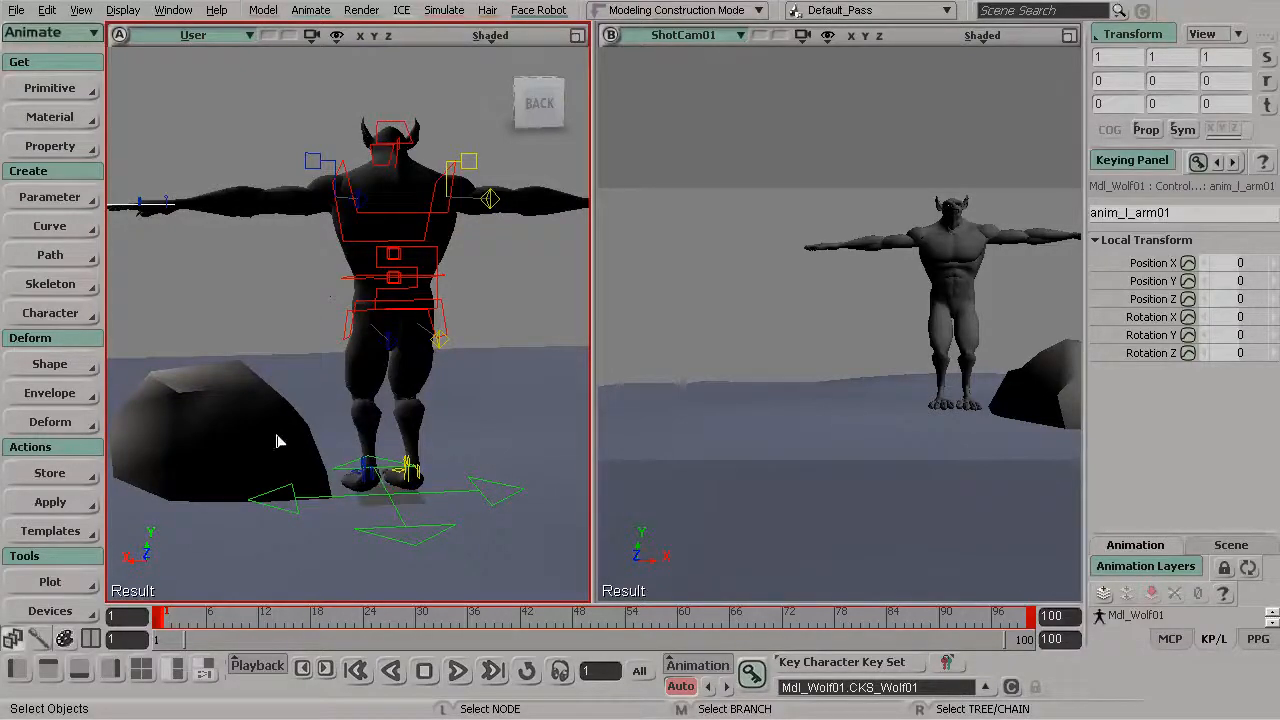
drag(320, 405, 374, 463)
key(space)
drag(362, 403, 321, 364)
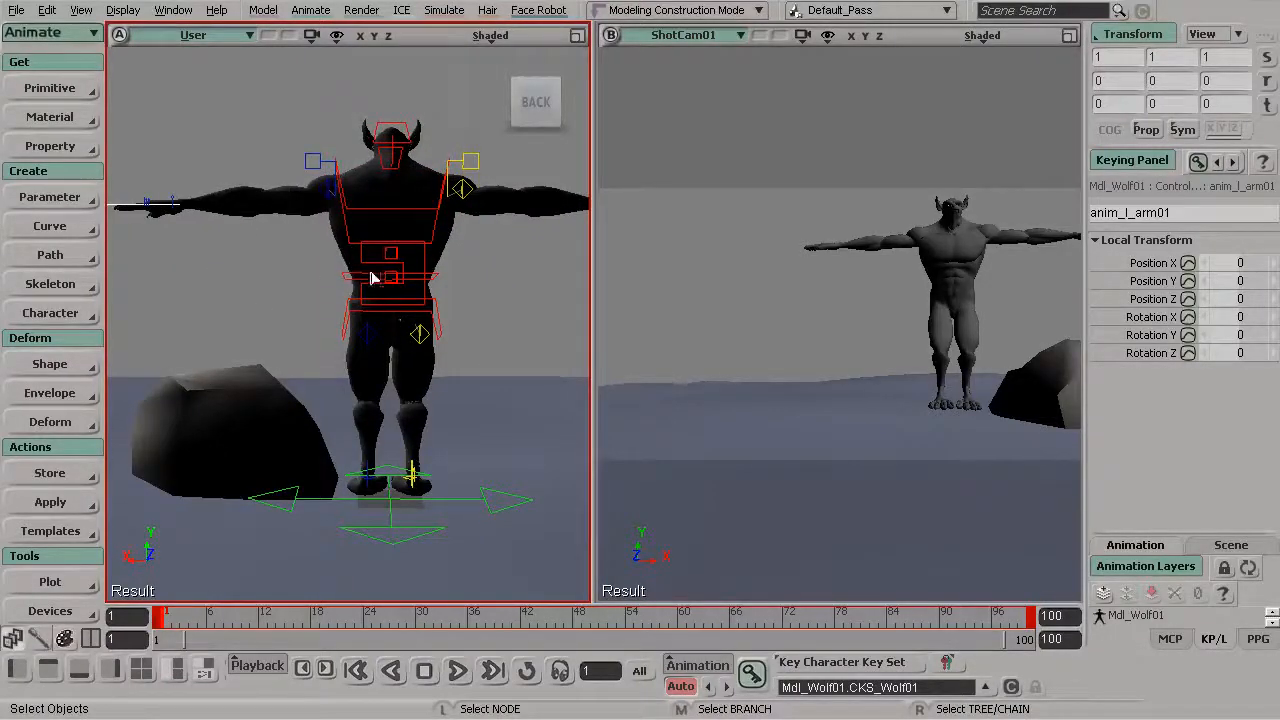
click(490, 37)
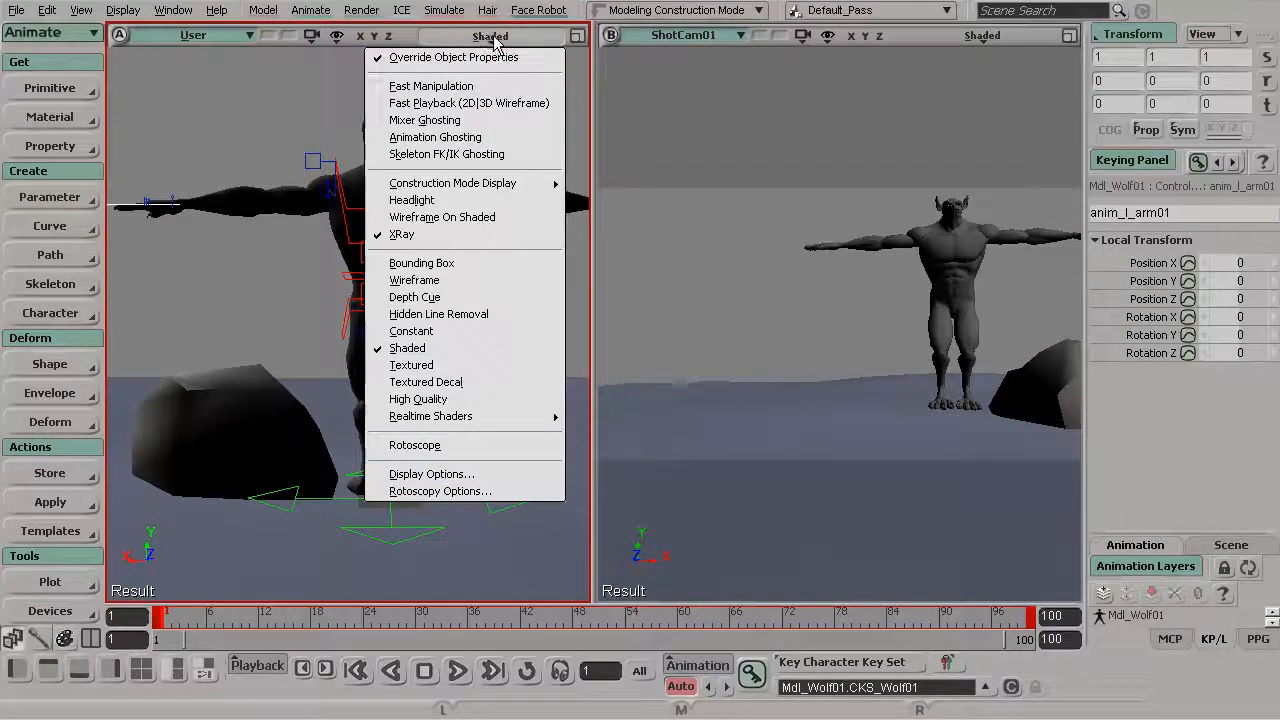
click(437, 203)
- Move the left foot control onto the rock, to about X 26.6 and Y 19.1
drag(360, 452, 483, 487)
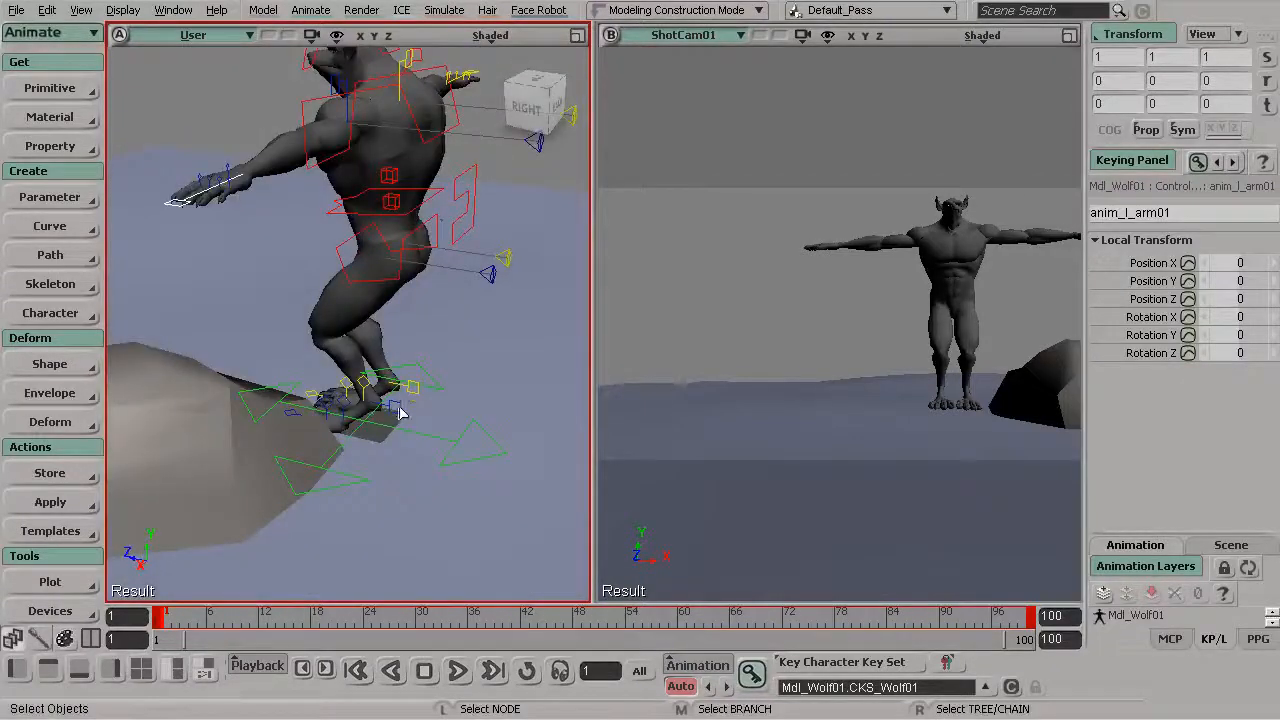
drag(461, 427, 357, 371)
right_drag(357, 371, 389, 400)
key(v)
key(s)
drag(389, 400, 248, 302)
key(v)
- Rotate the left foot control to about X -20.8, Y 21.2, Z 19.6 to match the rock, and adjust its height slightly
key(c)
key(s)
drag(394, 391, 364, 382)
key(s)
drag(366, 388, 414, 329)
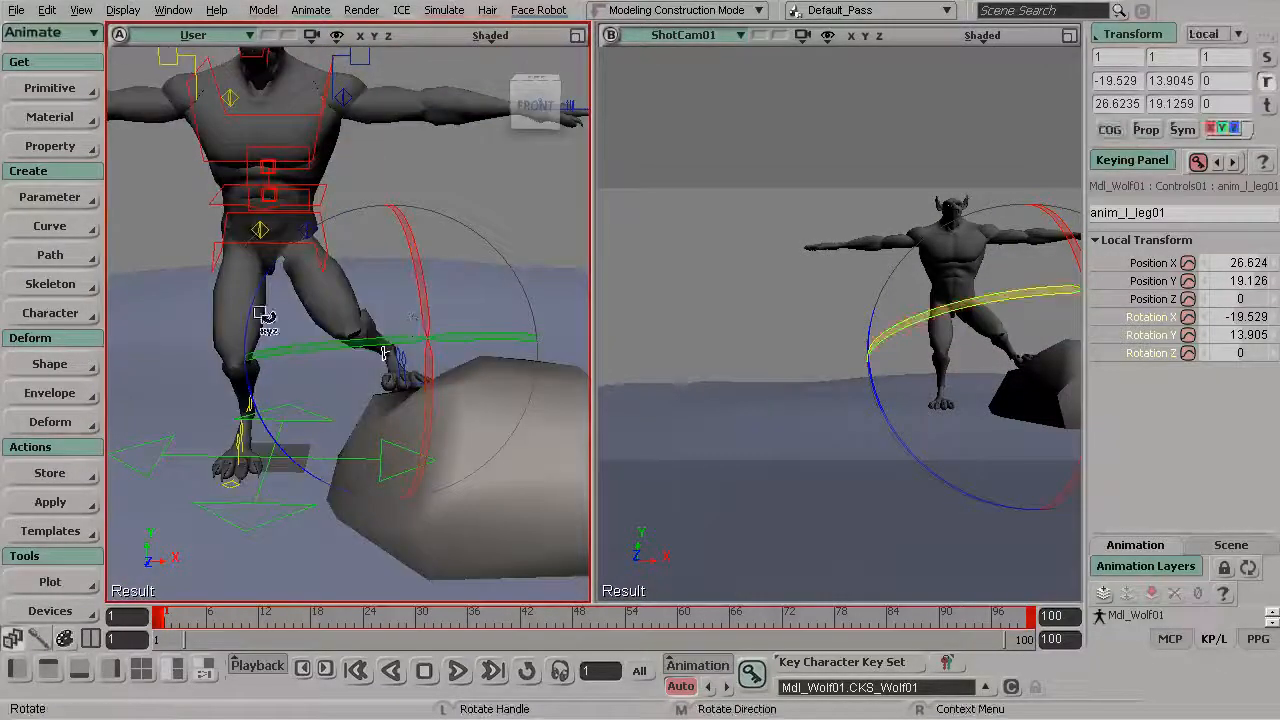
key(v)
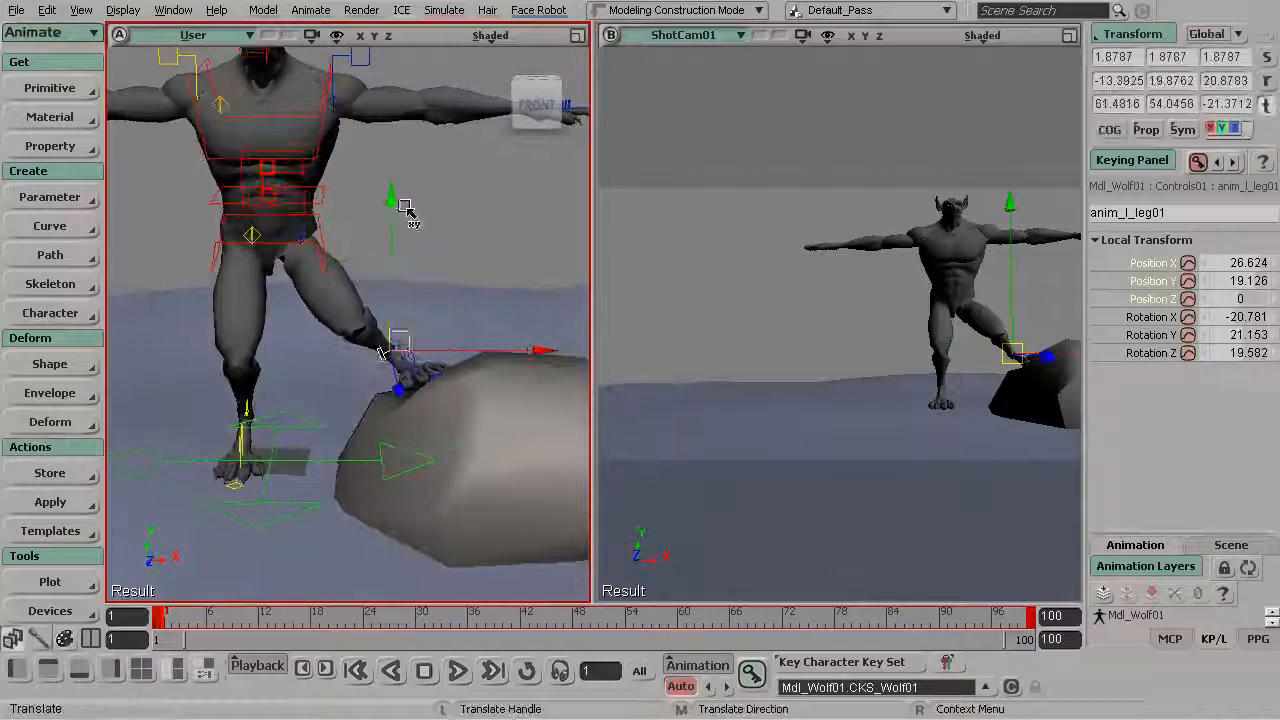
drag(398, 200, 398, 191)
- Shift the centre of gravity control toward the rock, to about X 2.85
key(s)
drag(406, 286, 486, 258)
key(space)
click(308, 187)
key(v)
key(space)
- Move the right knee control along X to about 13.6 to re-aim the standing leg's knee
key(s)
drag(350, 368, 324, 387)
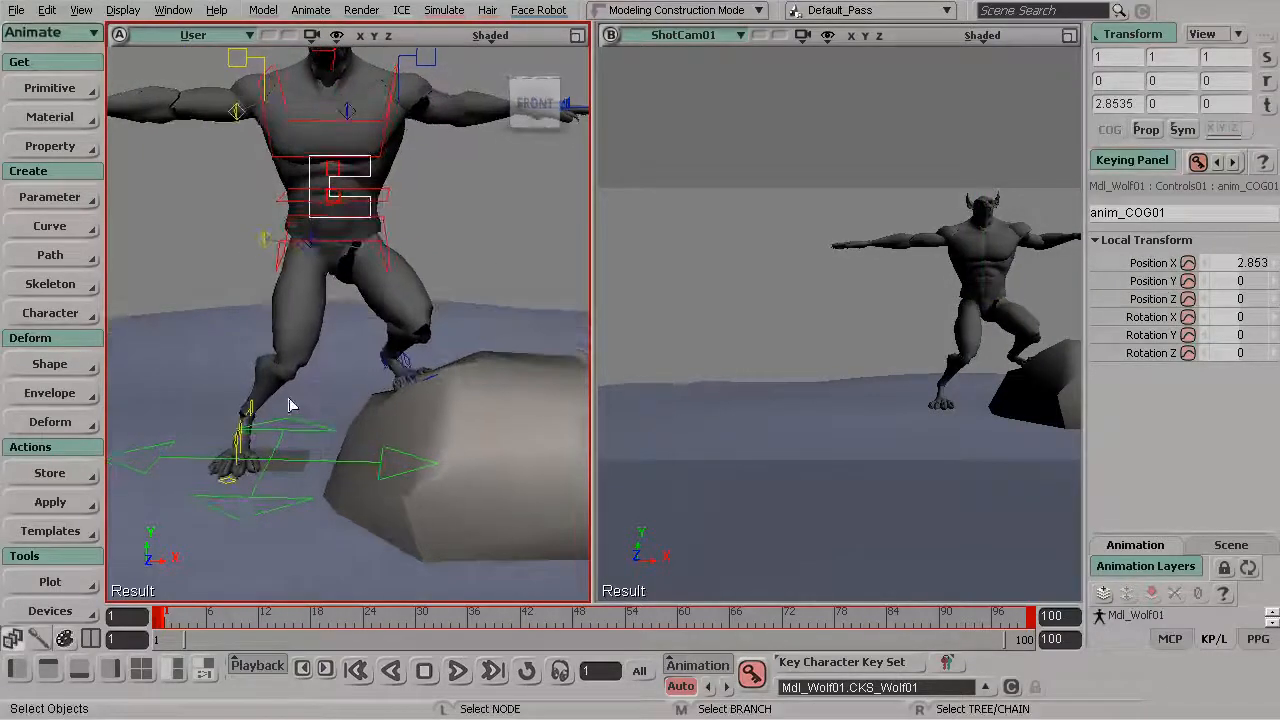
click(265, 242)
key(v)
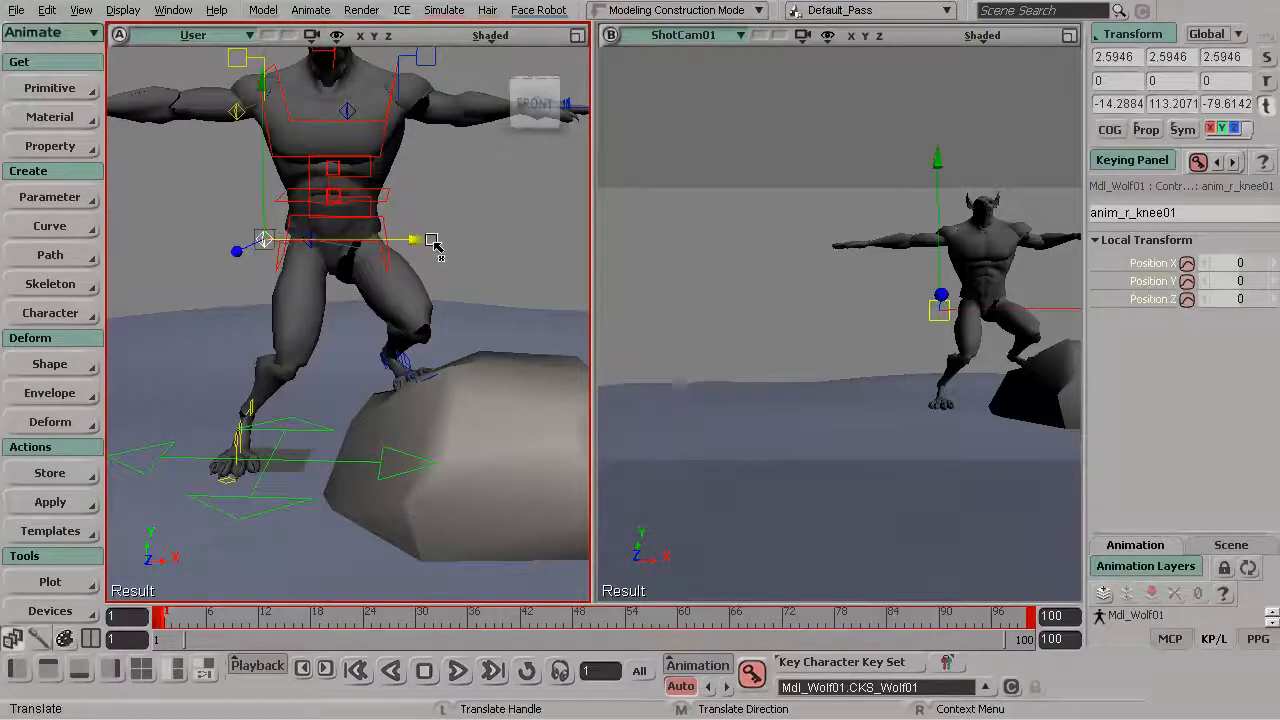
drag(435, 245, 490, 247)
key(space)
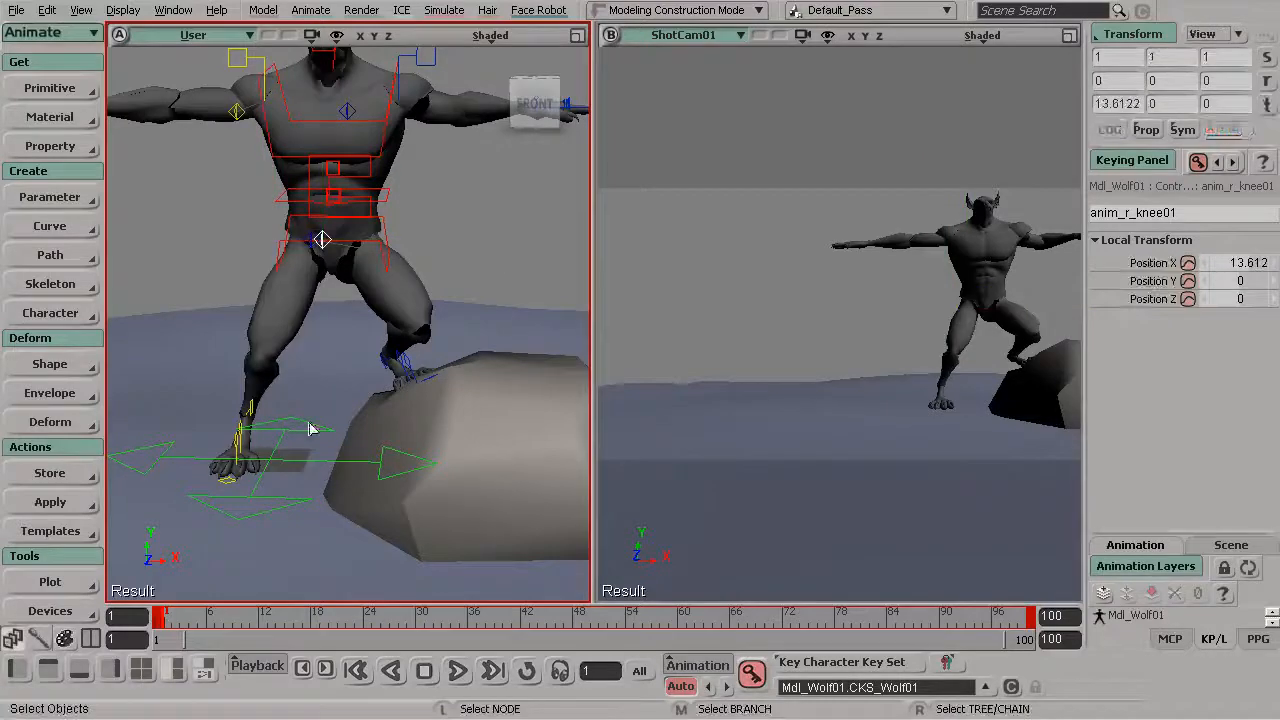
- Move the right foot control closer to the rock, to about X 6.5
click(255, 410)
key(v)
drag(397, 423, 428, 430)
key(space)
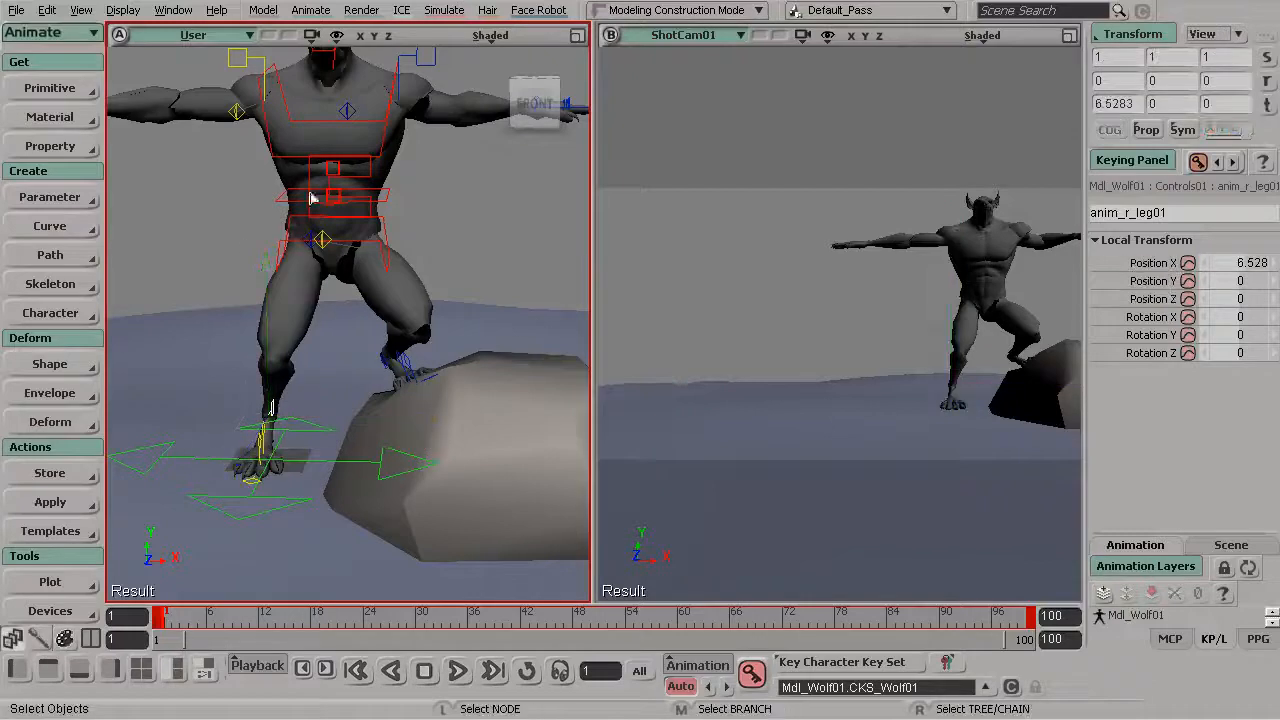
- Move the left knee control to re-aim the knee of the leg resting on the rock
drag(428, 292, 360, 246)
click(428, 234)
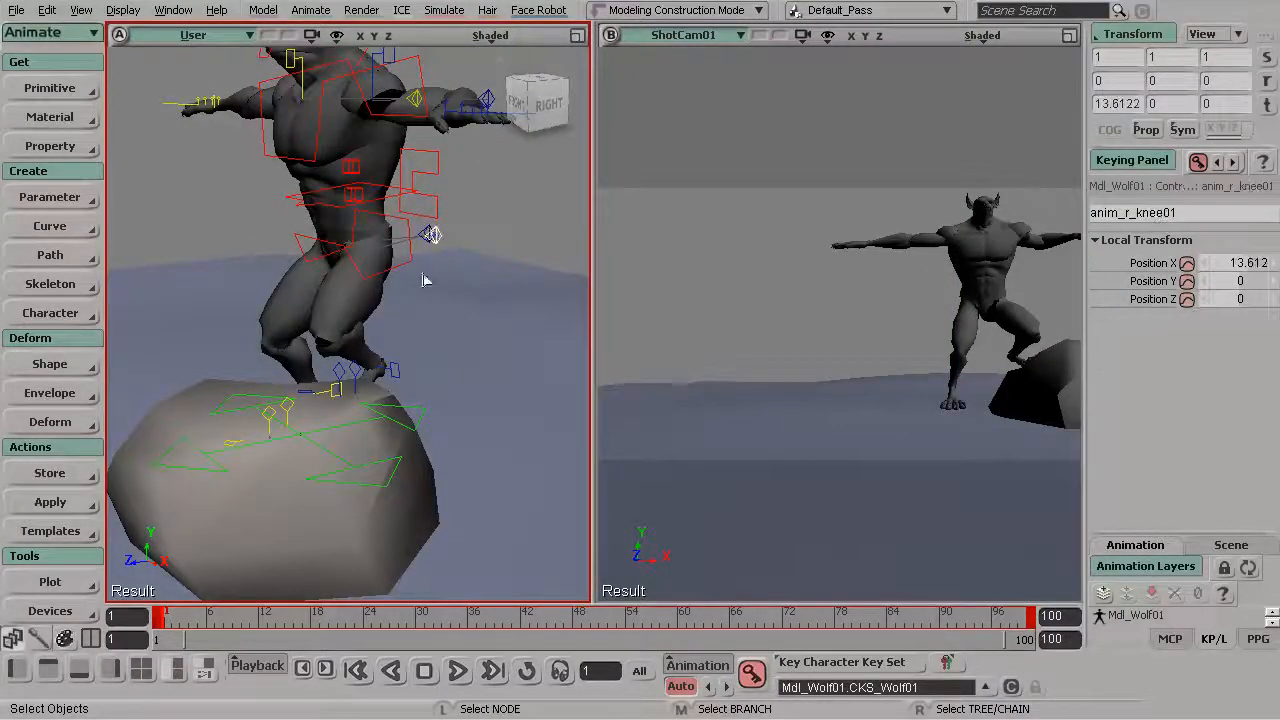
key(s)
click(428, 234)
key(s)
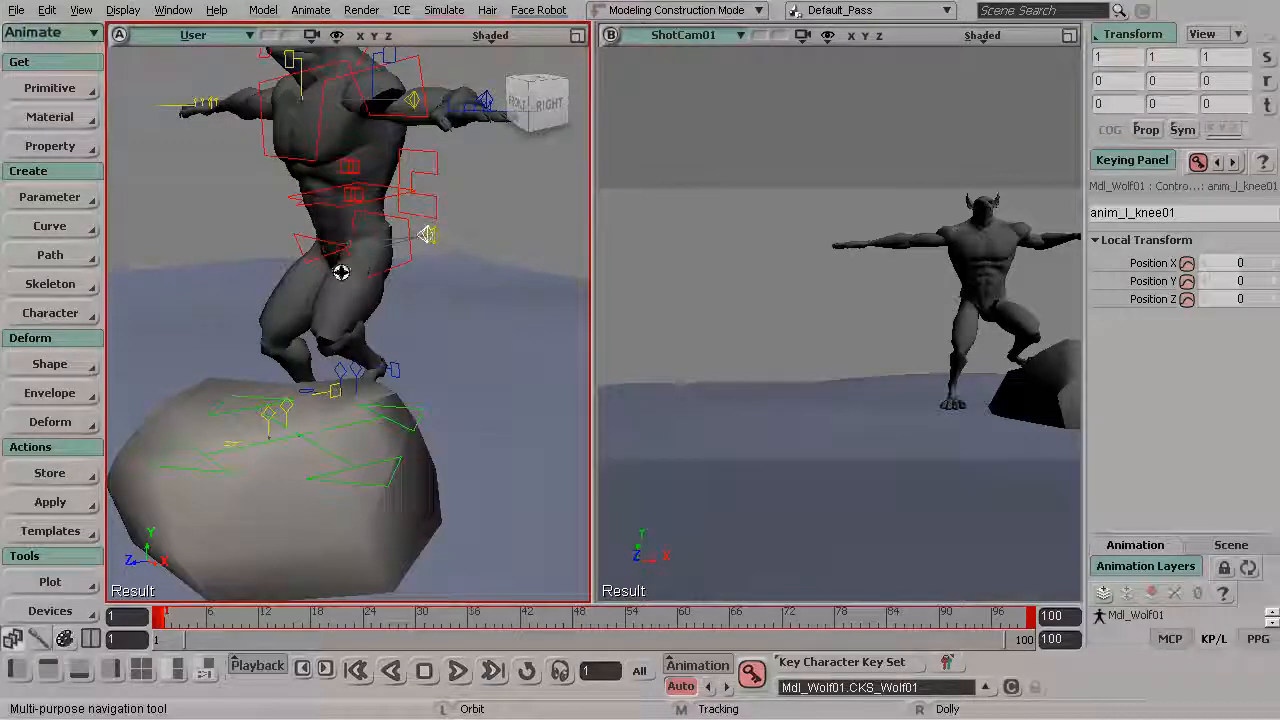
drag(363, 269, 416, 278)
key(v)
mouse_move(474, 234)
mouse_down()
mouse_move(513, 238)
mouse_move(494, 240)
mouse_up()
key(space)
- Lean the body forward by rotating the centre of gravity control about 20.6 degrees around X
key(s)
middle_drag(360, 226, 363, 280)
drag(363, 280, 414, 262)
click(437, 258)
key(c)
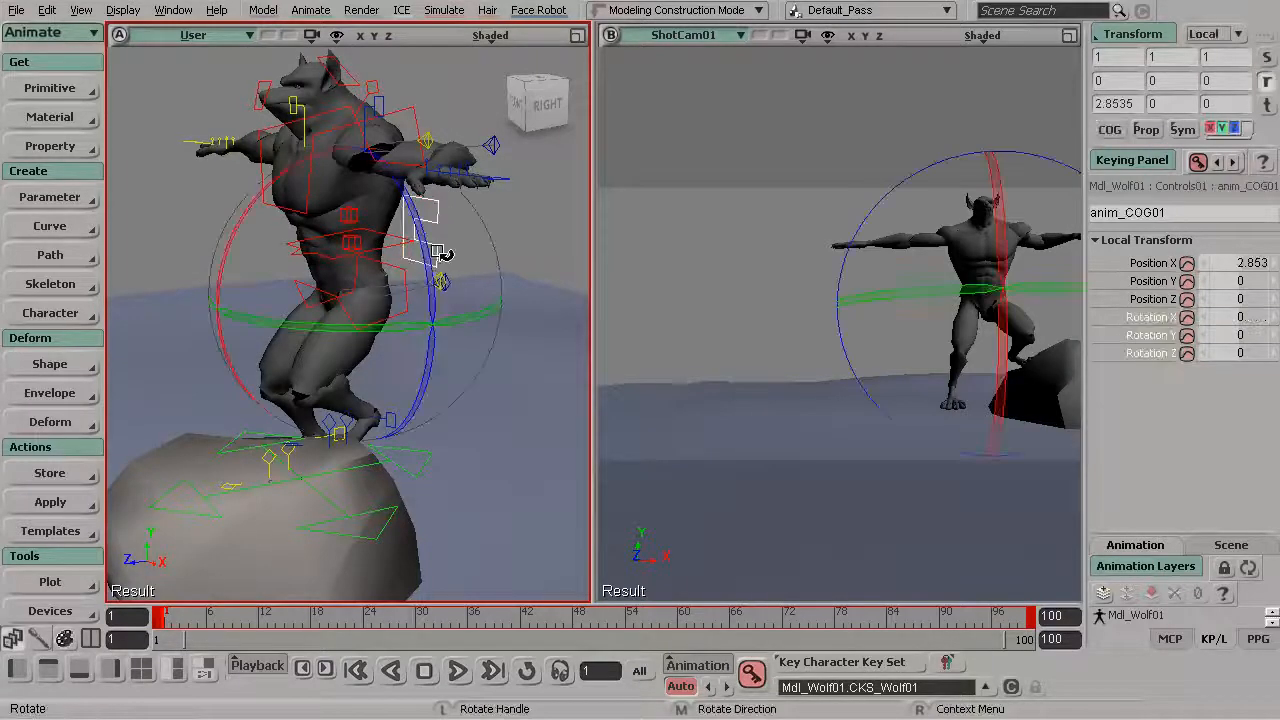
drag(258, 200, 443, 222)
- Bend the torso forward, rotating the lower back control about 10 degrees and the chest control about 36 degrees around X
key(s)
key(space)
click(459, 223)
key(s)
right_drag(424, 224, 483, 212)
key(c)
drag(513, 207, 493, 265)
key(s)
key(s)
key(space)
key(c)
key(space)
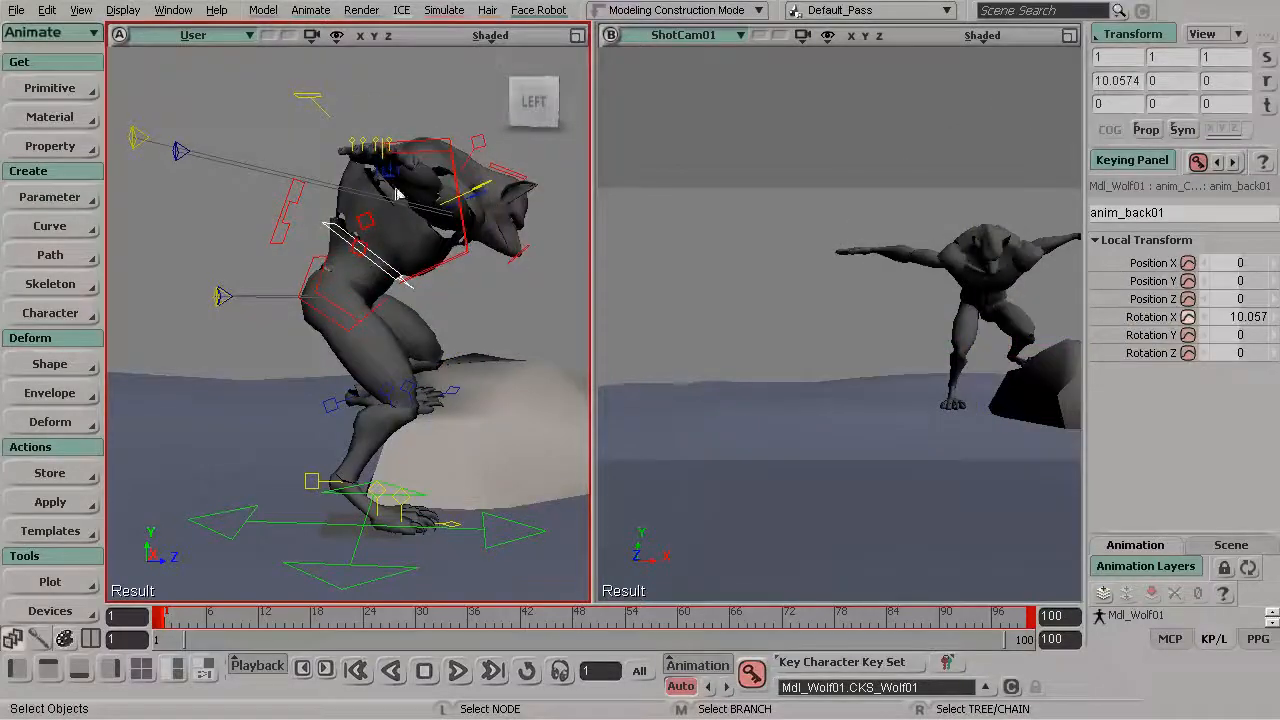
- Twist and tilt the chest control around its Y and Z axes toward the raised leg
drag(474, 249, 337, 248)
key(s)
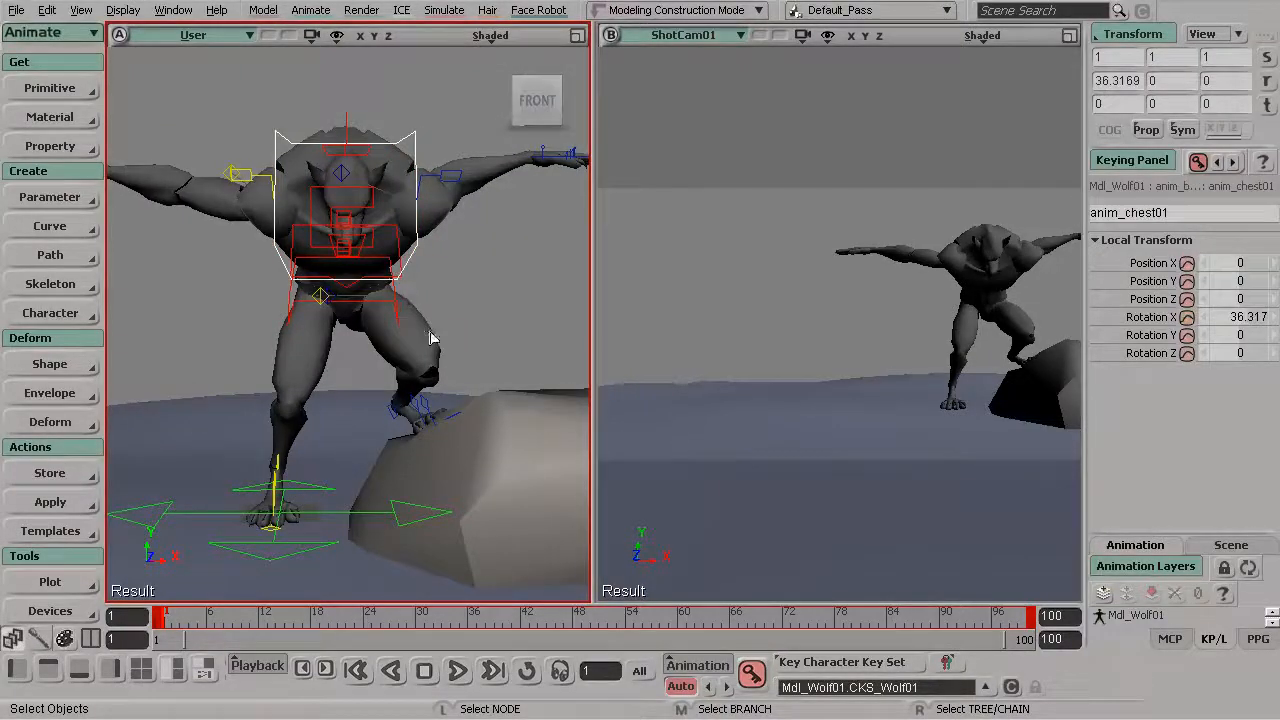
key(s)
drag(372, 335, 351, 310)
key(c)
key(s)
drag(372, 254, 306, 334)
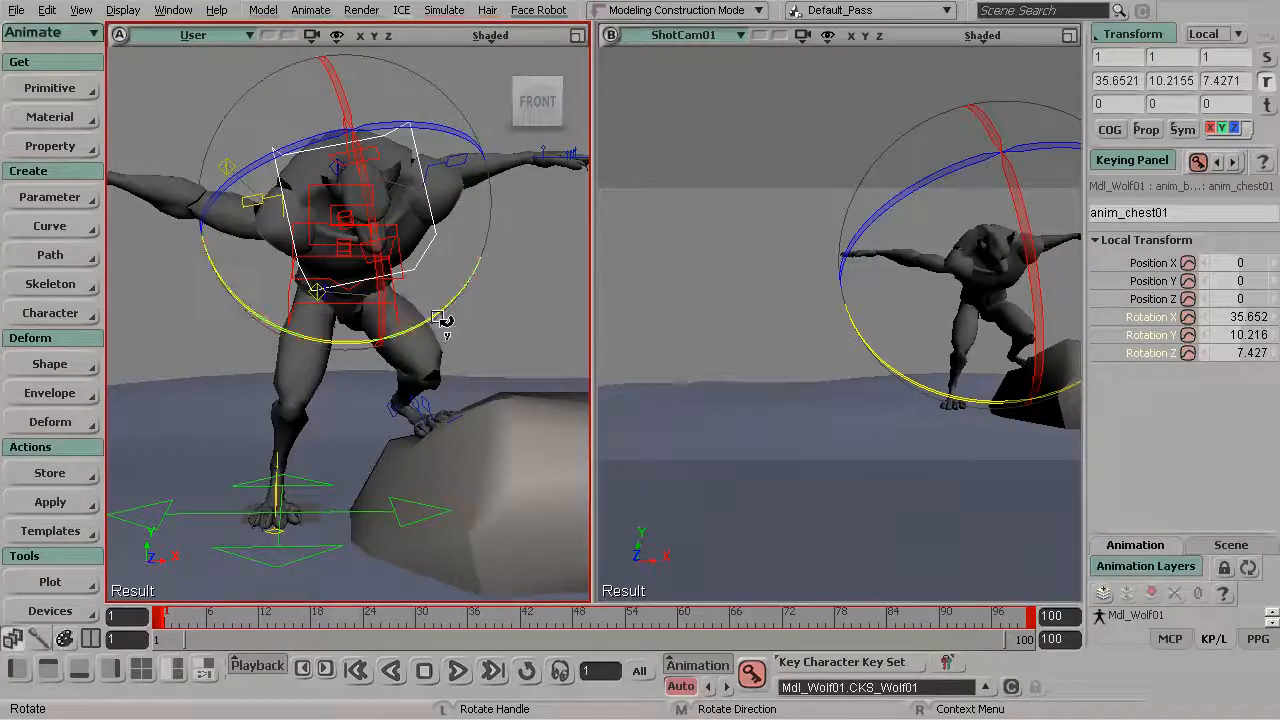
drag(437, 320, 440, 311)
- Move the right foot control backward along Z to about -8.1
key(s)
drag(283, 306, 309, 451)
click(307, 430)
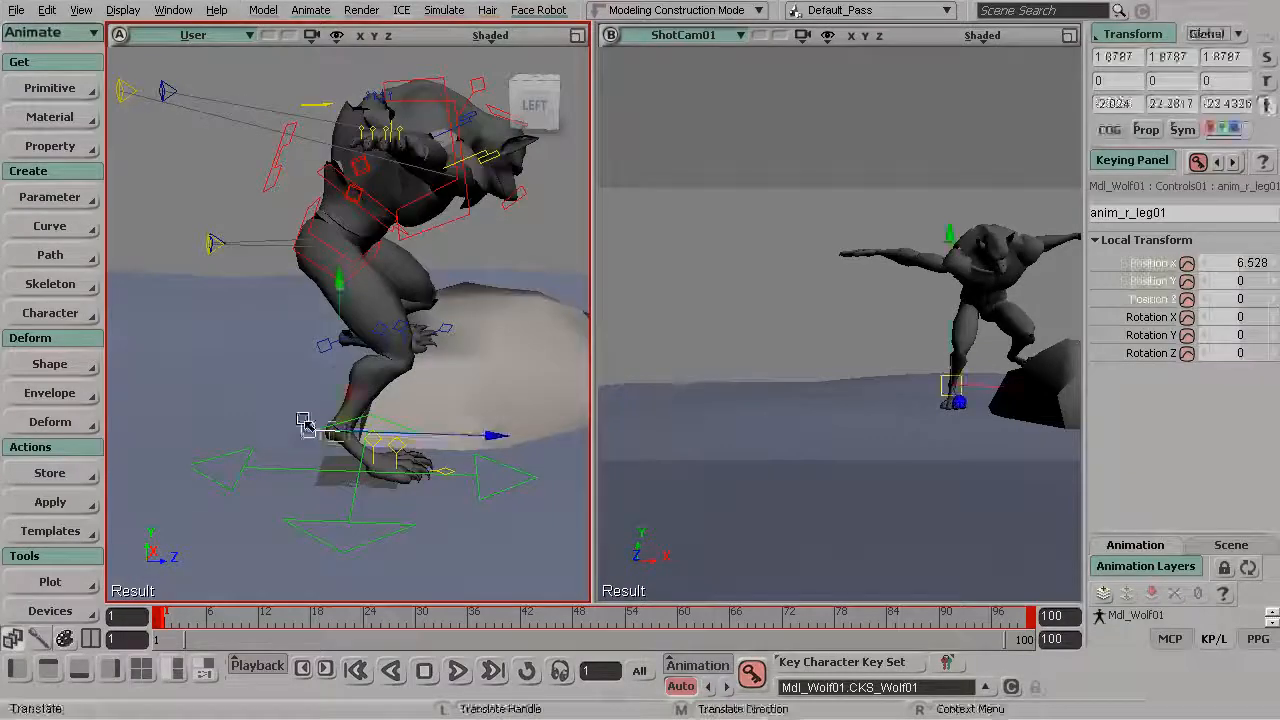
key(v)
drag(498, 430, 473, 433)
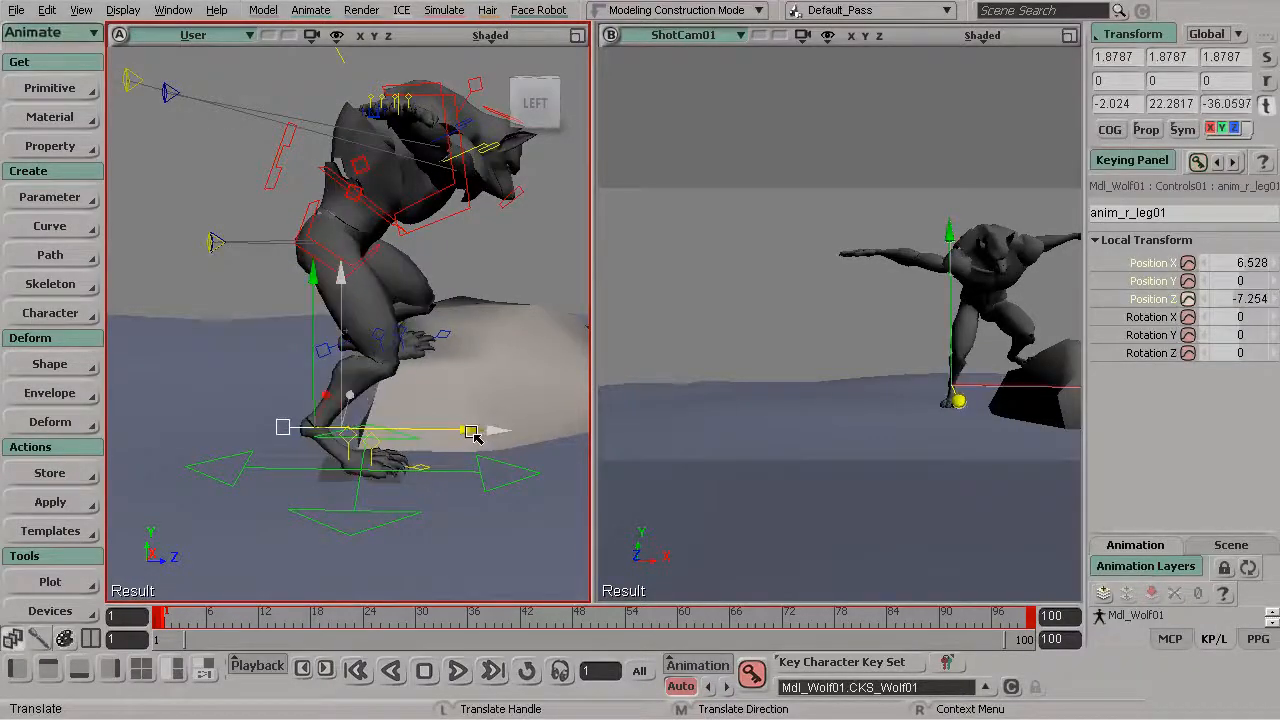
- Rotate the pelvis control about 5.2 degrees around Y
key(s)
drag(430, 300, 337, 283)
right_drag(337, 283, 417, 308)
drag(417, 308, 396, 245)
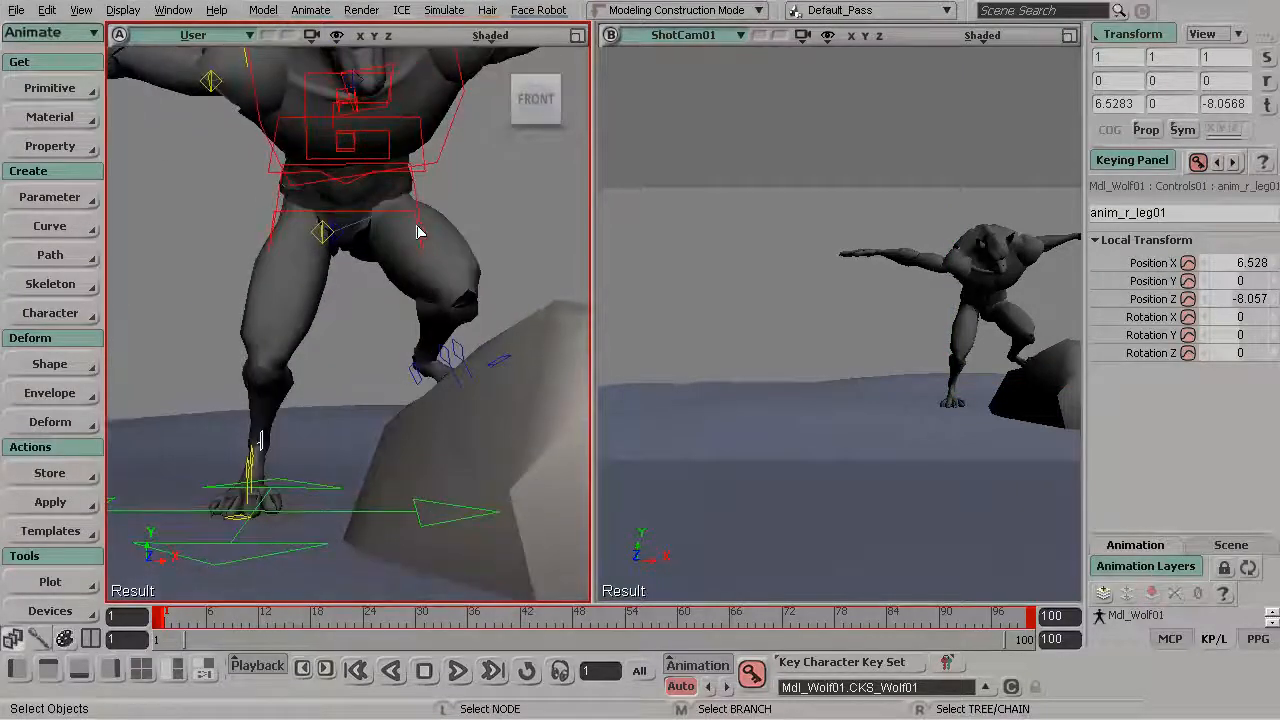
click(418, 232)
key(c)
drag(428, 262, 414, 262)
key(space)
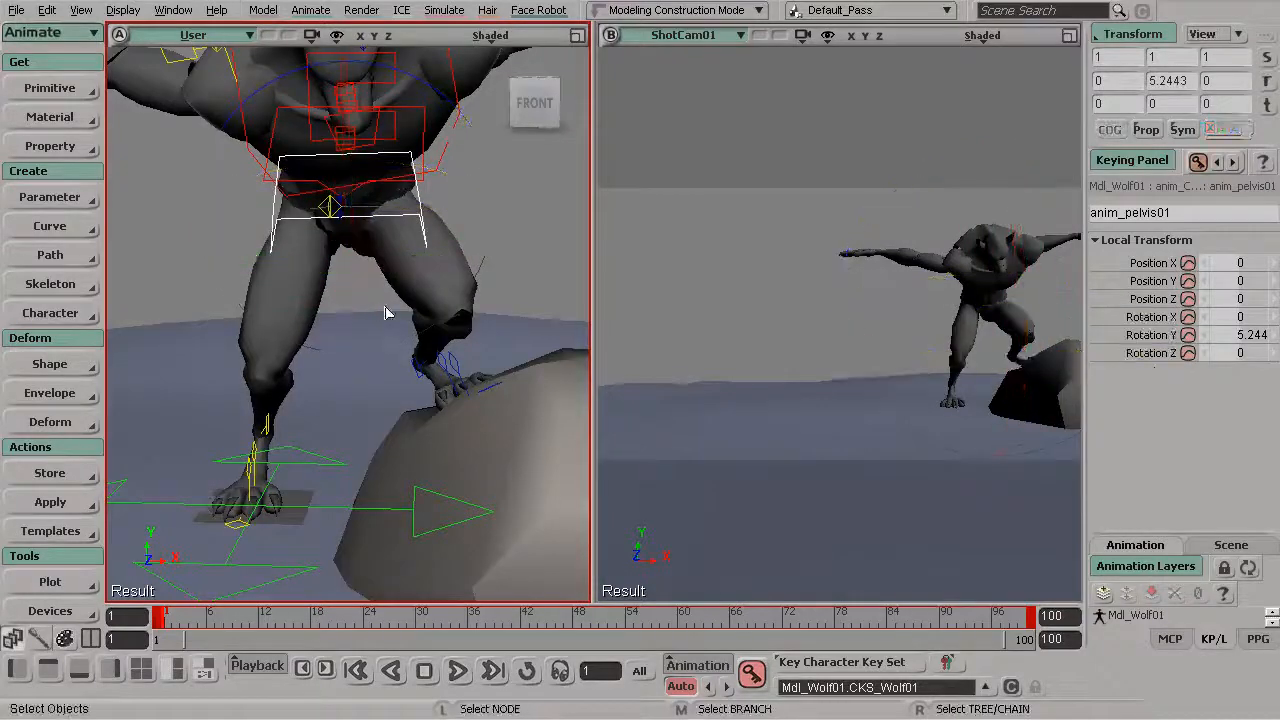
- Bring the left hand control down from the outstretched pose to the front of the body near the raised knee
drag(469, 309, 396, 327)
drag(497, 227, 439, 227)
key(s)
key(s)
key(v)
key(s)
middle_drag(411, 219, 432, 213)
key(s)
drag(427, 214, 352, 290)
drag(316, 361, 294, 372)
key(s)
drag(292, 370, 363, 326)
- Rotate the left hand control to turn the lowered hand toward the raised knee
drag(487, 318, 318, 368)
key(c)
drag(400, 379, 288, 368)
key(s)
drag(290, 364, 485, 400)
key(s)
- Refine the left hand control's position to about X 48.9, Y 22.4, Z 42.3
drag(348, 338, 391, 346)
drag(423, 394, 394, 355)
key(v)
key(s)
key(s)
drag(423, 366, 403, 364)
- Rotate the left hand control to about X -7.7, Y -129.5, Z -131.1 so the fingers point down
key(c)
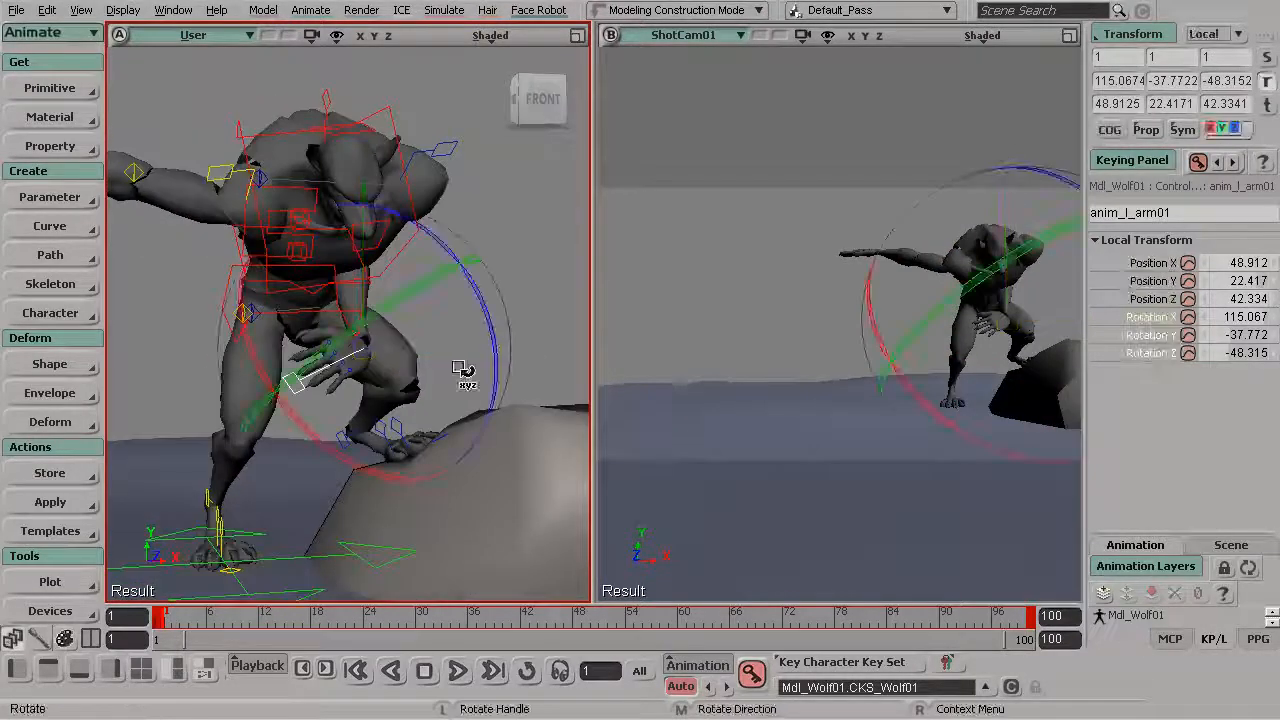
drag(493, 360, 451, 281)
drag(336, 248, 284, 345)
key(s)
drag(440, 280, 368, 291)
right_drag(368, 291, 345, 296)
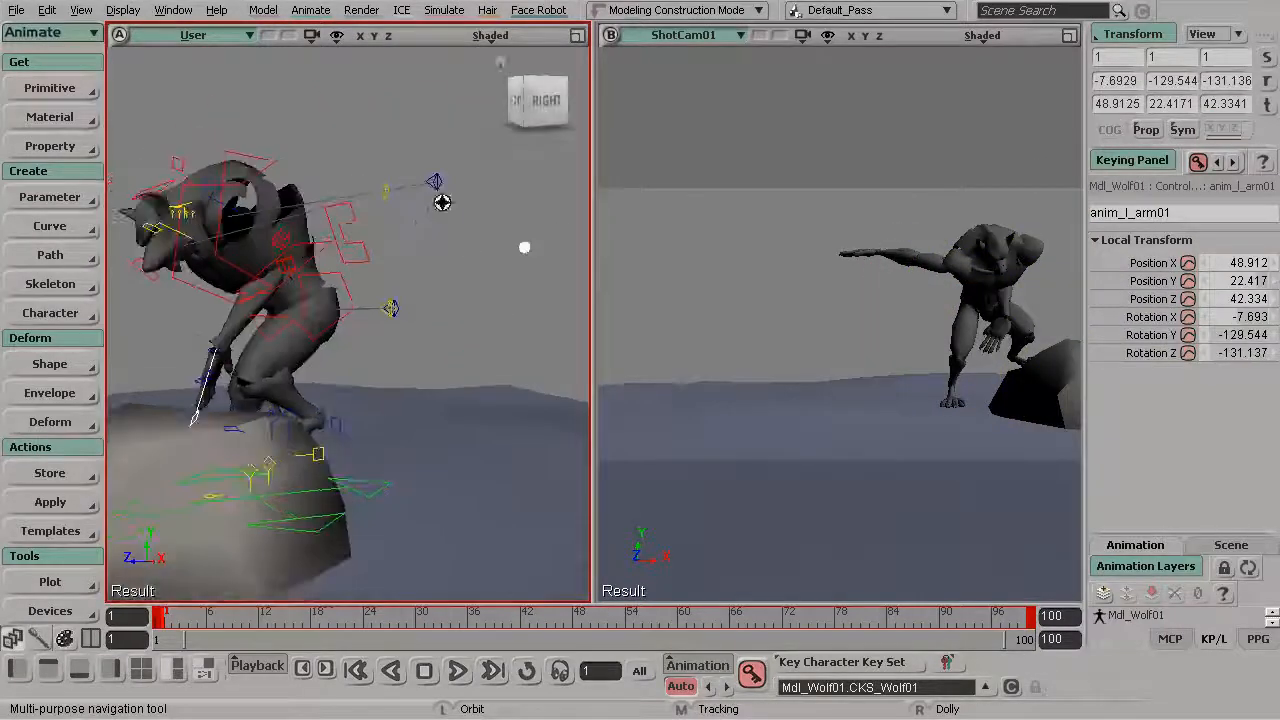
- Move the left elbow control down to re-aim the bent arm's elbow
key(space)
click(437, 183)
key(s)
drag(457, 265, 364, 338)
key(v)
key(s)
key(v)
drag(466, 227, 243, 365)
key(s)
drag(331, 309, 401, 238)
key(v)
- Fine-tune the centre of gravity control's position to about X 3.22 and Y -0.09
key(s)
click(365, 156)
key(v)
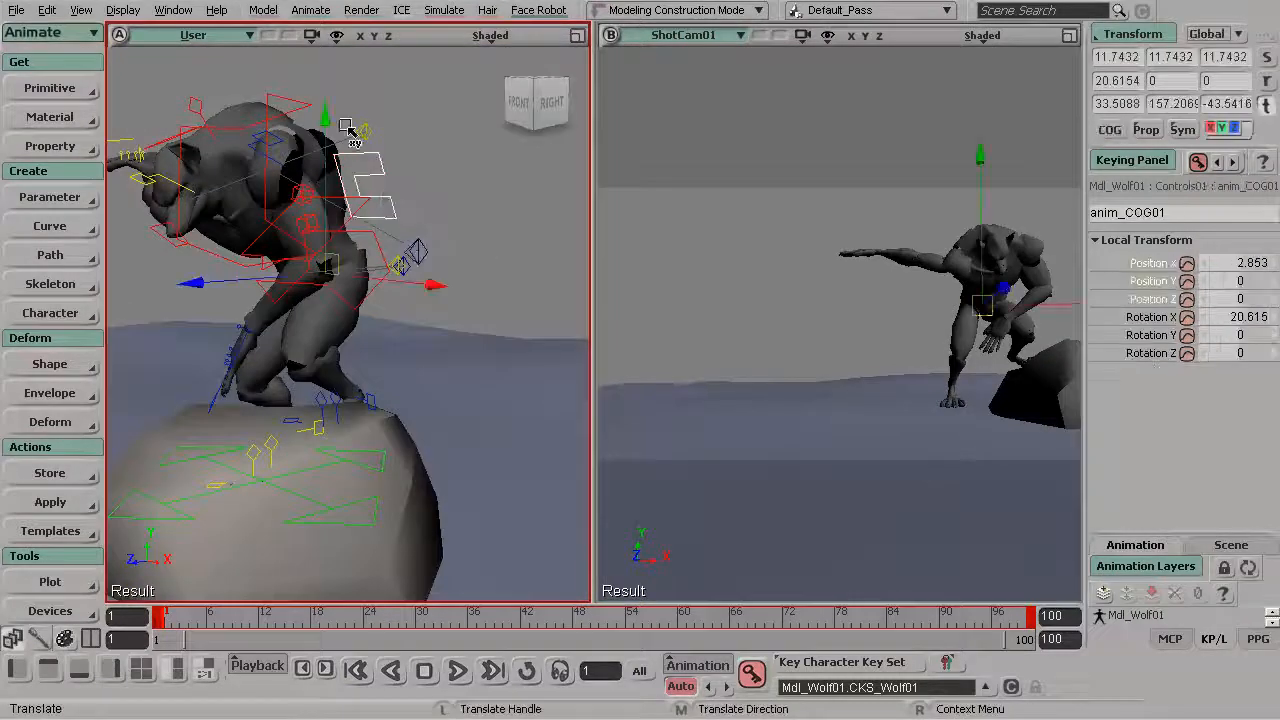
mouse_move(327, 112)
mouse_down()
mouse_move(329, 142)
mouse_move(331, 114)
mouse_up()
key(s)
drag(297, 263, 369, 306)
key(s)
key(s)
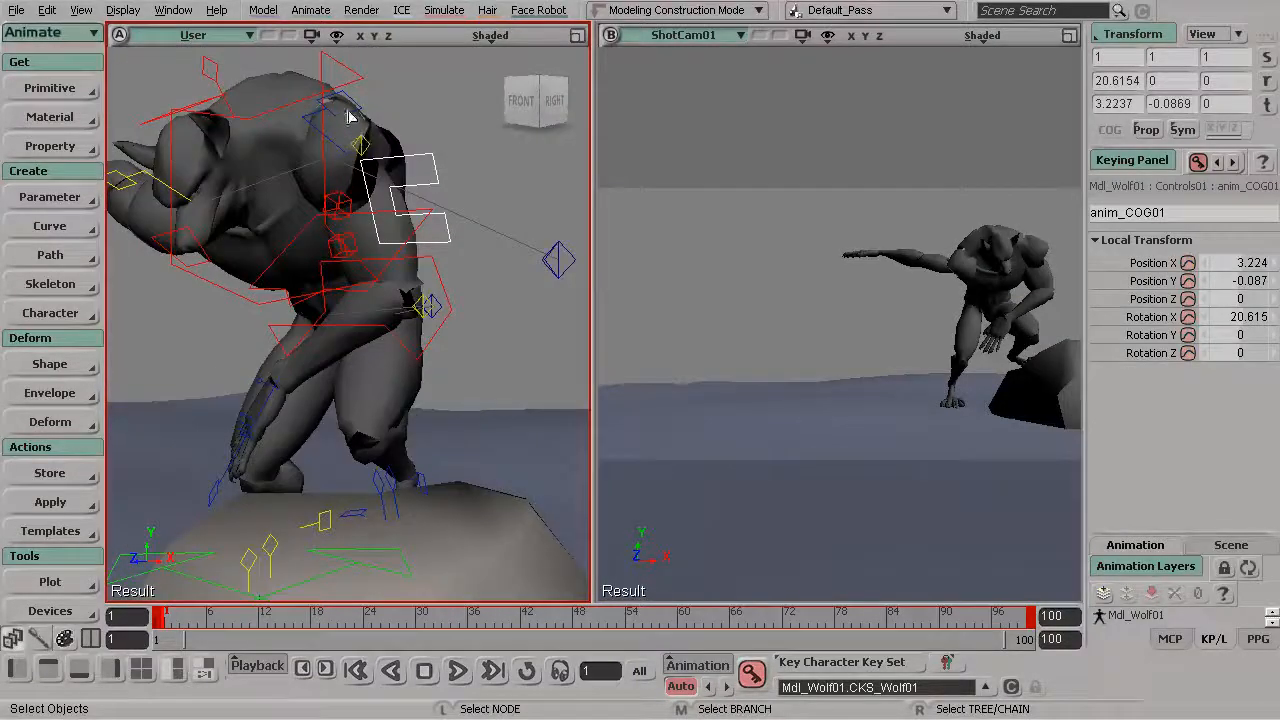
- Move the left clavicle control to about X 0.37, Y -0.37, Z 0.44 to adjust the shoulder
click(350, 122)
key(s)
drag(350, 124, 394, 146)
key(v)
key(s)
drag(425, 315, 369, 378)
key(space)
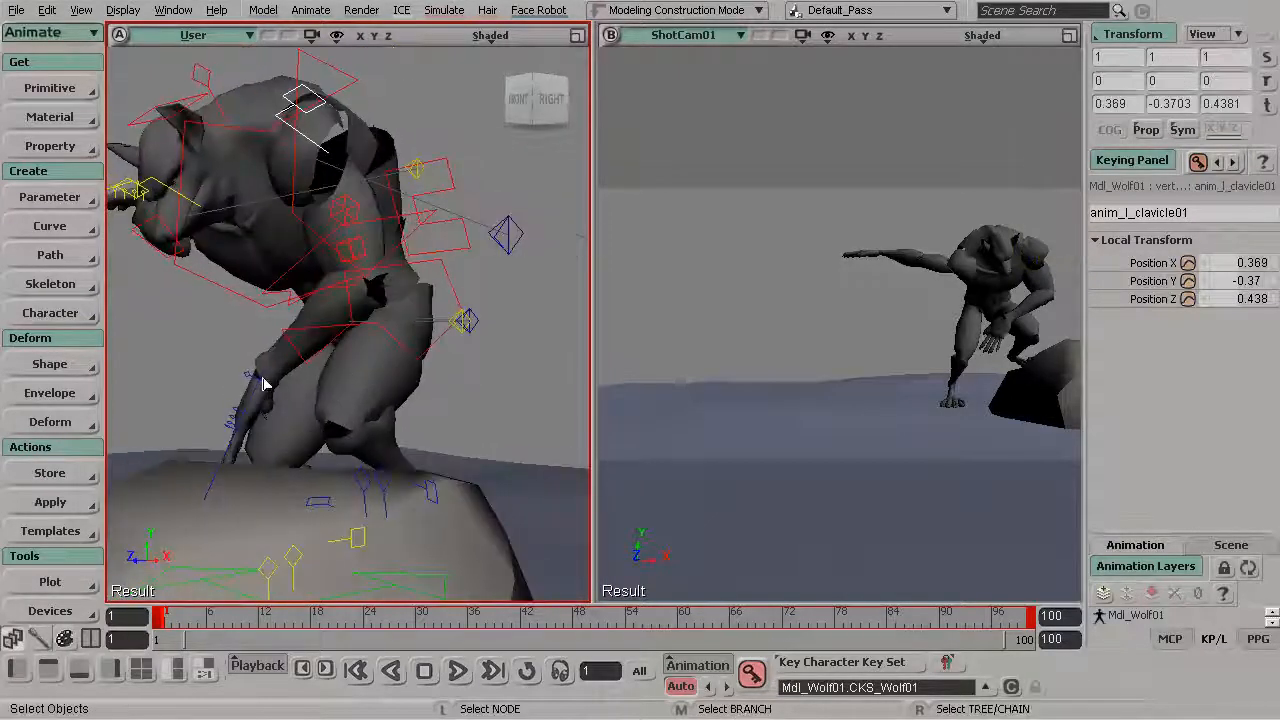
- Lower the left hand control to about X 49.0, Y 14.2, Z 43.8
click(264, 392)
key(v)
key(s)
drag(265, 392, 372, 367)
key(v)
key(s)
key(v)
key(s)
drag(372, 367, 414, 366)
key(space)
key(s)
drag(386, 309, 338, 288)
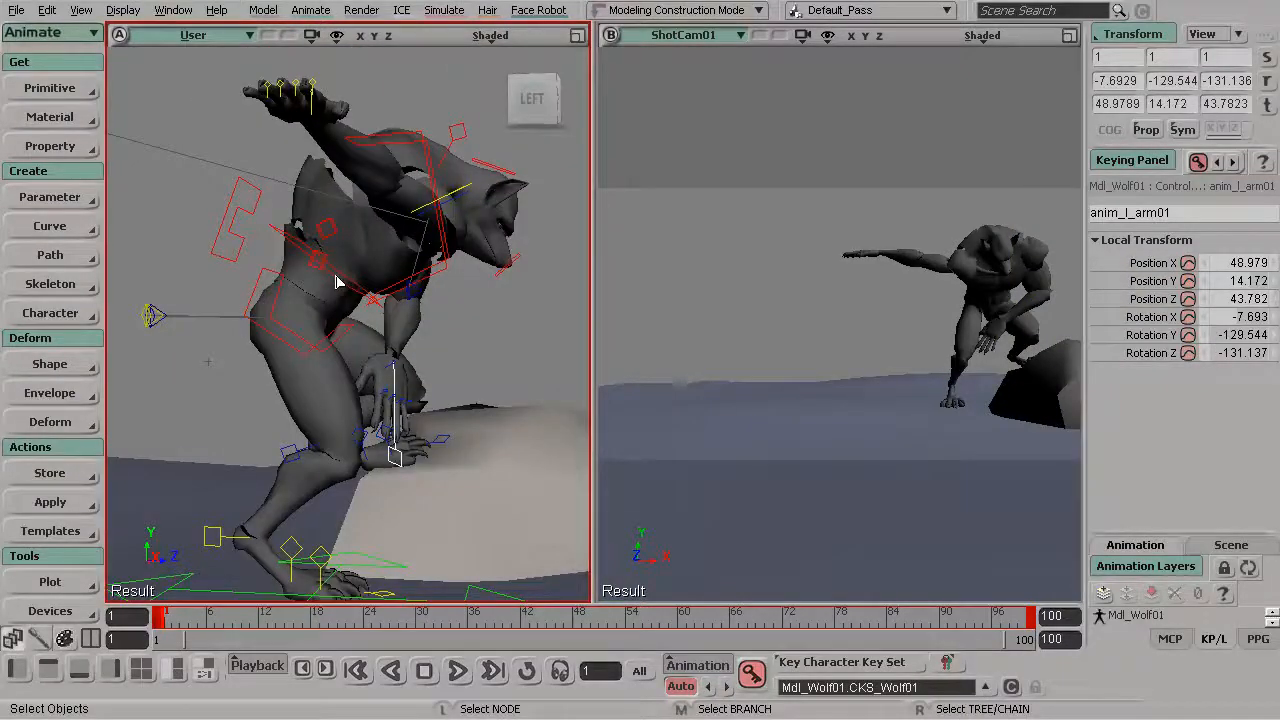
- Rotate the upper torso controls to adjust the wolf's forward bend
click(446, 261)
key(c)
mouse_move(484, 260)
mouse_down()
mouse_move(478, 282)
mouse_move(476, 263)
mouse_move(463, 271)
mouse_up()
key(space)
click(290, 247)
key(c)
key(space)
alt+drag(348, 343, 390, 324)
- Reposition the left hand control to about X 46.7, Y 13.1, Z 43.4 and rotate it to about -150, 75, -28
click(328, 371)
key(v)
key(v)
drag(424, 379, 409, 367)
key(c)
key(s)
drag(489, 391, 398, 409)
key(s)
drag(398, 409, 378, 328)
drag(409, 232, 397, 231)
key(s)
right_drag(397, 231, 401, 298)
mouse_move(401, 298)
mouse_down()
mouse_move(410, 313)
mouse_move(407, 292)
mouse_up()
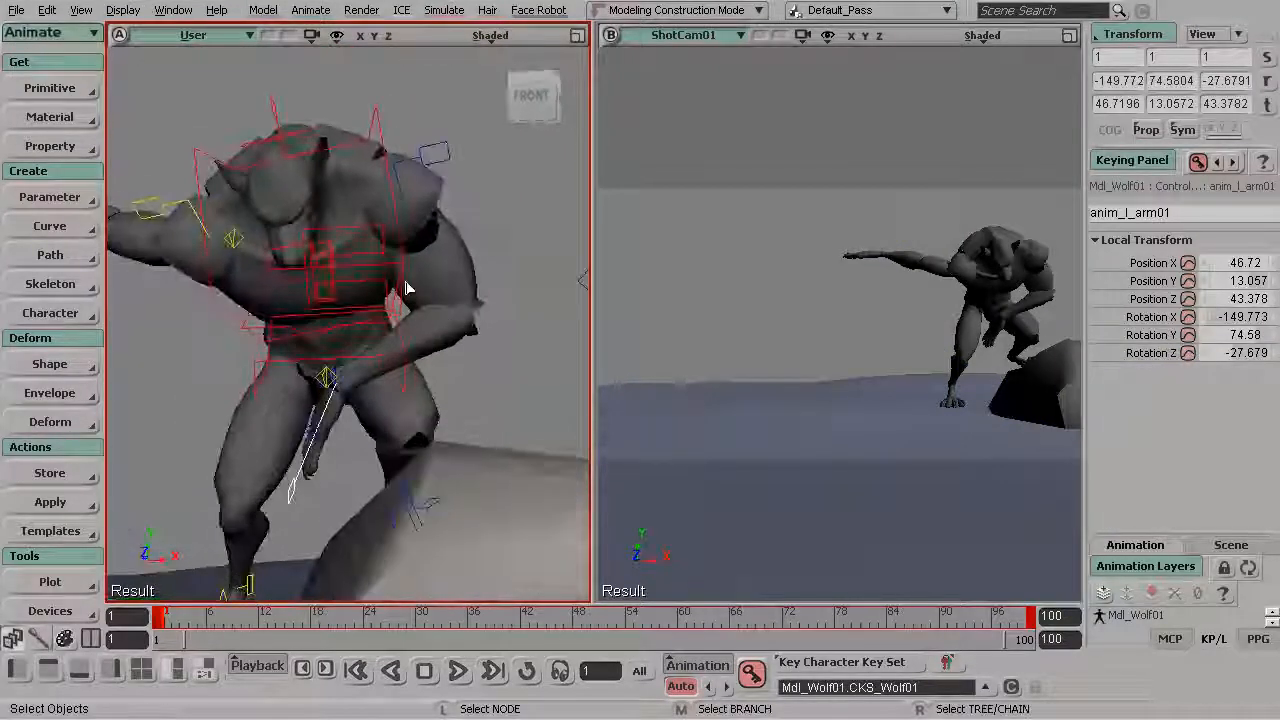
- Shift the centre of gravity control slightly back along the depth axis, to about Z -0.44
click(403, 248)
key(s)
drag(403, 248, 300, 288)
key(c)
key(s)
key(space)
click(281, 265)
key(v)
key(s)
drag(352, 322, 384, 343)
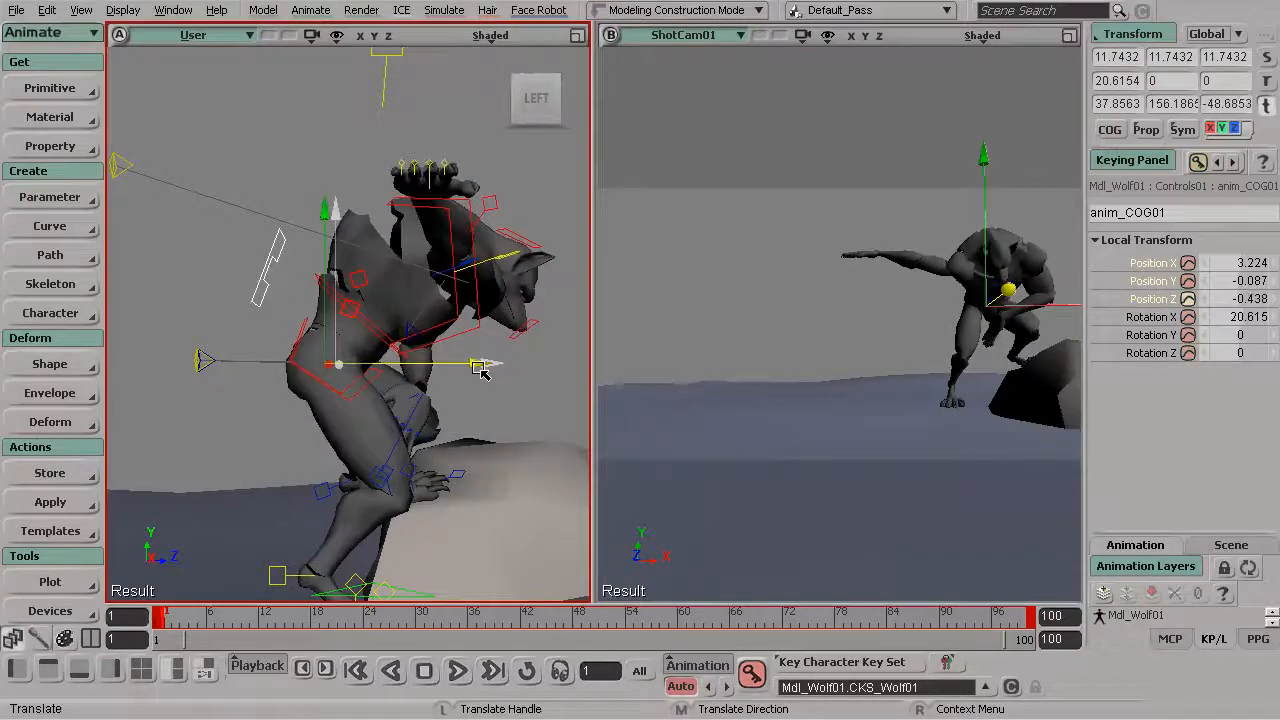
drag(481, 370, 478, 370)
key(s)
drag(438, 383, 418, 398)
- Move the left hand control to about Y 11.8, Z 41.3 and turn its X rotation to about -162
key(space)
click(420, 403)
key(c)
drag(298, 390, 303, 423)
key(v)
key(s)
drag(562, 392, 514, 371)
key(s)
- Rotate the left hand control to about -2, -105.4, -152.3 and shift it sideways to about Z 46
key(c)
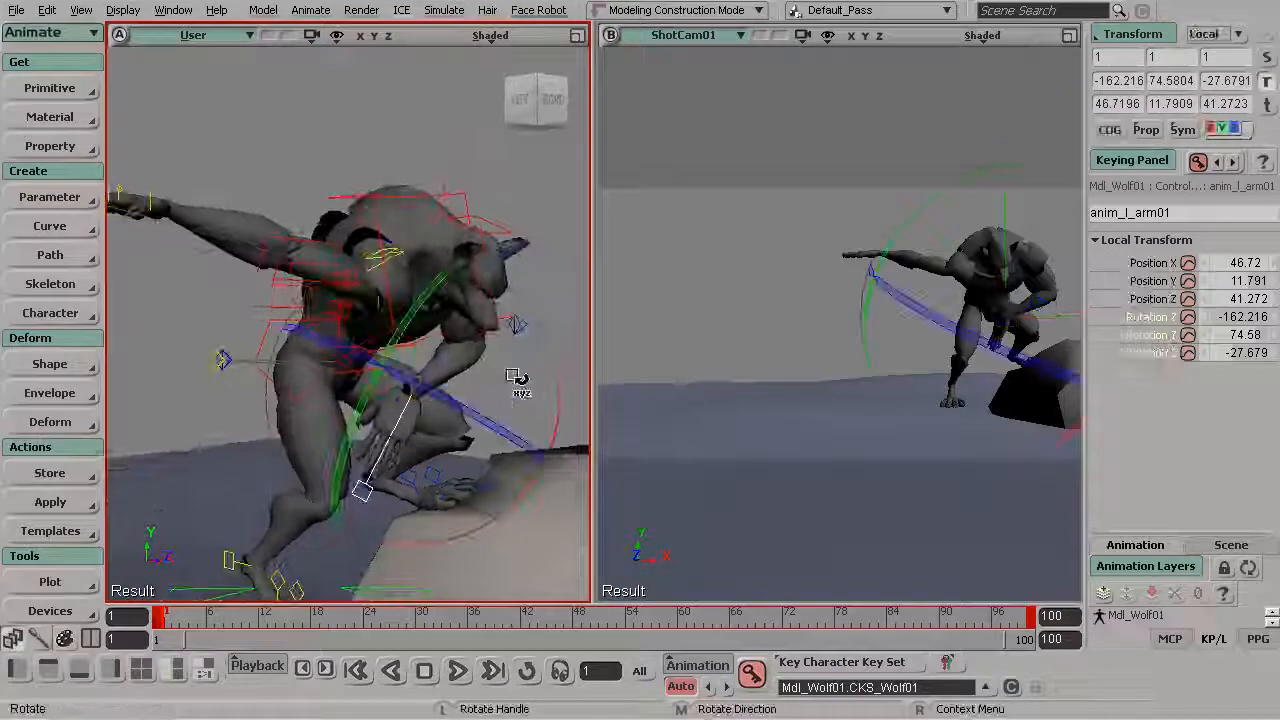
drag(553, 427, 580, 366)
key(s)
drag(491, 443, 400, 378)
key(c)
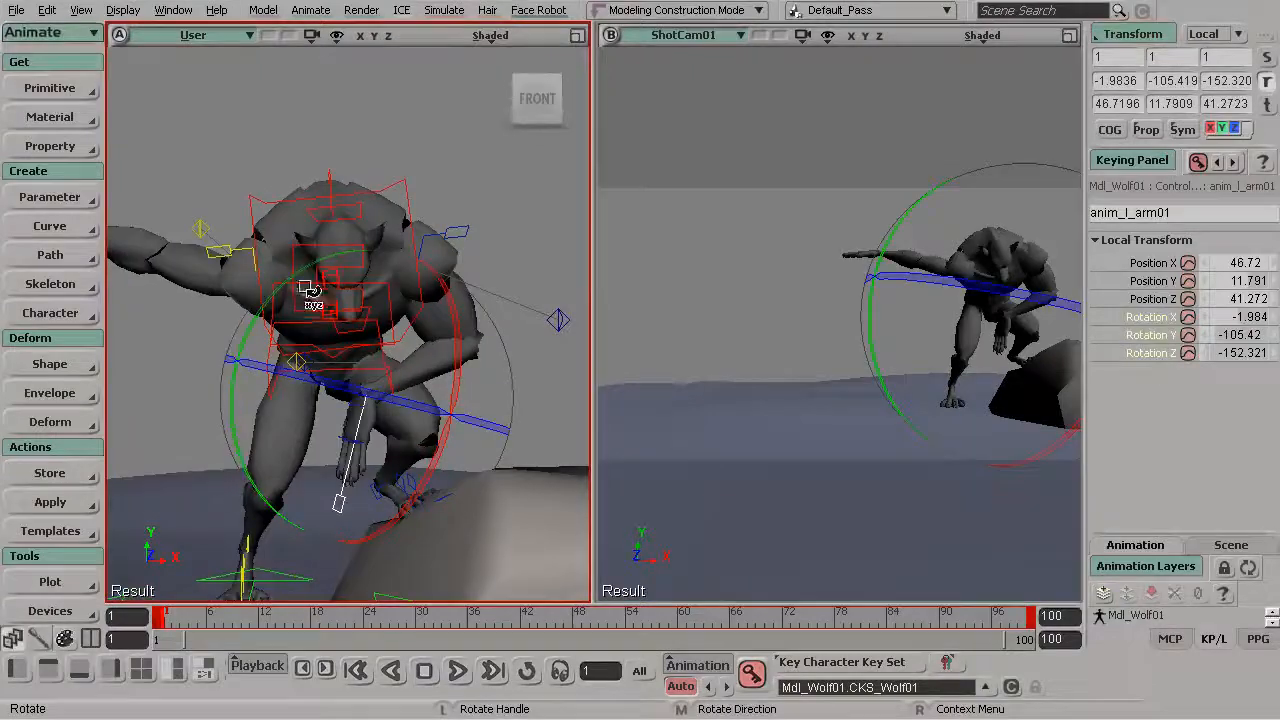
key(v)
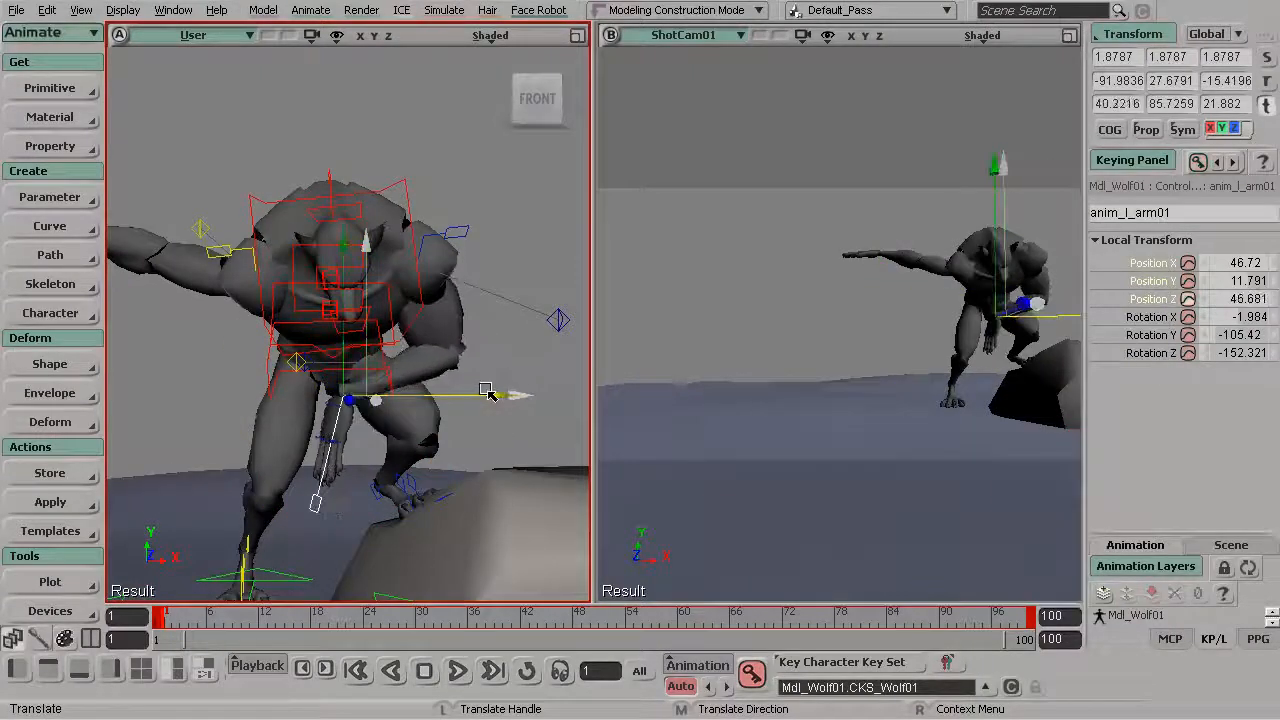
drag(497, 396, 480, 397)
key(s)
- Rotate the neck control upward to raise the wolf's head
drag(371, 409, 423, 345)
click(461, 222)
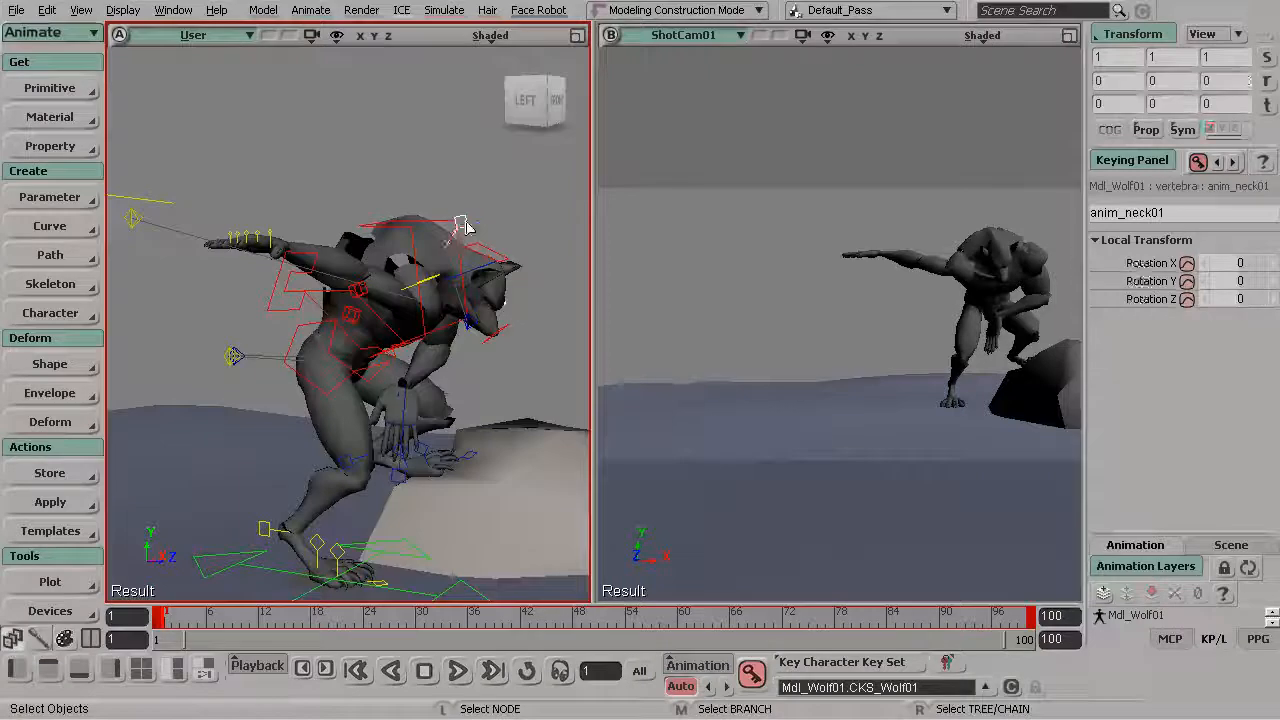
key(c)
middle_drag(449, 317, 401, 354)
drag(534, 346, 532, 274)
key(s)
drag(437, 314, 403, 294)
key(space)
key(s)
drag(488, 308, 415, 312)
right_drag(415, 312, 423, 331)
- Fine-tune the rotation of the raised head so that it faces forward
key(c)
drag(397, 328, 340, 270)
drag(342, 343, 340, 317)
key(c)
drag(357, 263, 306, 266)
key(s)
right_drag(442, 299, 402, 300)
drag(394, 331, 275, 289)
key(space)
key(s)
drag(408, 301, 424, 329)
key(s)
key(s)
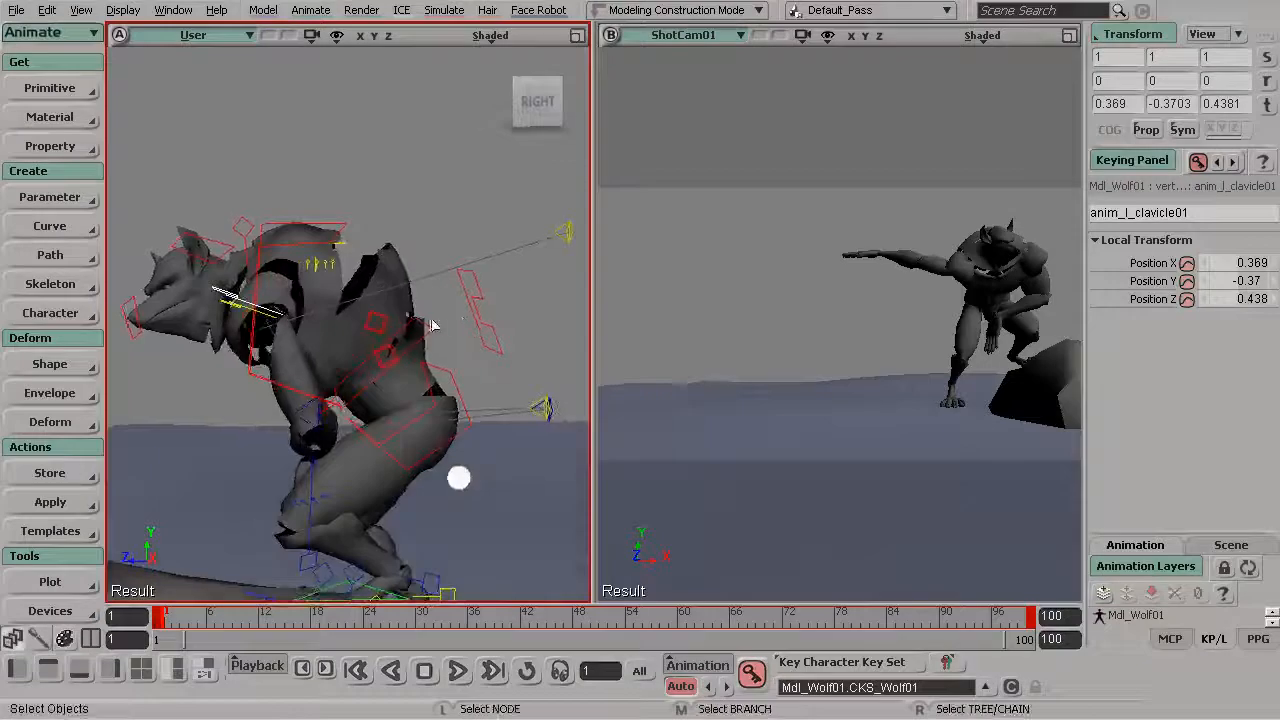
- Move the left hand control along the depth axis to about Y 8.3
key(s)
drag(512, 351, 498, 354)
key(v)
drag(273, 416, 306, 466)
key(s)
click(308, 488)
key(s)
key(v)
key(s)
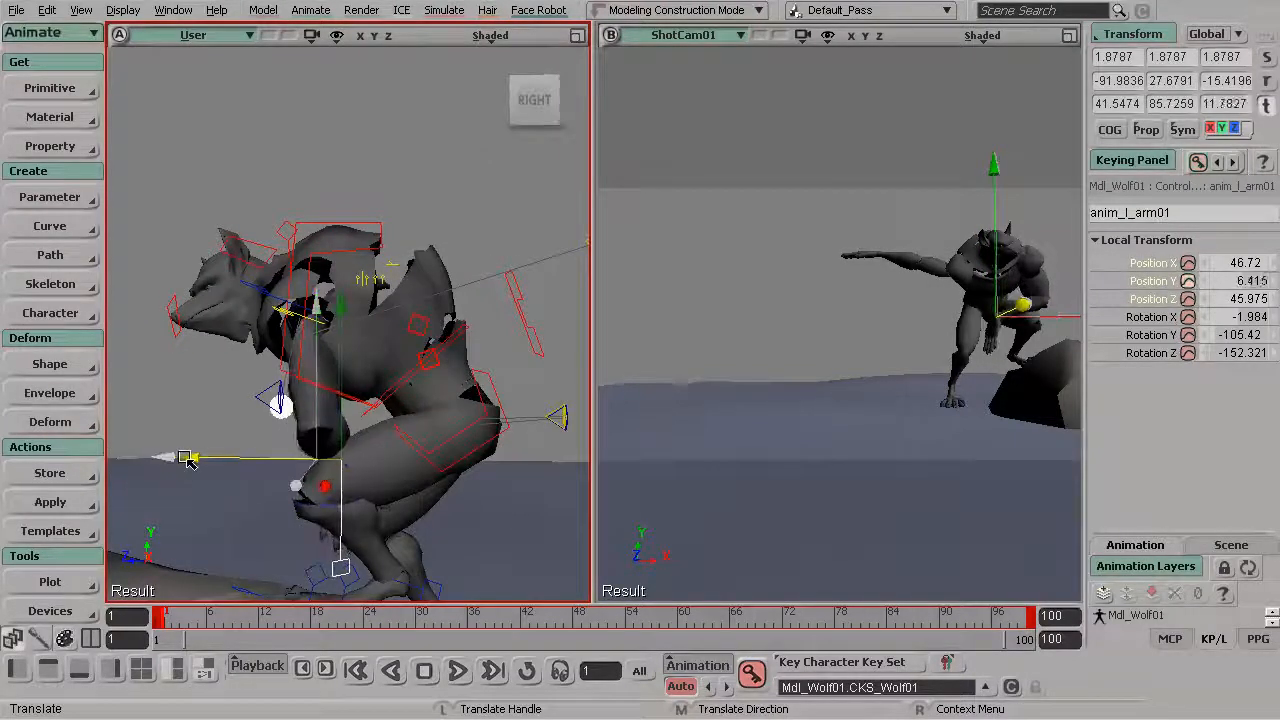
key(s)
drag(290, 420, 352, 442)
- Move the left elbow control back to about X 40.5, Y -22.5, Z 41.7
key(space)
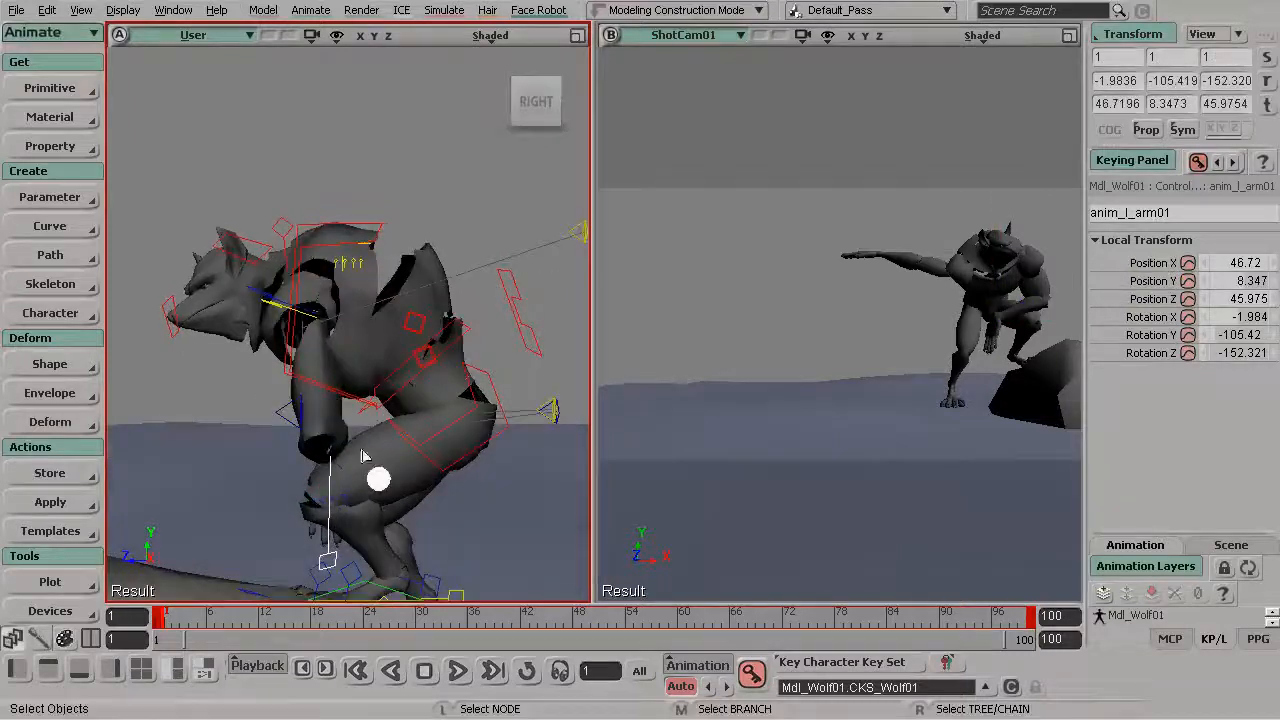
click(286, 420)
key(v)
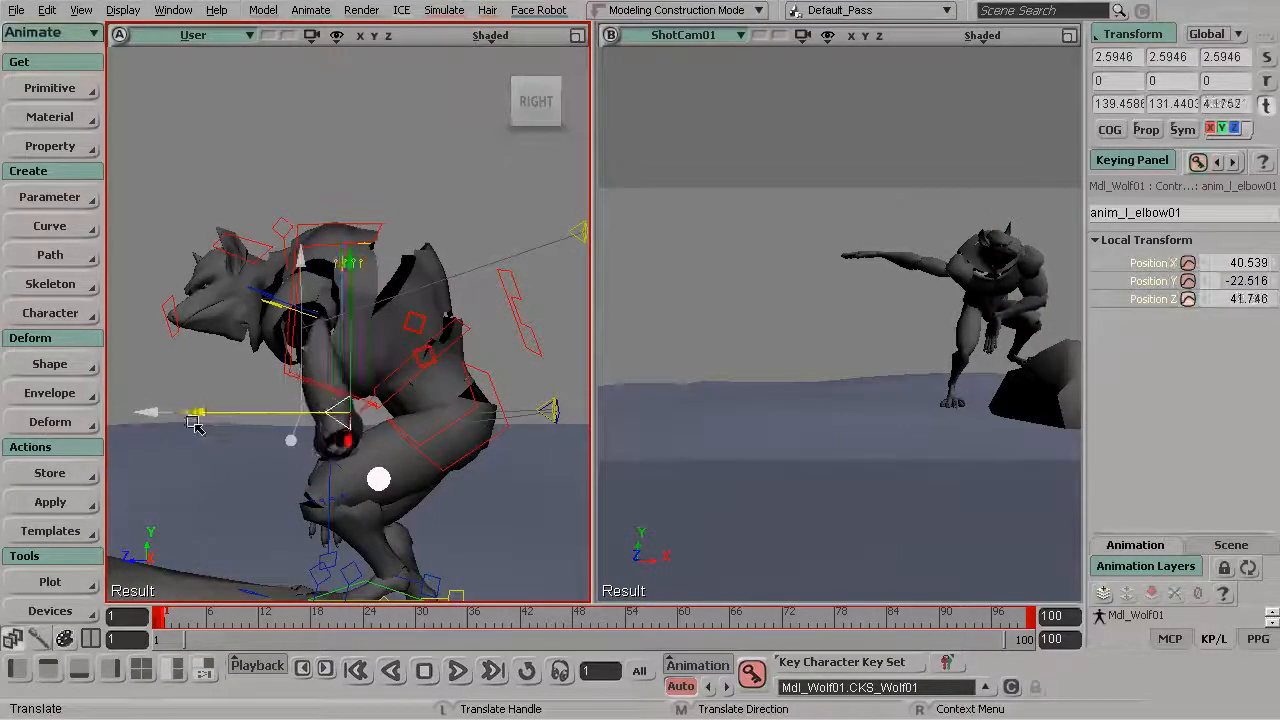
key(s)
drag(249, 357, 418, 403)
key(space)
- Shift the left hand control to about Z 40.4 beside the left leg
click(311, 490)
key(v)
key(s)
key(v)
drag(468, 466, 403, 368)
key(s)
- Lower the outstretched right hand control toward the ground at about X 69.3, Y 21.7, Z -64
drag(172, 246, 121, 201)
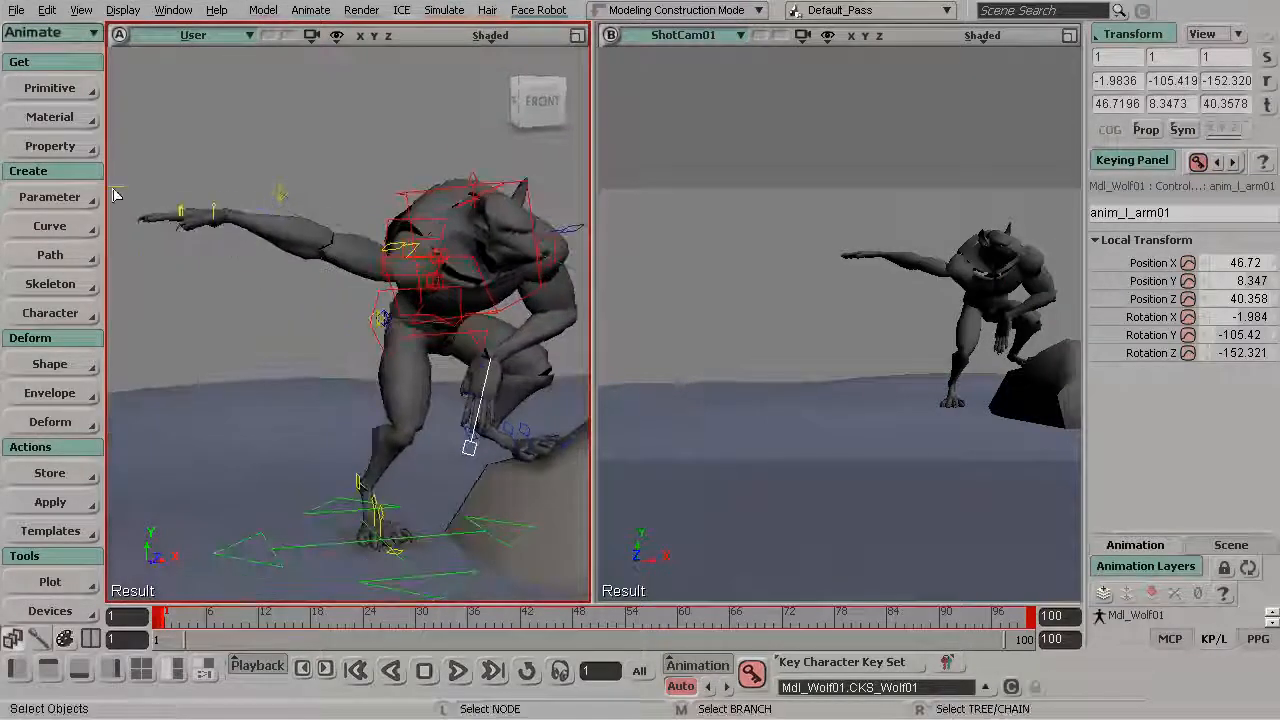
click(114, 188)
key(s)
middle_drag(134, 196, 240, 229)
key(v)
drag(192, 243, 329, 343)
key(s)
right_drag(329, 343, 437, 394)
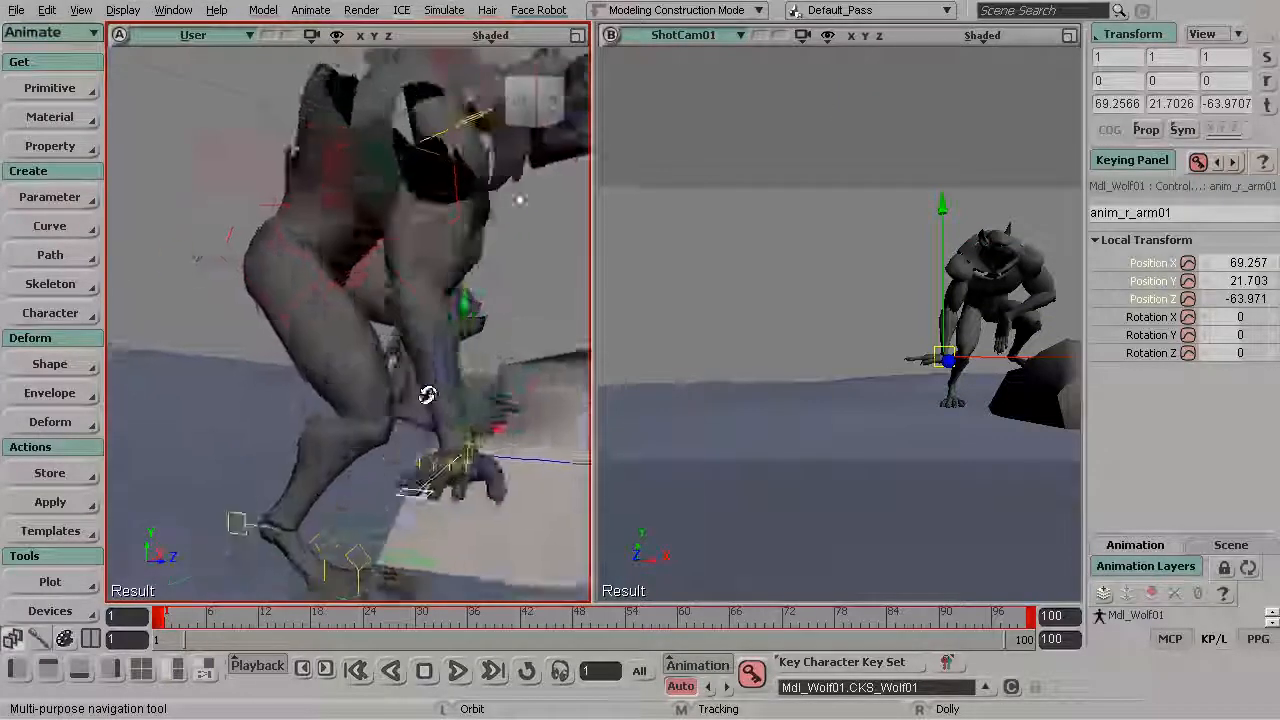
- Rotate the right hand control to about Y 88.2 and Z -28.6 so the fingers point down
drag(437, 394, 325, 376)
key(r)
drag(450, 383, 214, 286)
key(s)
drag(402, 393, 429, 414)
key(r)
key(s)
- Move the right hand control to about X 70.6, Y 15, Z -65.3 and fine-tune its rotation
key(v)
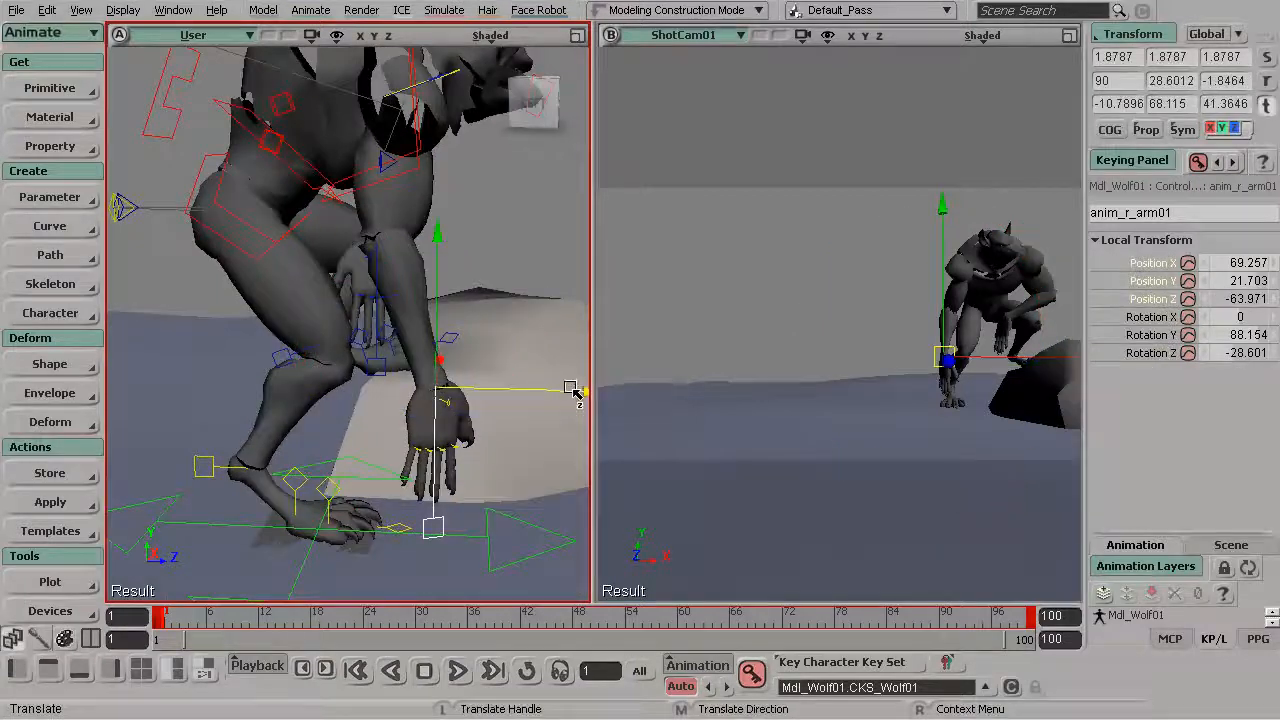
drag(528, 405, 531, 405)
key(s)
drag(450, 375, 303, 326)
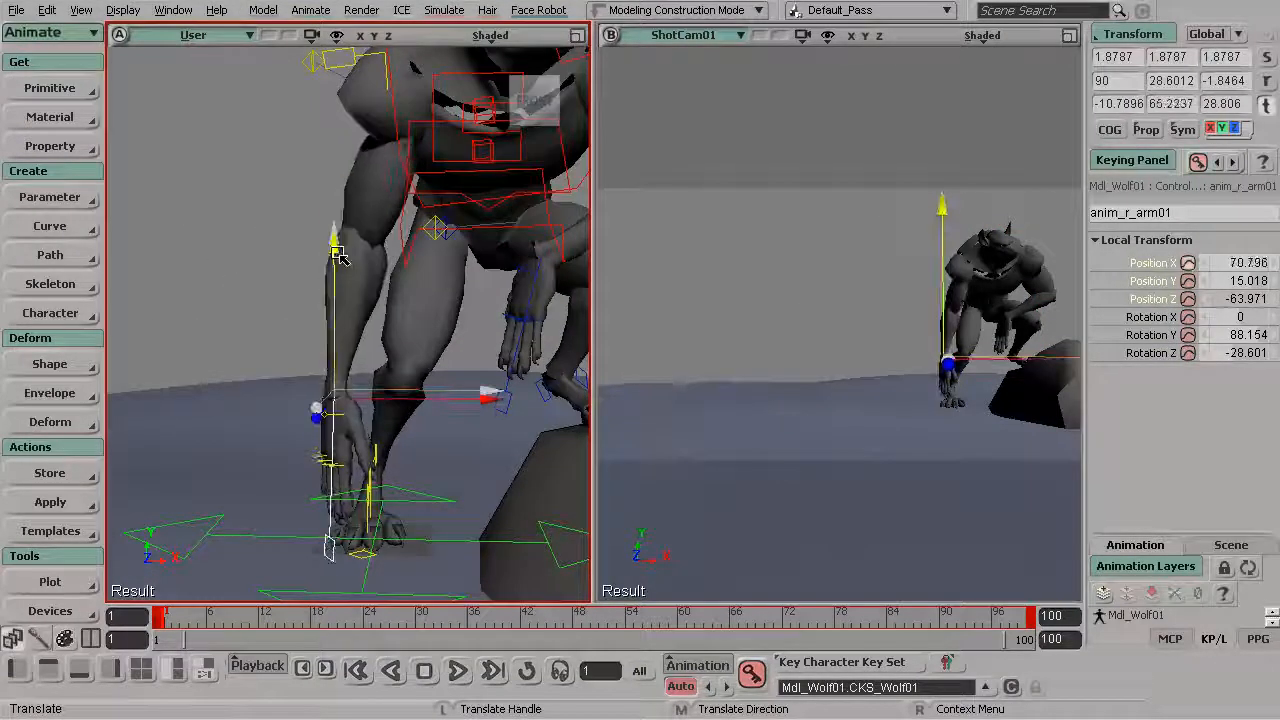
key(c)
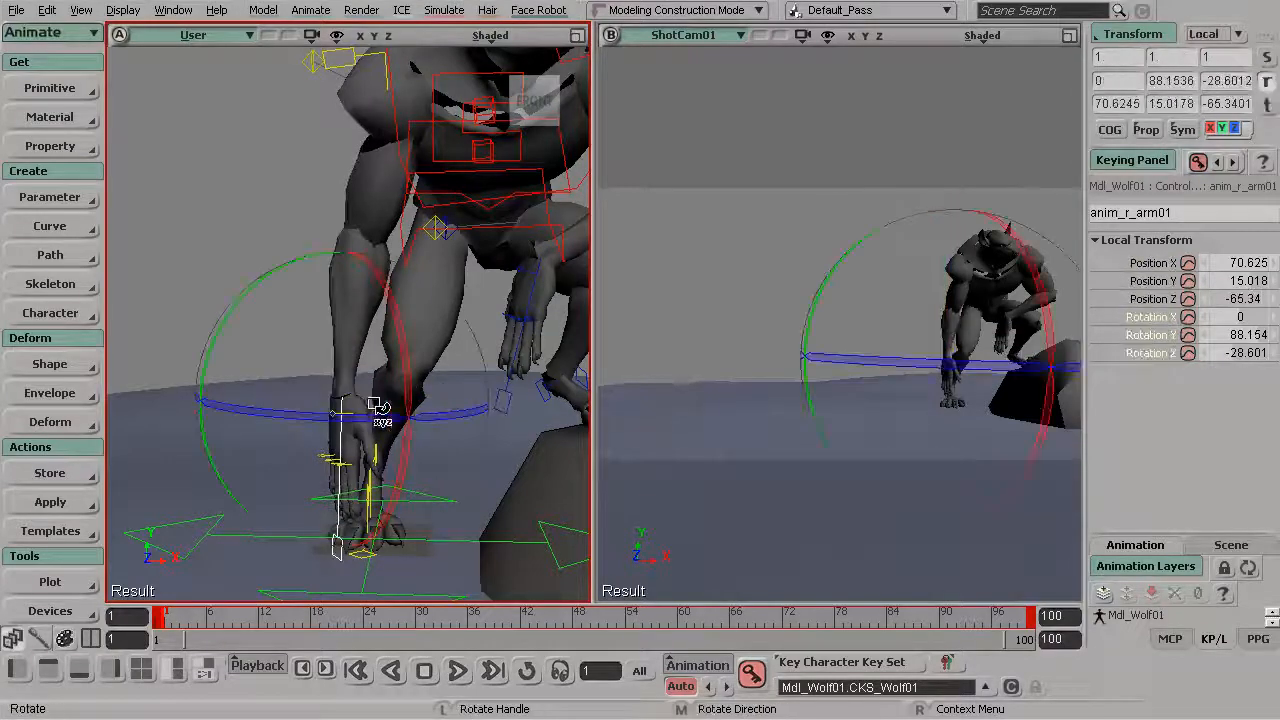
mouse_move(384, 421)
mouse_down()
mouse_move(403, 417)
mouse_move(386, 416)
mouse_up()
key(space)
- Adjust the right clavicle control to about X 0.05, Y -0.14, Z 0.39
key(s)
drag(333, 351, 302, 320)
click(337, 166)
key(v)
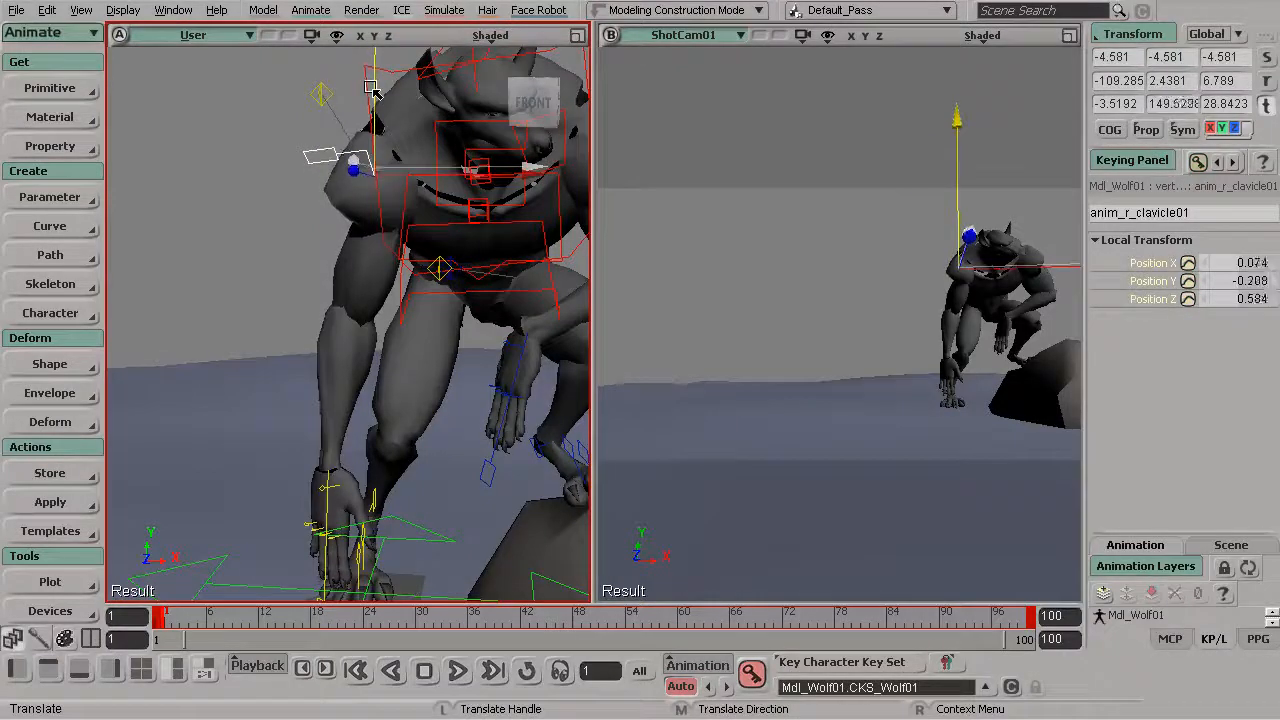
key(s)
drag(274, 203, 374, 364)
right_drag(374, 364, 389, 412)
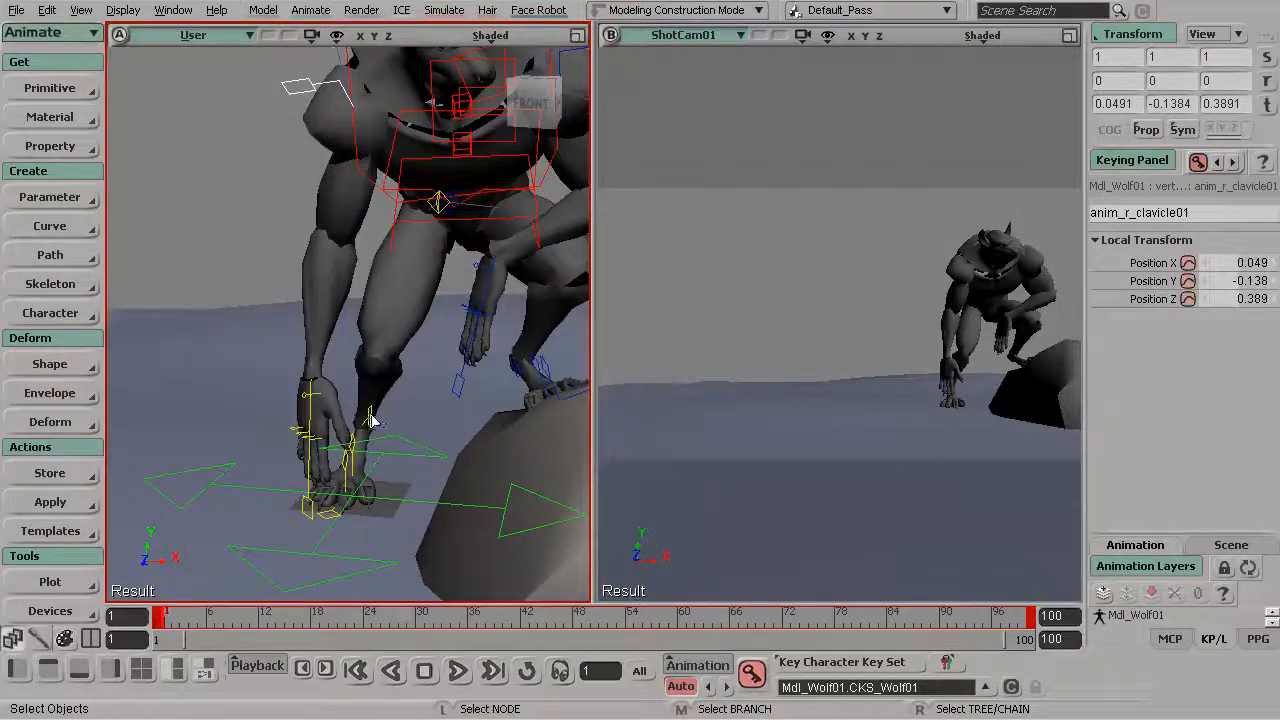
- Move the right foot control to about X 9 and rotate it to about -10.9 on Y
click(371, 417)
key(v)
key(s)
drag(411, 414, 510, 422)
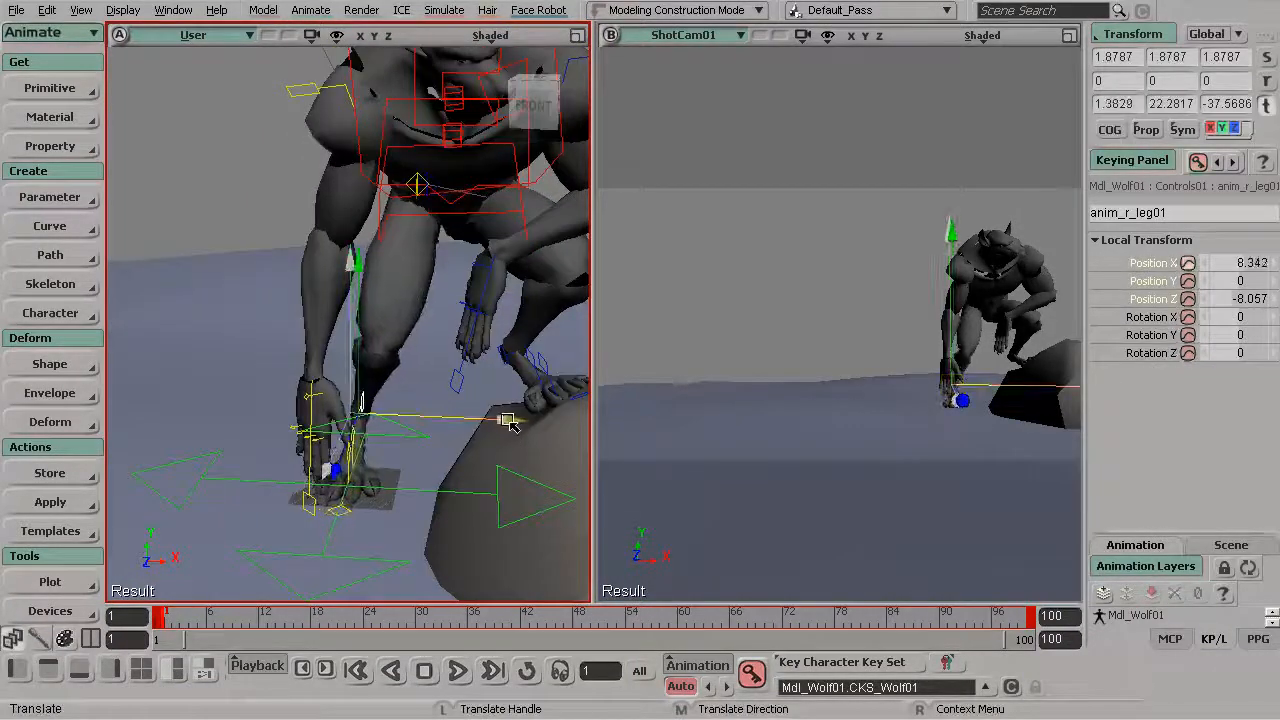
key(c)
drag(471, 457, 440, 473)
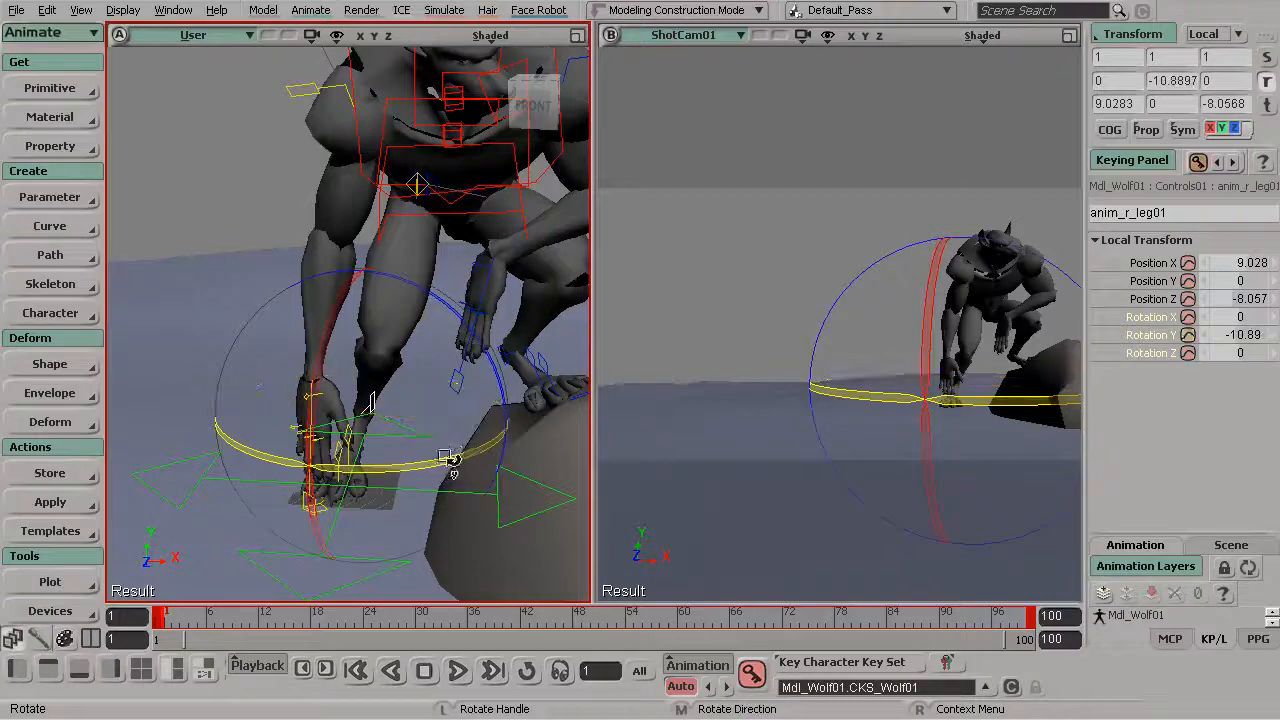
- Shift the right foot control further inward to about X 13.1, with its Y rotation at about -10.8
key(v)
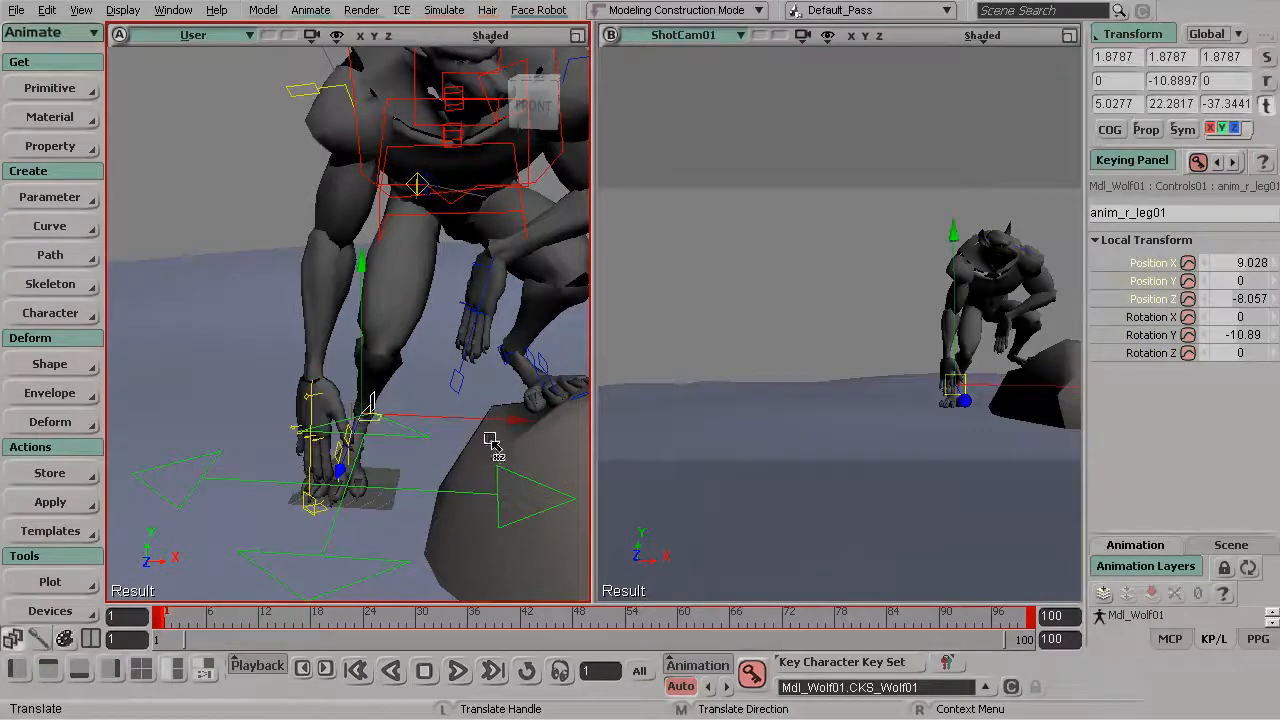
drag(515, 427, 484, 467)
key(c)
key(s)
drag(266, 294, 276, 249)
- Move the right knee control to about X 15.8 to re-aim the right knee
middle_drag(276, 249, 394, 297)
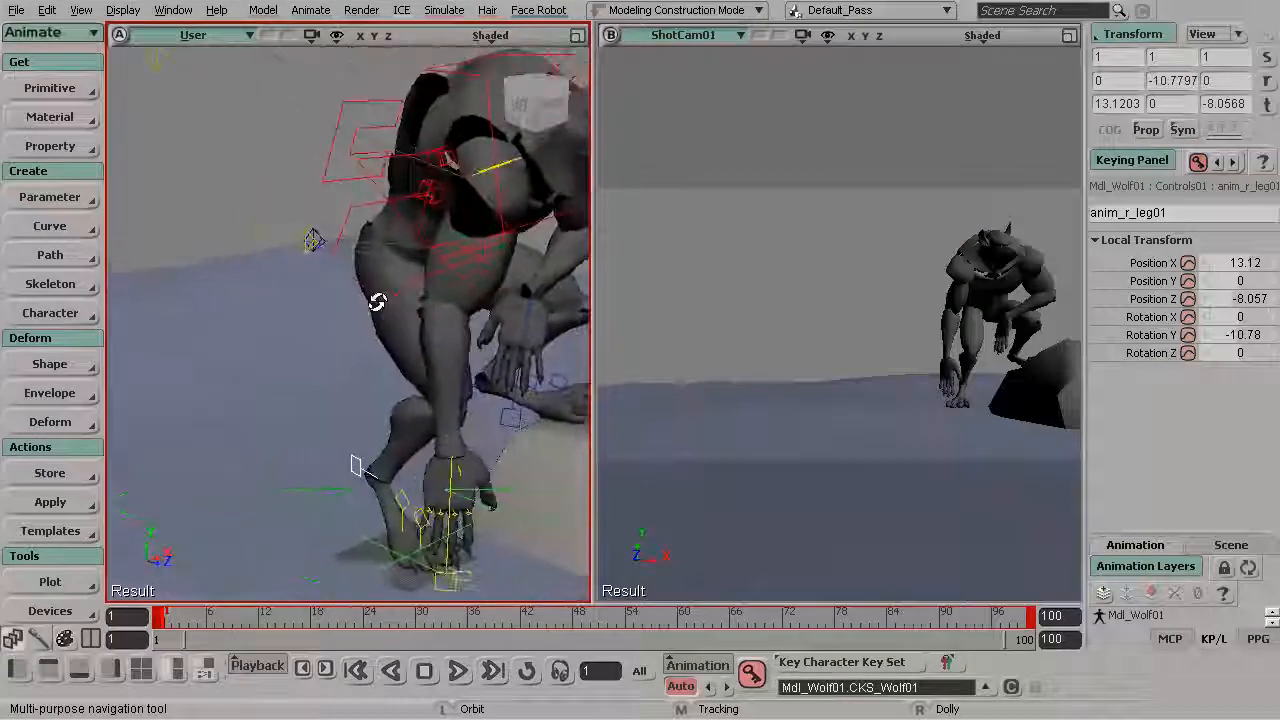
right_drag(394, 297, 342, 255)
key(space)
click(352, 206)
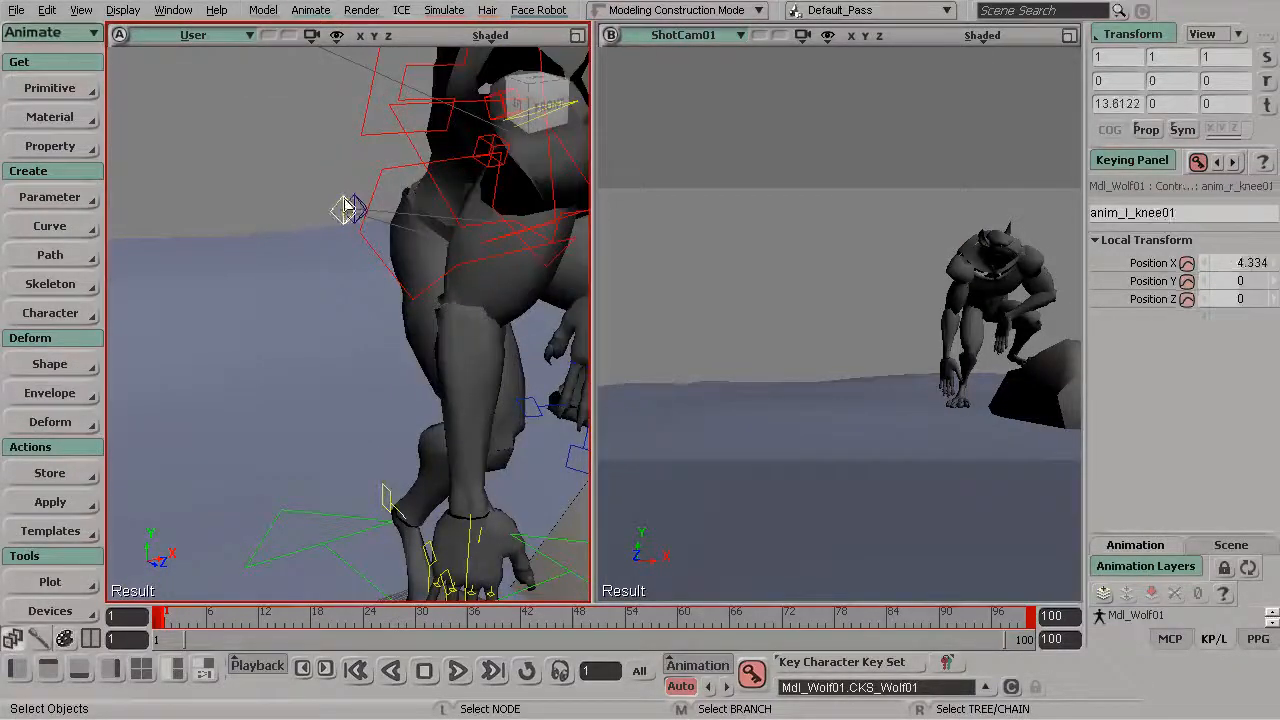
click(344, 206)
key(s)
right_drag(344, 206, 354, 274)
drag(354, 274, 350, 299)
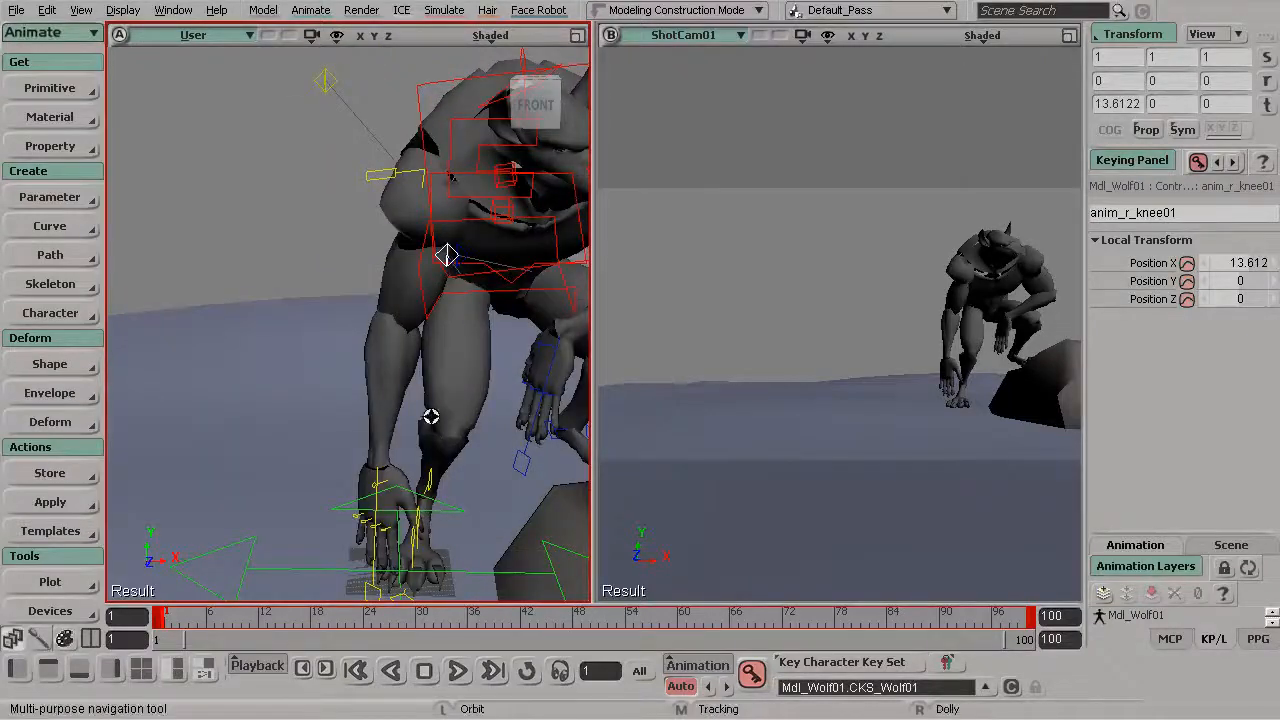
drag(441, 456, 368, 402)
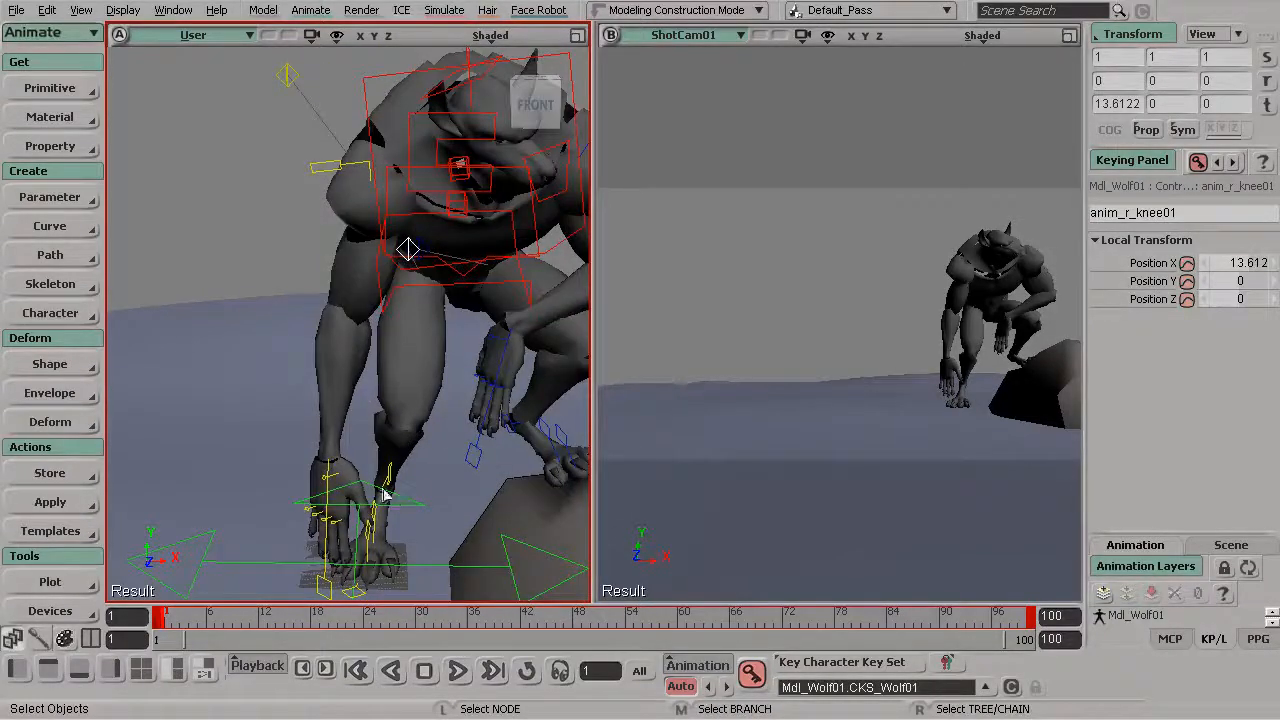
drag(399, 304, 332, 415)
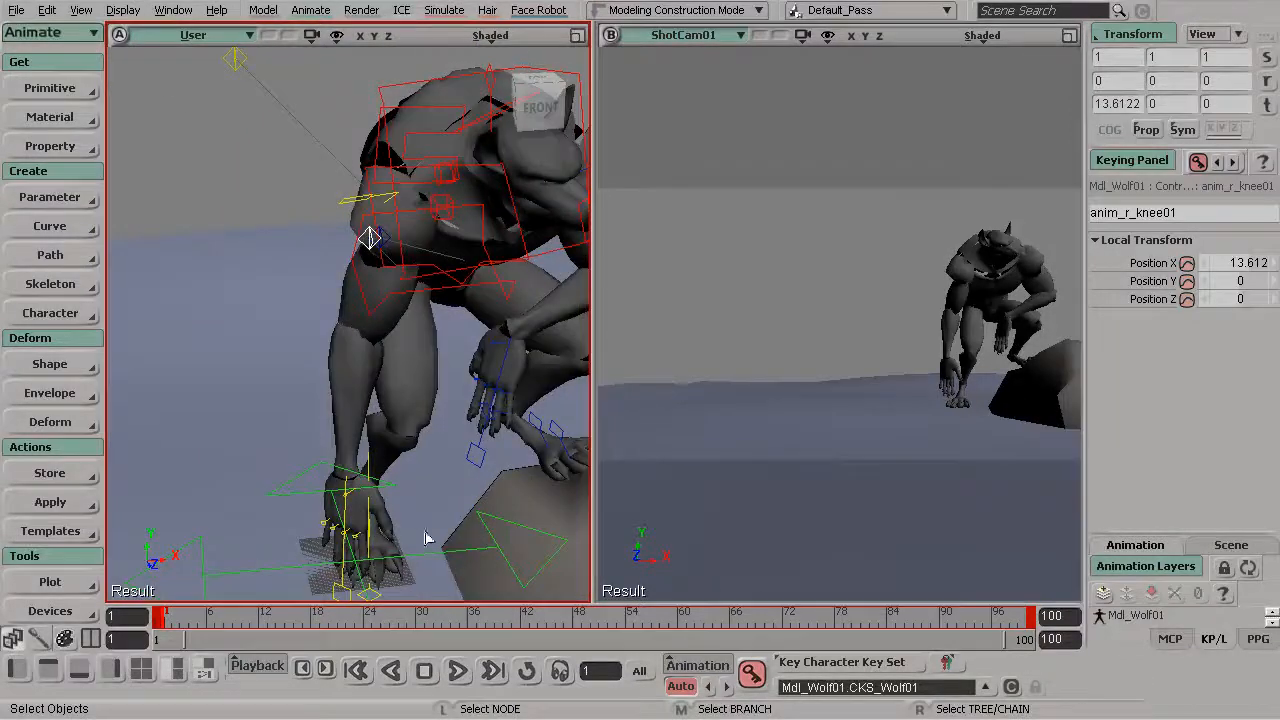
key(s)
mouse_move(331, 302)
mouse_down()
mouse_move(366, 286)
mouse_move(341, 281)
mouse_up()
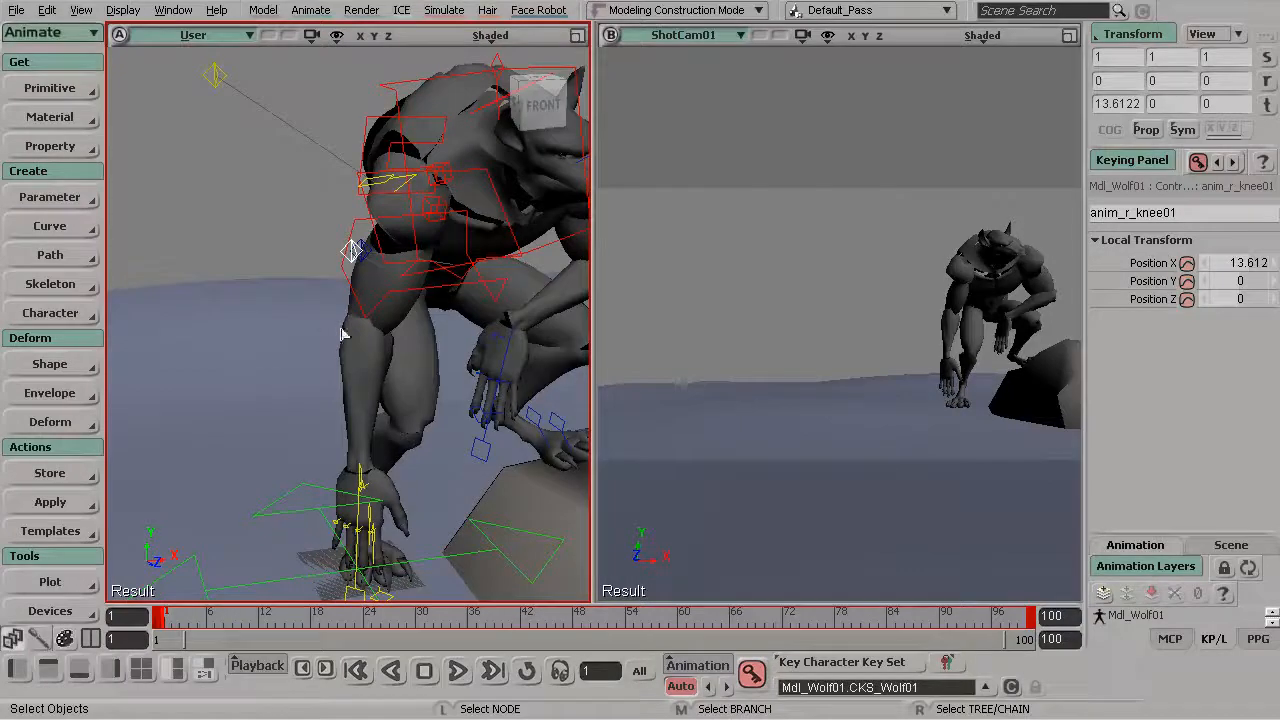
key(v)
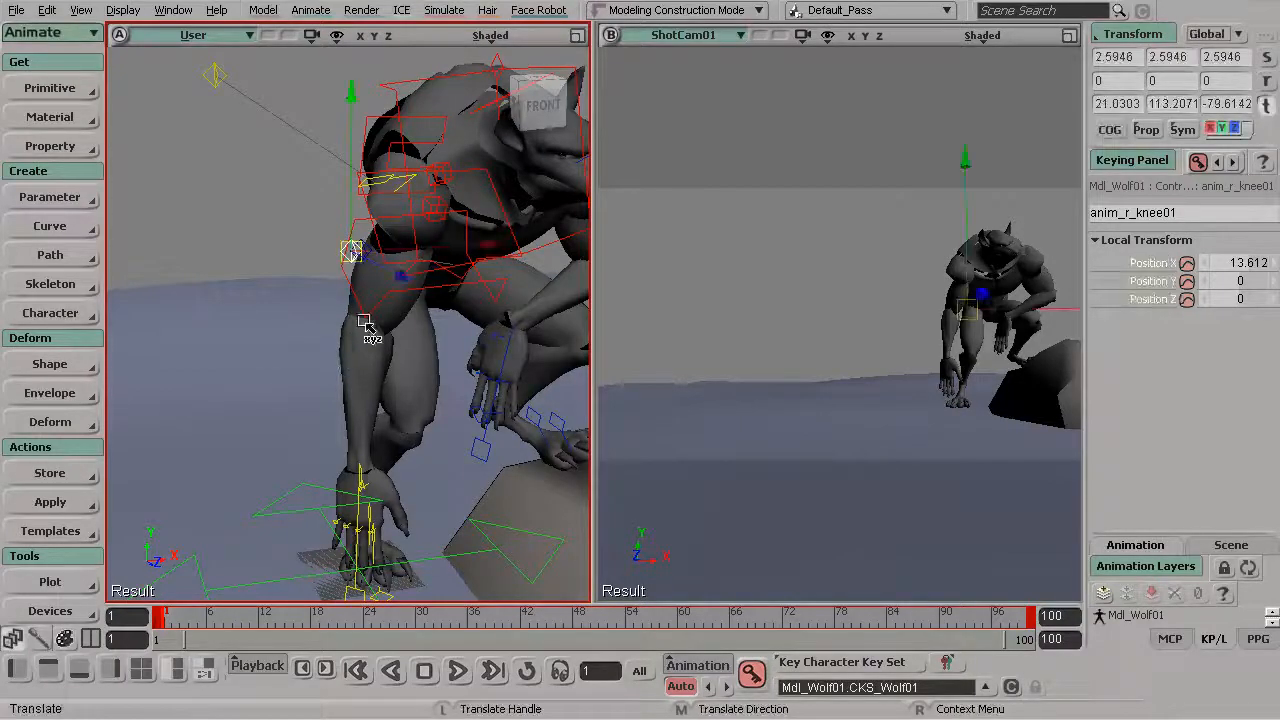
mouse_move(496, 247)
mouse_down()
mouse_move(524, 255)
mouse_move(509, 254)
mouse_up()
key(space)
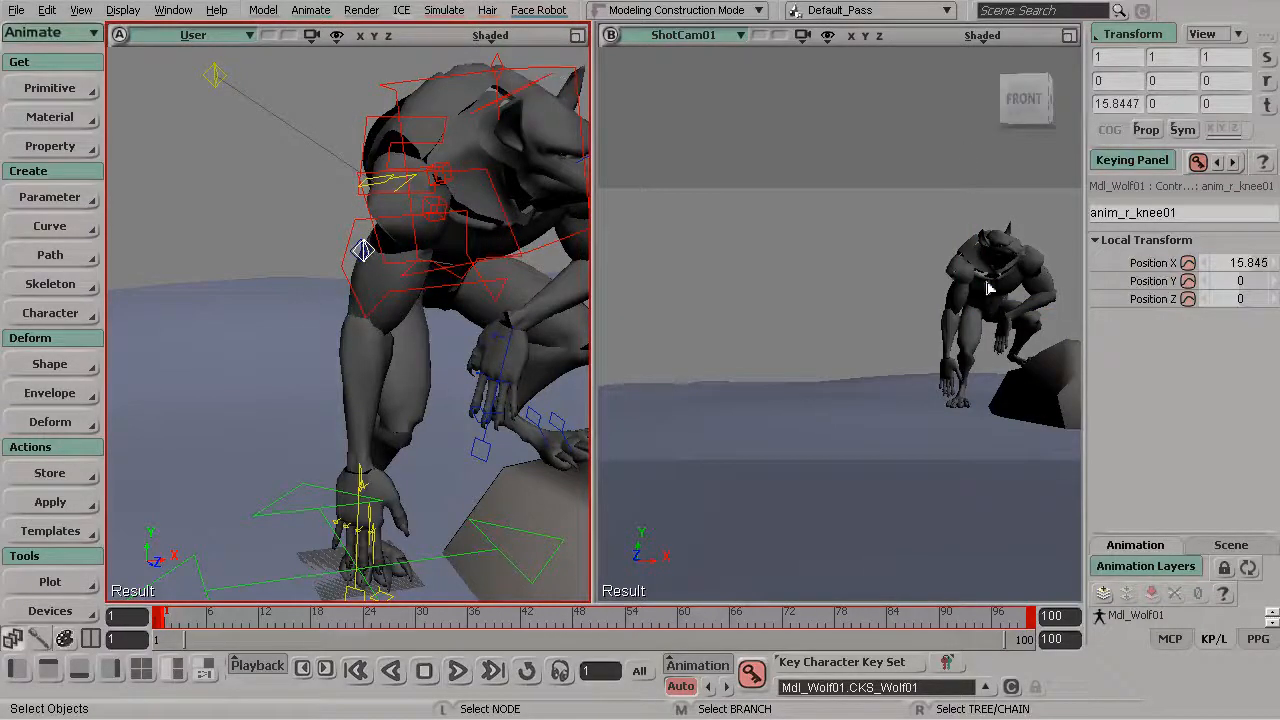
- Select the left hand's finger base controls and rotate them together to about -19.7 on Z
drag(379, 239, 290, 238)
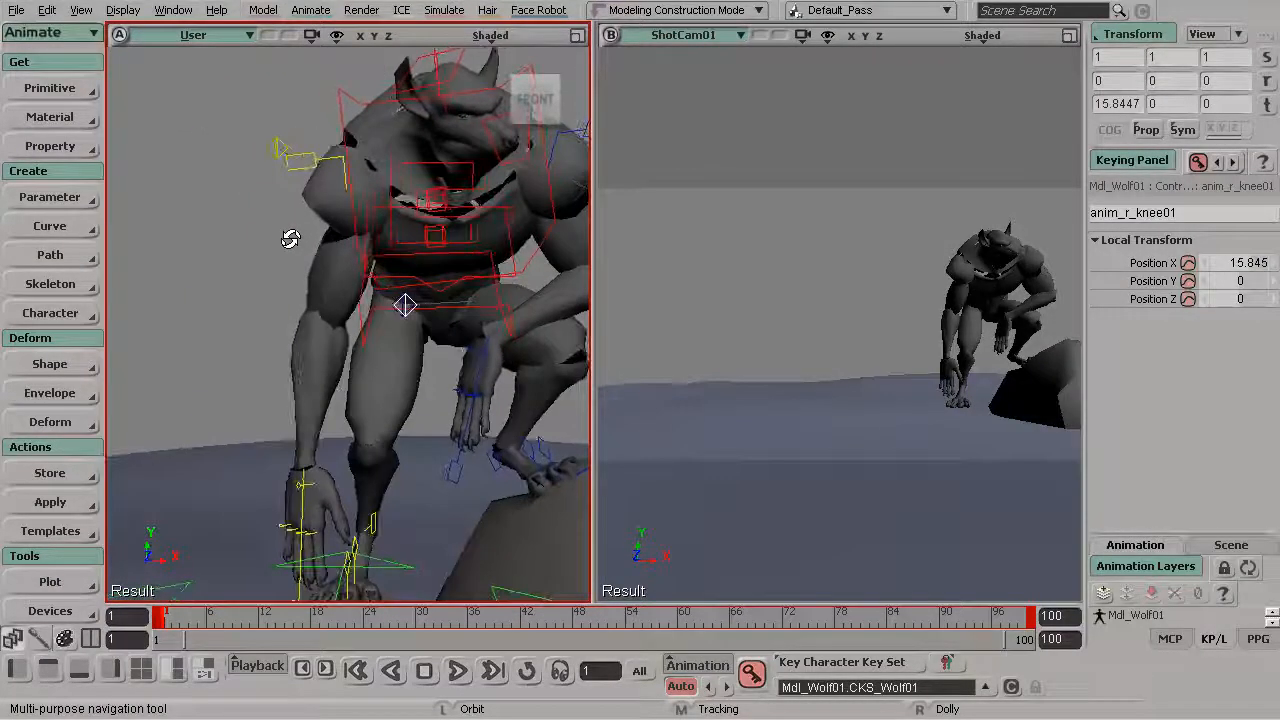
mouse_move(362, 307)
mouse_down()
mouse_move(343, 297)
mouse_move(414, 309)
mouse_move(394, 314)
mouse_move(435, 385)
mouse_move(349, 294)
mouse_up()
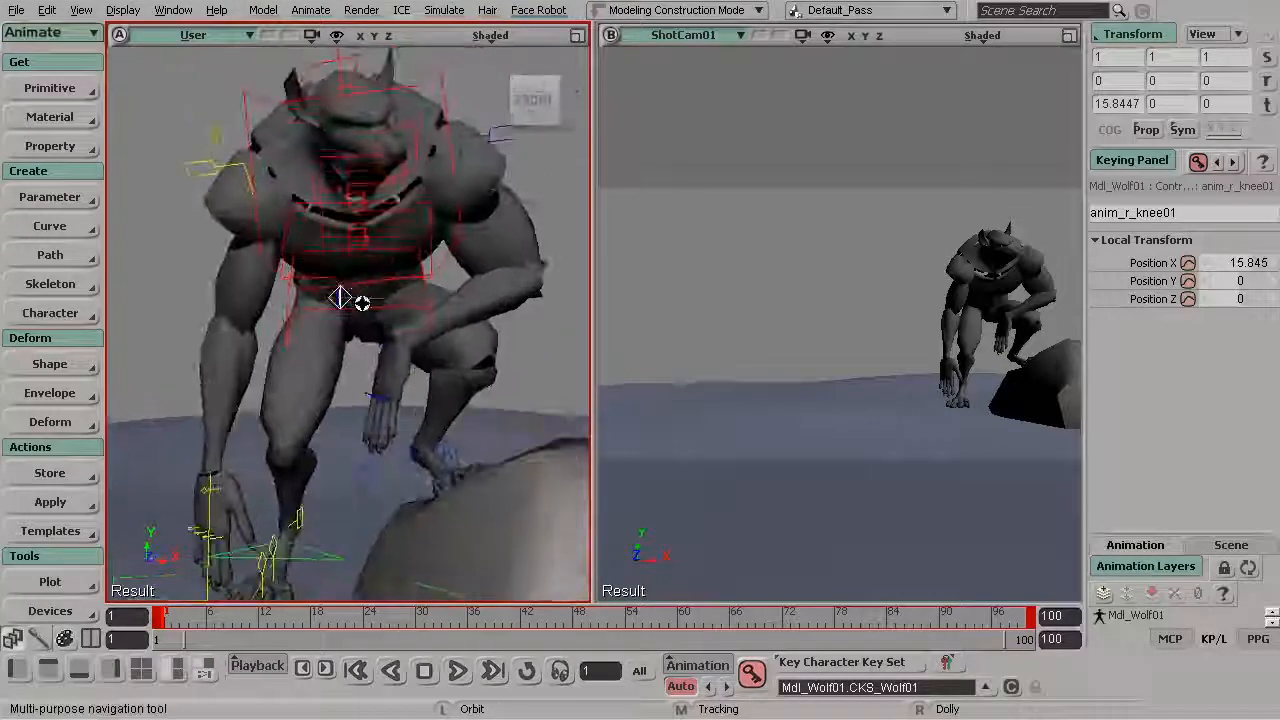
drag(430, 390, 400, 380)
scroll(418, 374, up, 10)
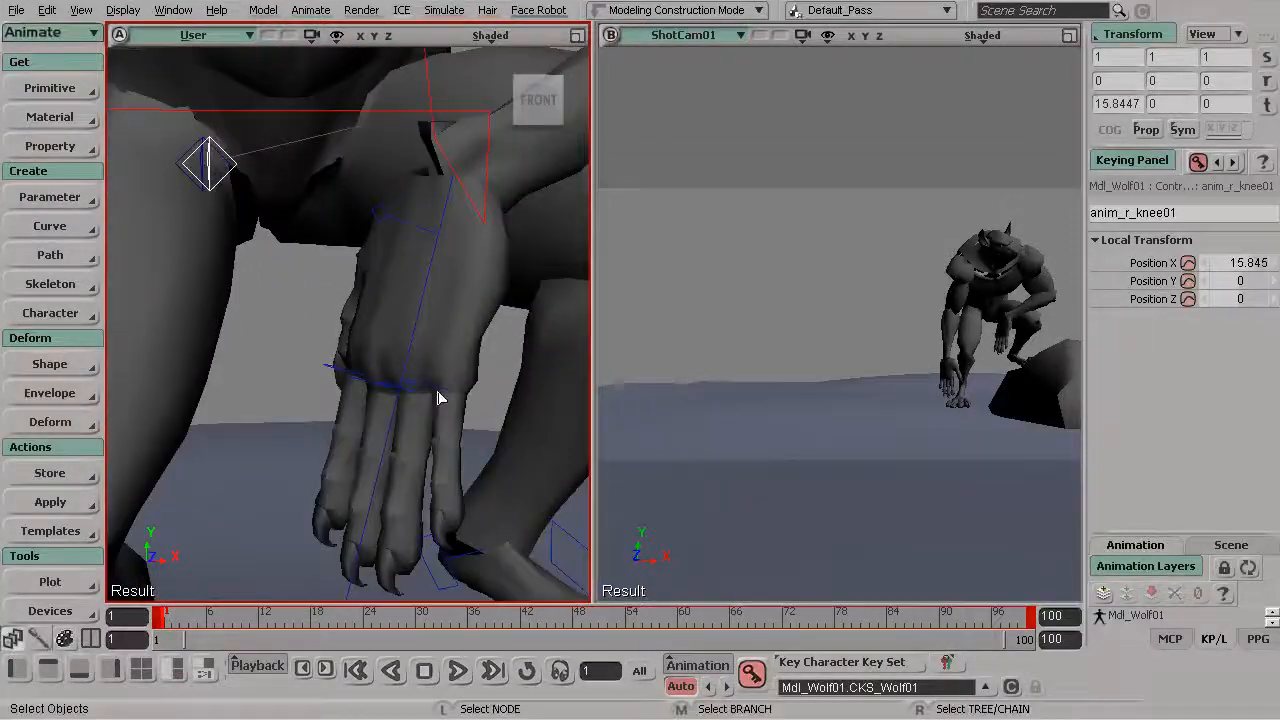
click(438, 398)
drag(500, 408, 363, 360)
shift+click(320, 345)
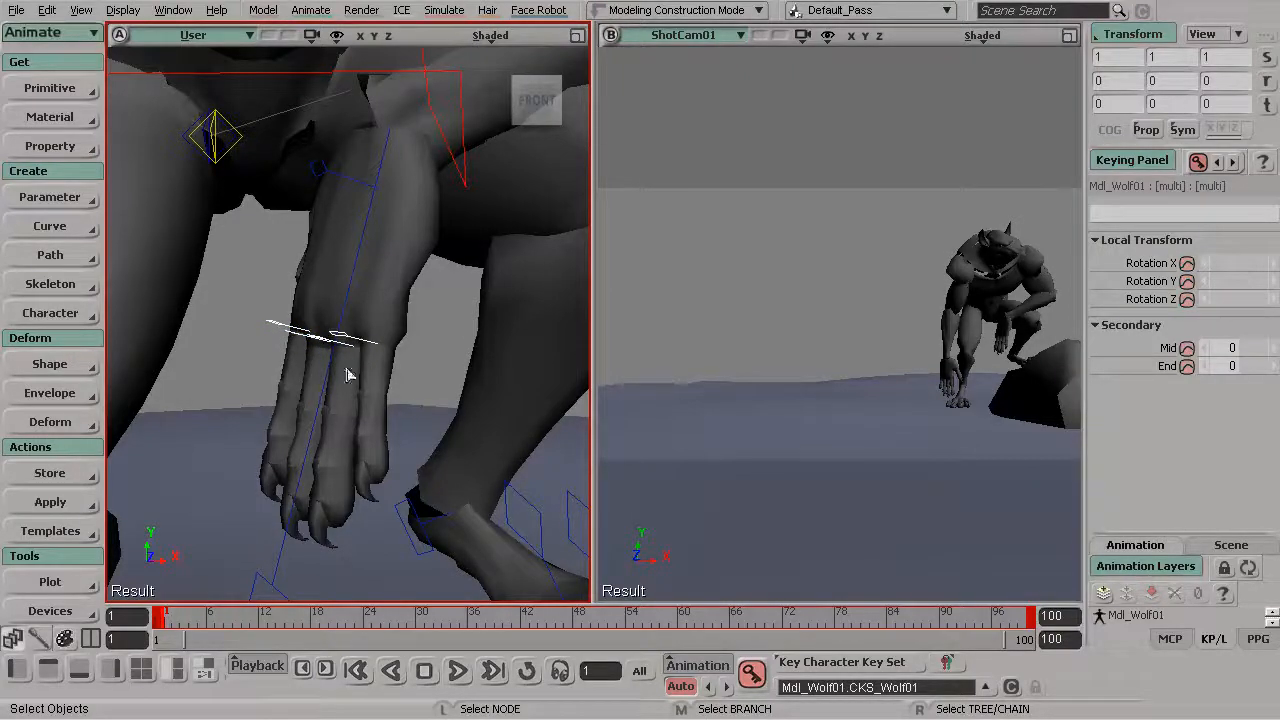
key(c)
drag(241, 404, 246, 443)
key(space)
- Rotate the left pinky control to about -30.7 and the left ring finger control to about -27 on Z
click(355, 360)
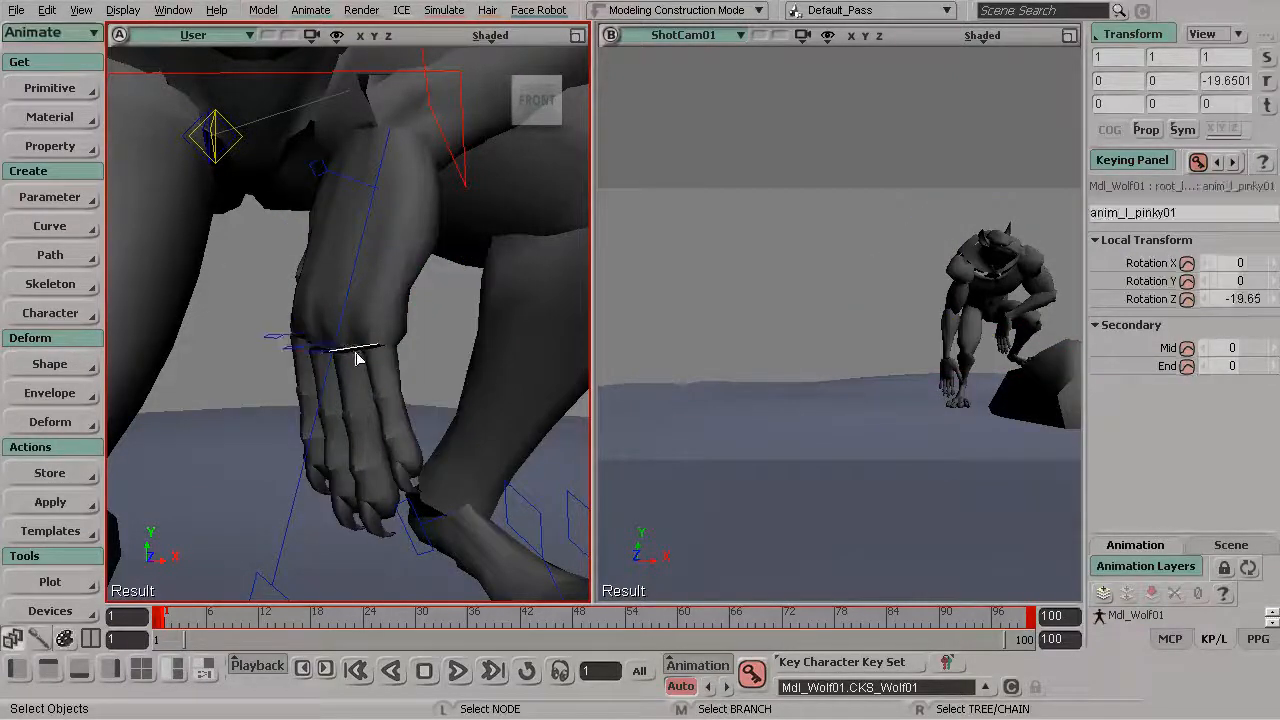
key(c)
drag(286, 432, 263, 448)
key(space)
click(313, 353)
key(c)
key(space)
- Rotate the left index finger to about -7.8 on Z and bend its joints with Mid 14 and End 15
click(277, 342)
key(c)
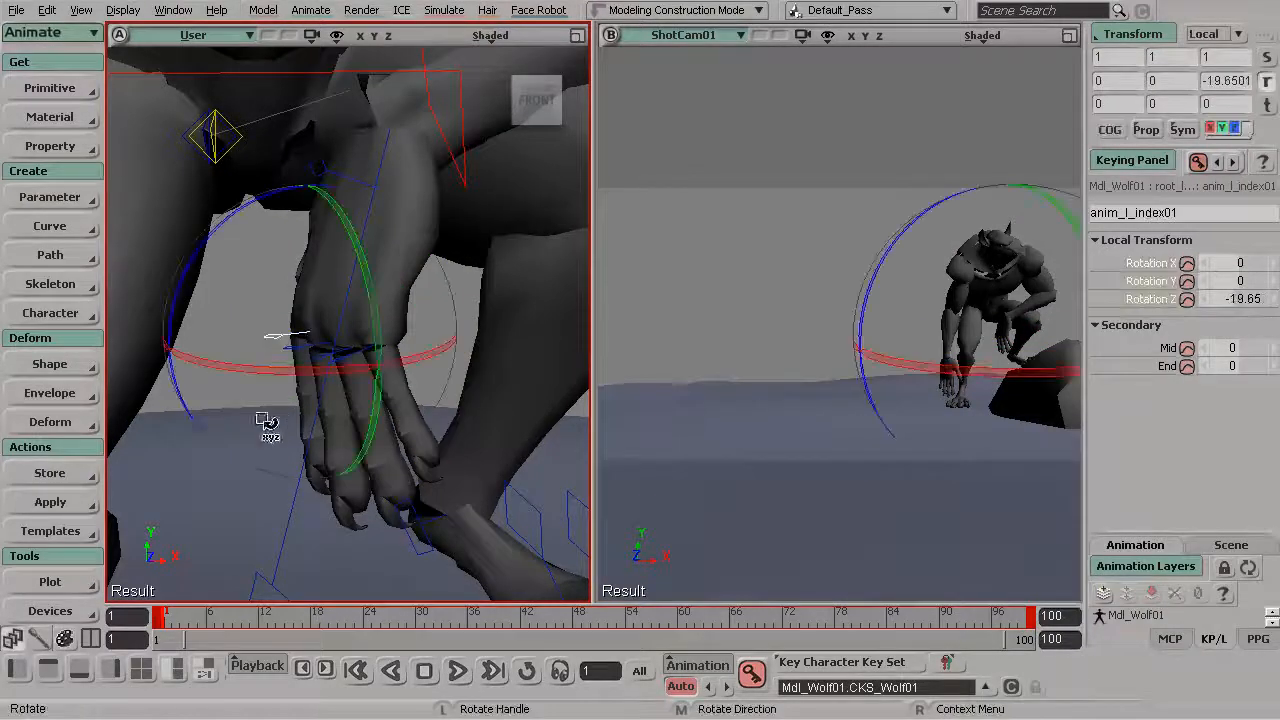
drag(200, 423, 183, 389)
key(space)
key(s)
drag(307, 388, 347, 379)
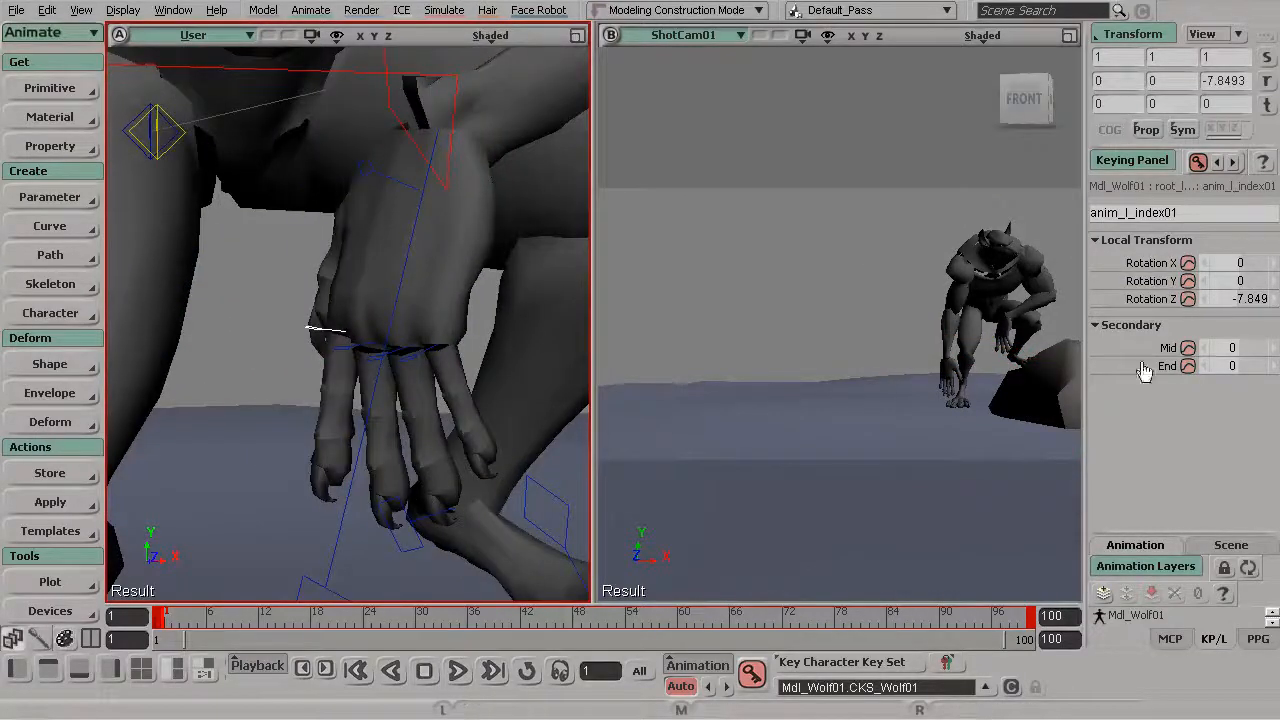
drag(1233, 347, 1246, 367)
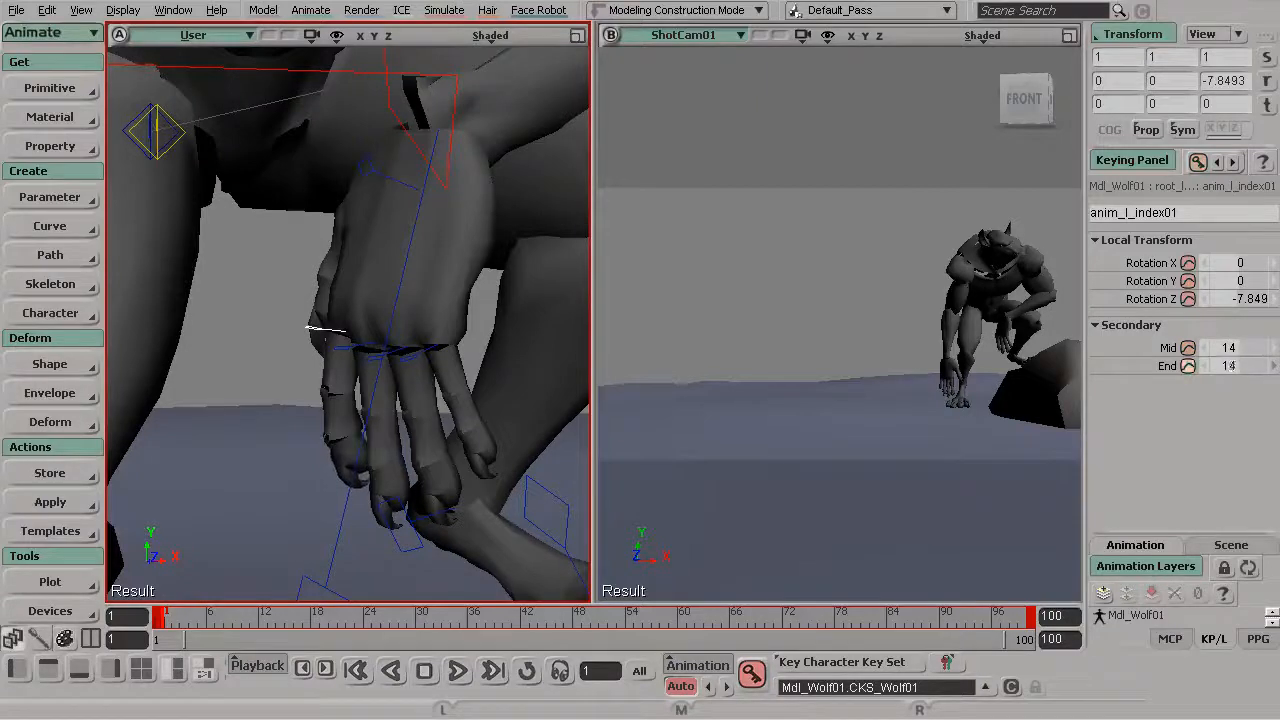
- Bend the left pinky's joints with Mid at 13 and the left middle finger's joints with Mid 7 and End 17
click(427, 355)
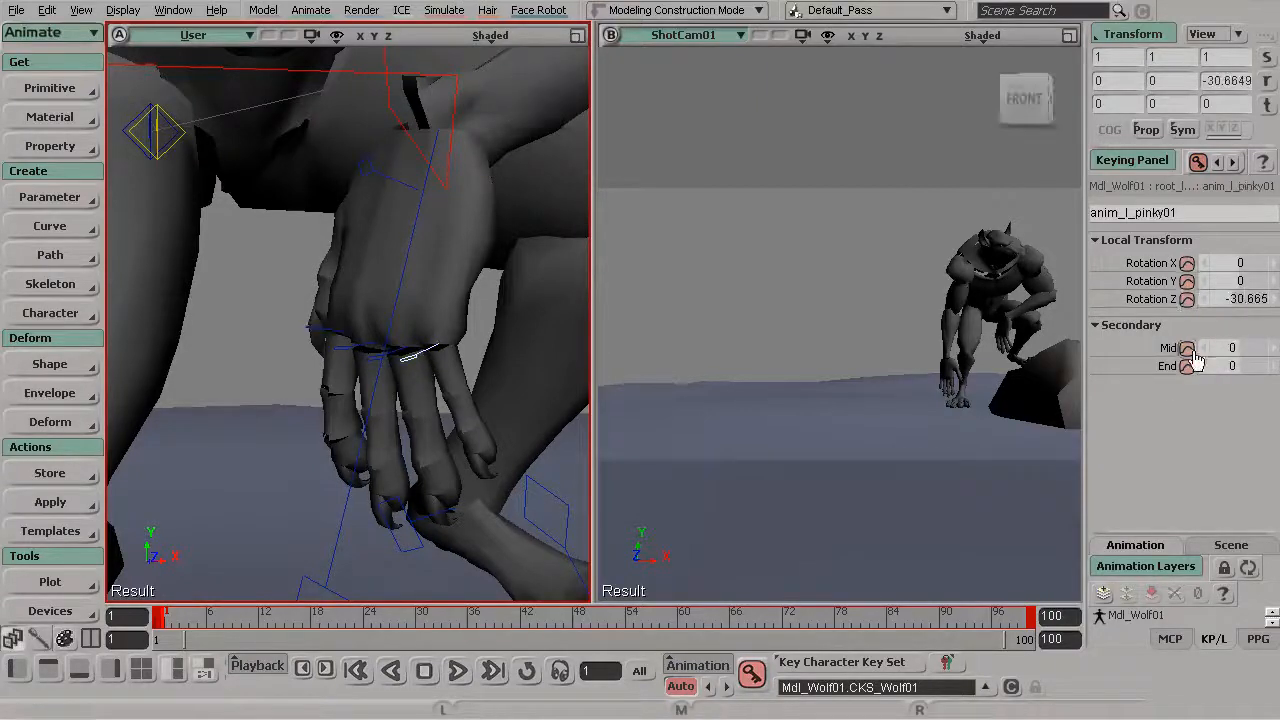
drag(1228, 346, 1230, 347)
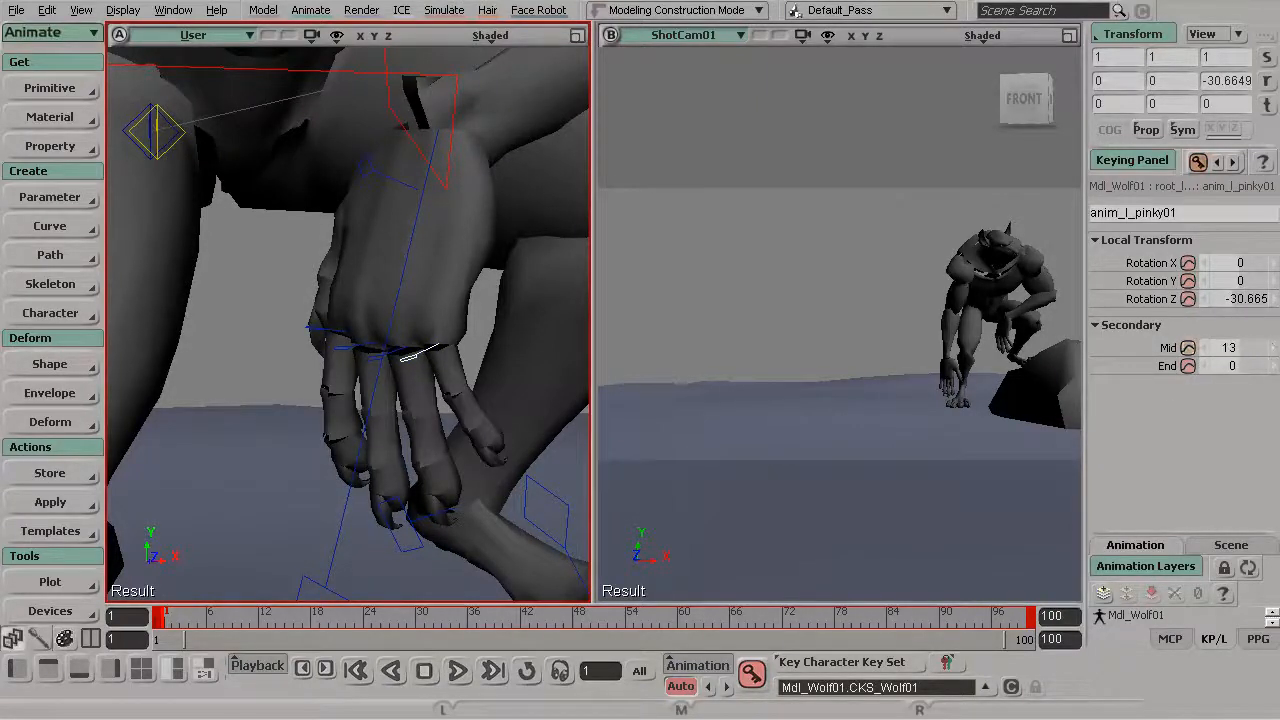
click(350, 350)
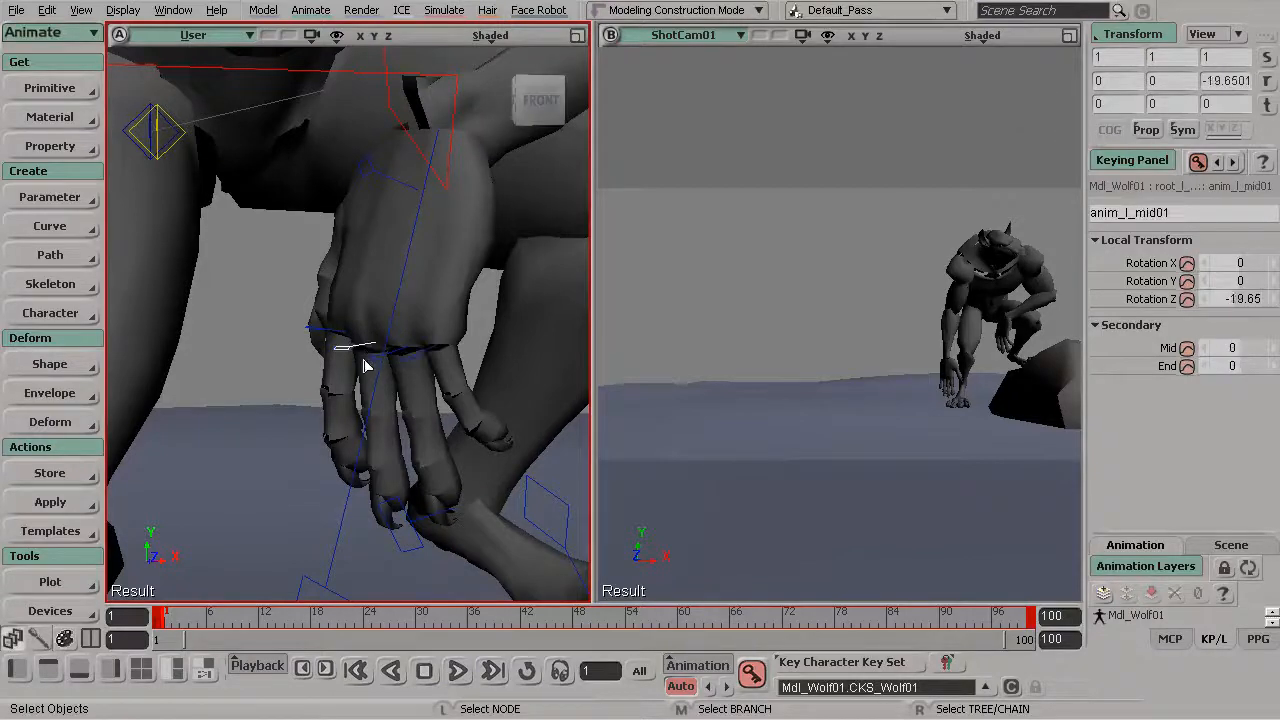
drag(1224, 344, 1244, 366)
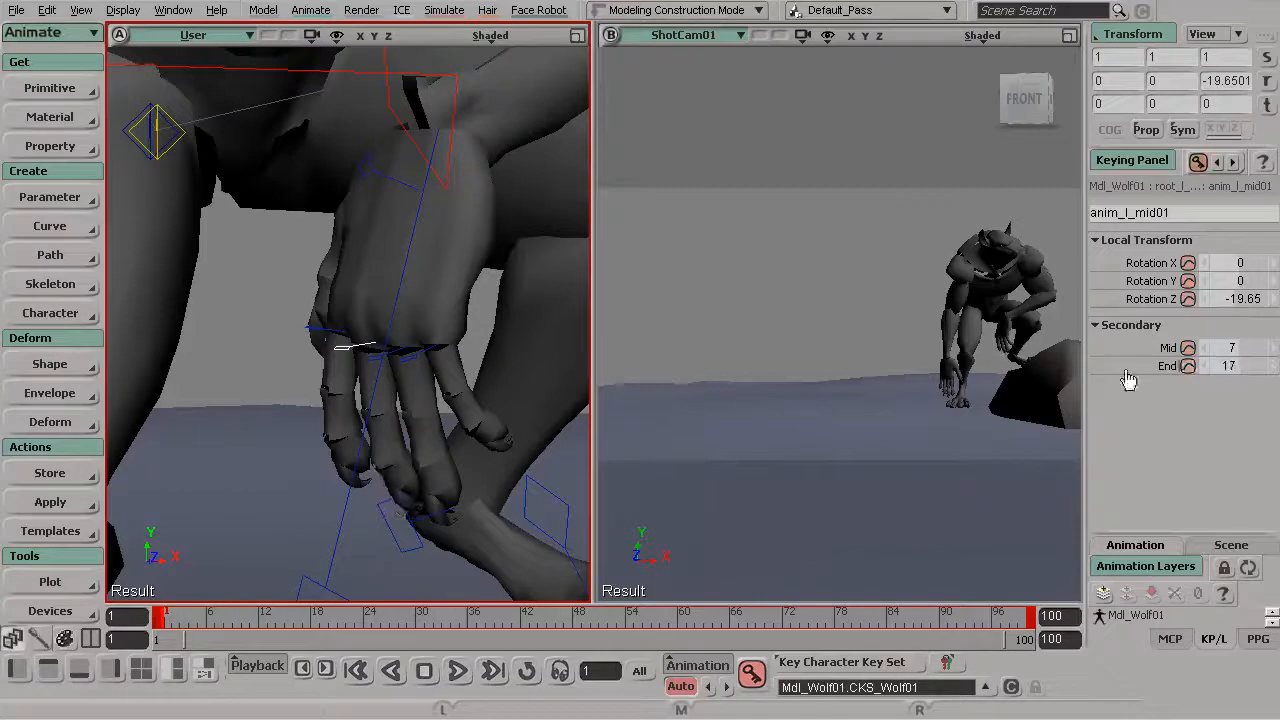
- Bend the left ring finger's middle and end joints and refine the rotation of the fingers on that side of the hand
click(402, 358)
alt+drag(403, 357, 480, 357)
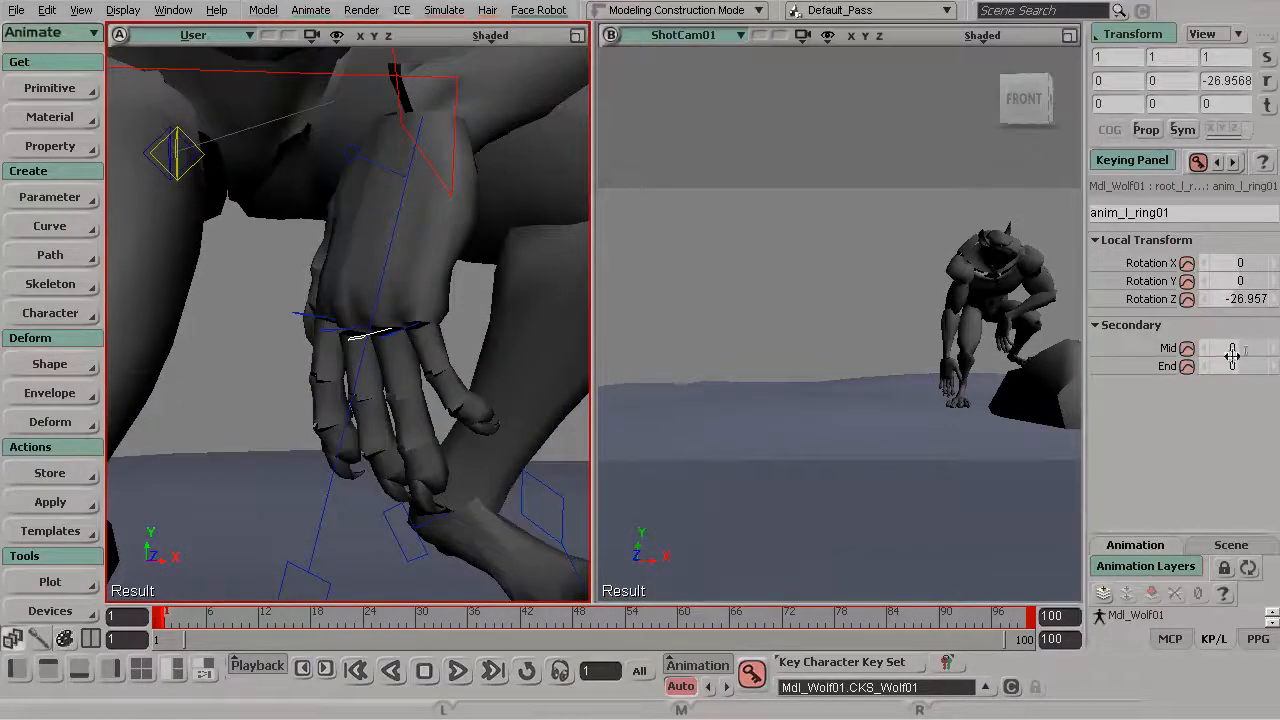
drag(1236, 349, 1240, 366)
alt+drag(363, 341, 404, 357)
alt+right_drag(352, 355, 437, 350)
key(c)
drag(560, 267, 570, 242)
key(space)
- Rotate the left index finger to about 7 on X and 5.4 on Y, and adjust its Z rotation
key(s)
drag(350, 368, 410, 366)
click(407, 329)
key(c)
drag(551, 294, 546, 274)
drag(470, 318, 449, 315)
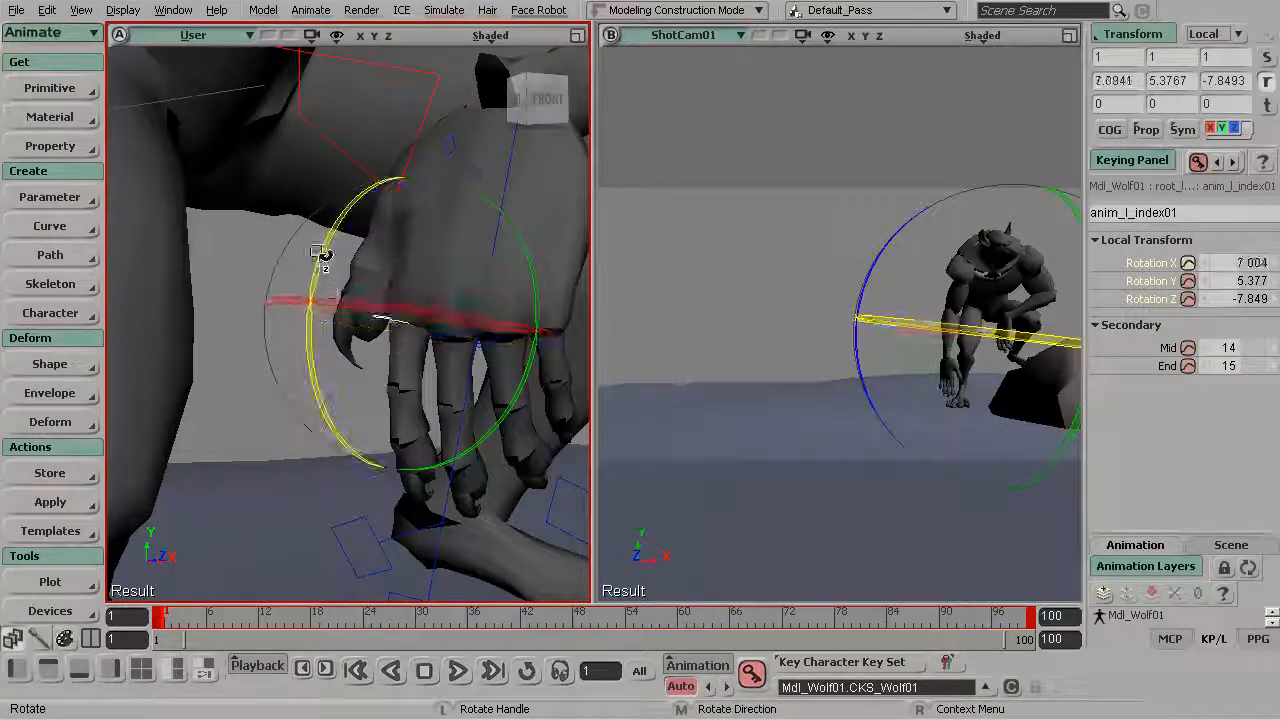
drag(317, 260, 315, 270)
key(space)
- Rotate the left thumb to about -20.7 on Z and bend its joints with Mid 4 and End 20
key(s)
drag(420, 357, 406, 294)
click(436, 209)
key(c)
drag(531, 197, 432, 190)
key(s)
drag(451, 318, 409, 360)
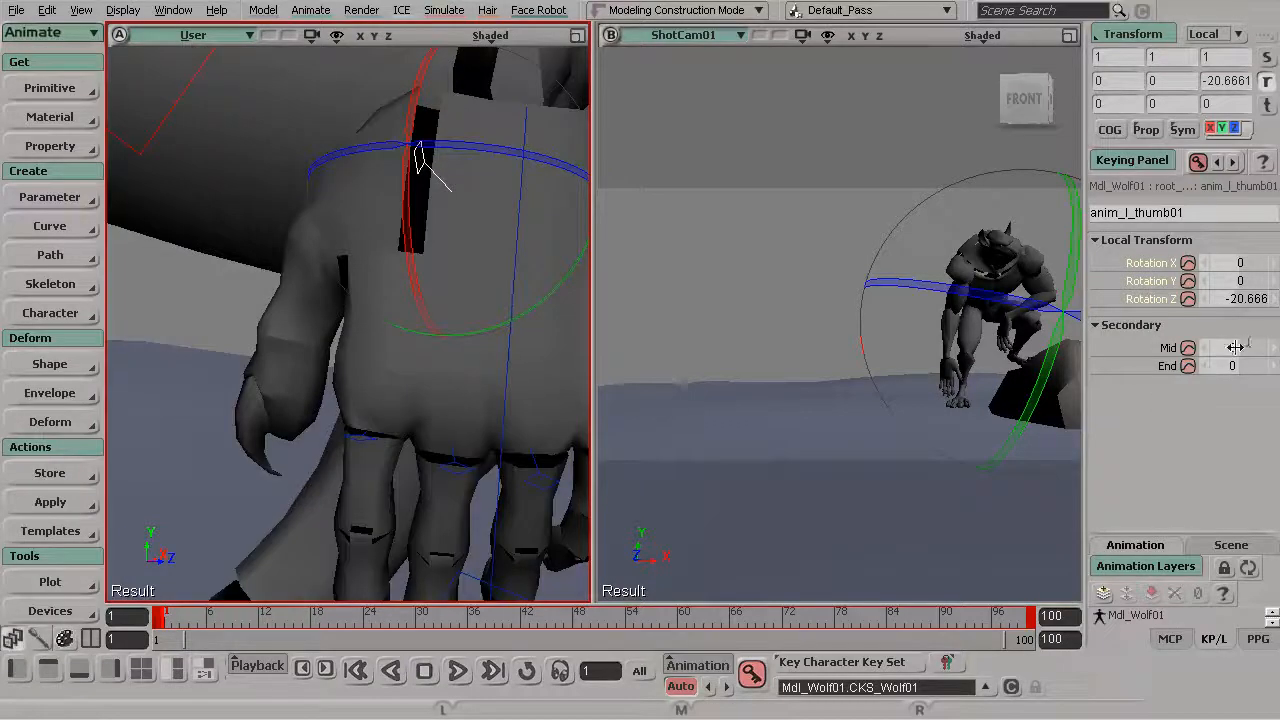
drag(1242, 352, 1255, 365)
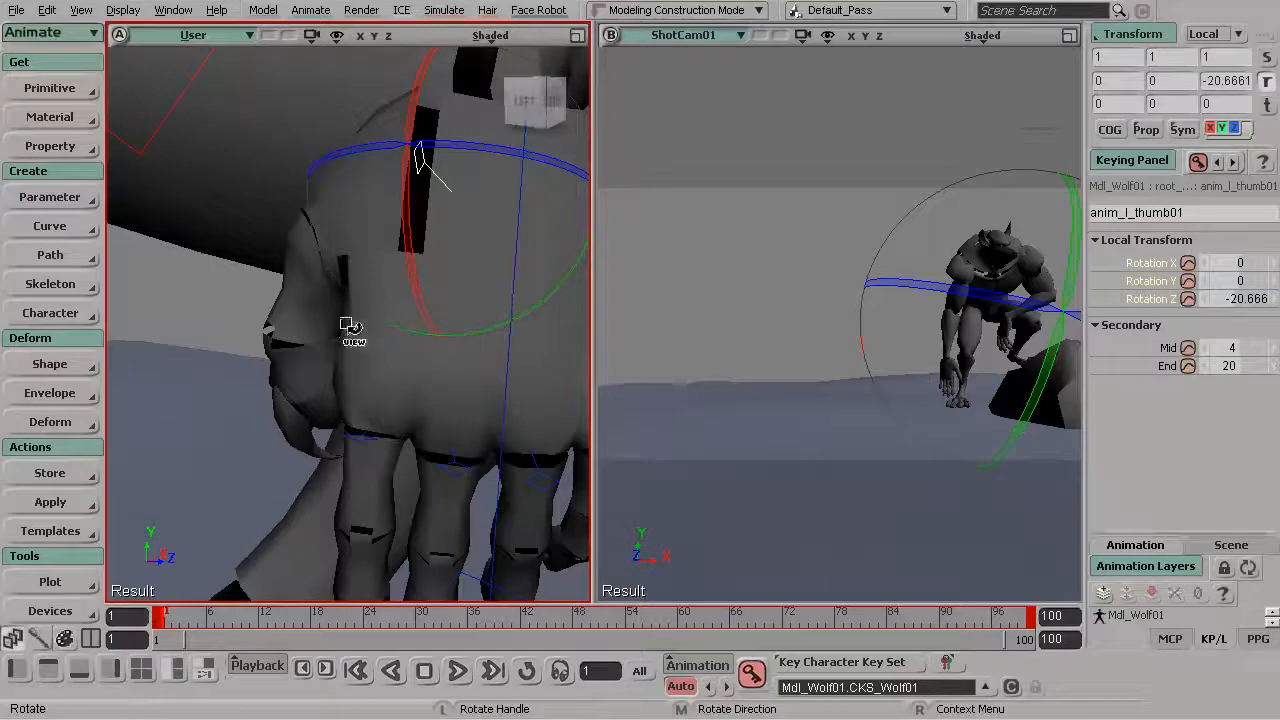
- Examine the left hand's finger pose and the wolf's overall crouch from several angles
drag(434, 331, 366, 289)
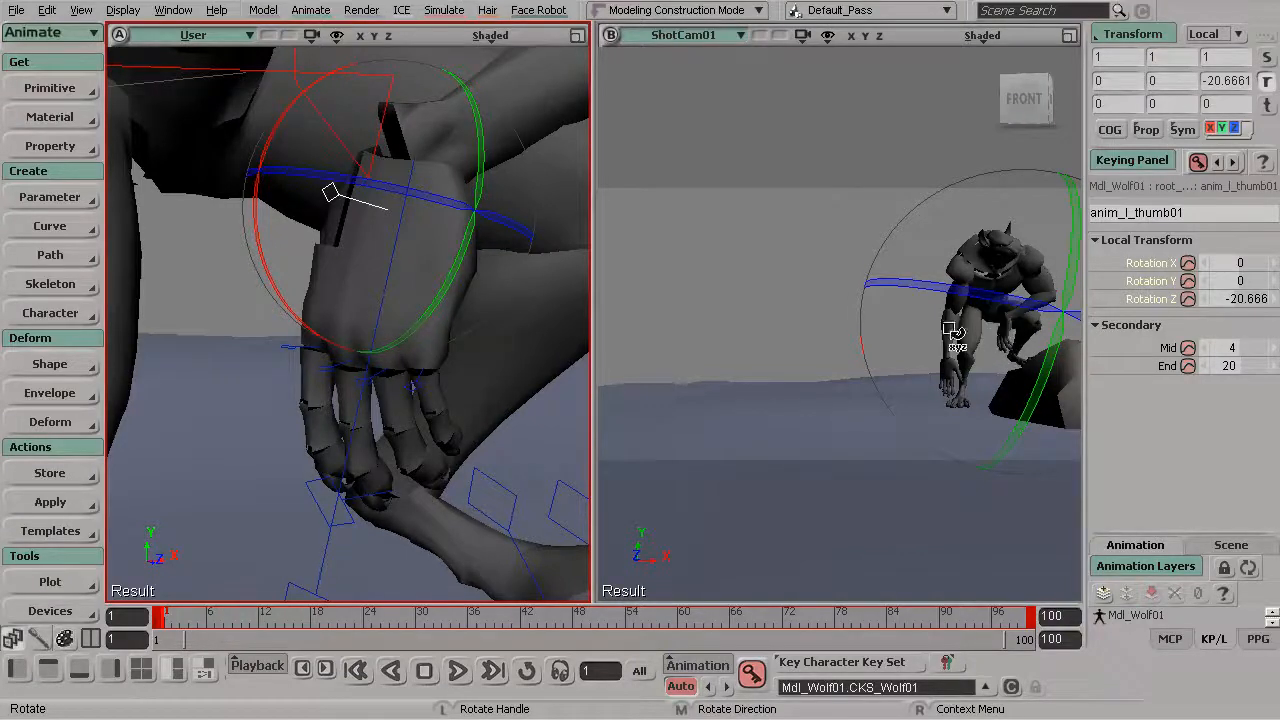
drag(397, 291, 381, 346)
key(space)
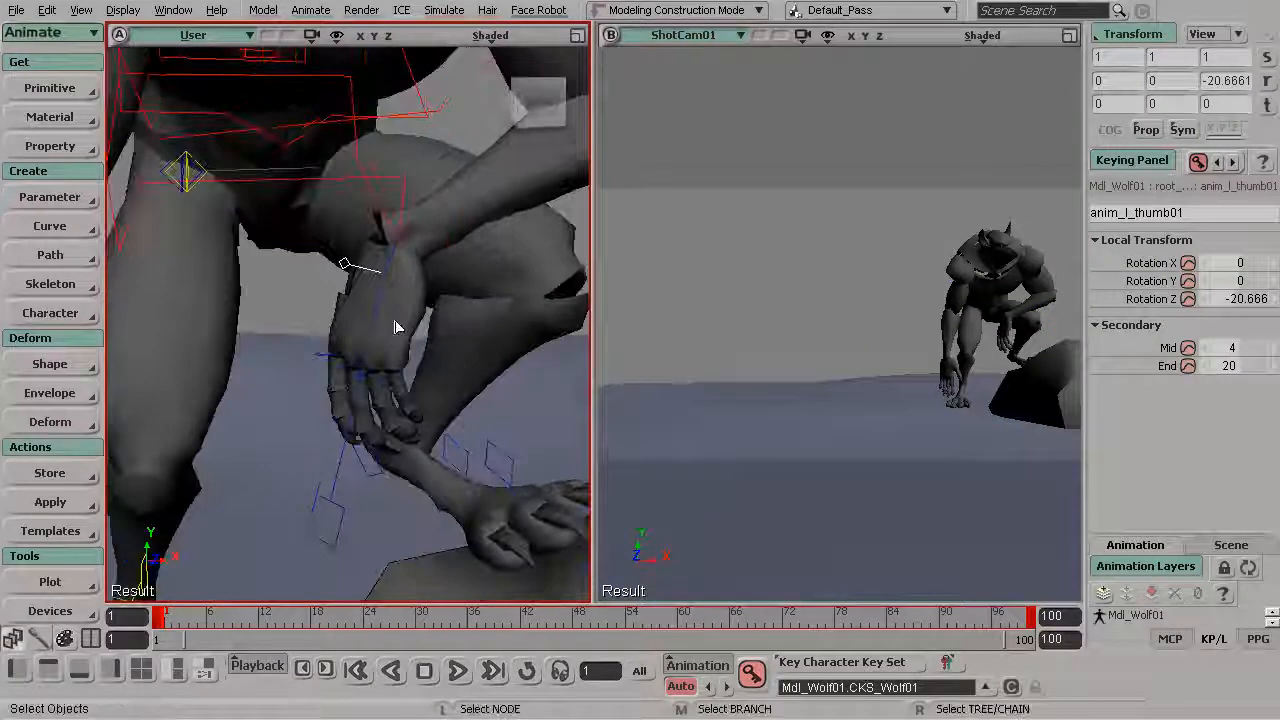
alt+right_drag(426, 317, 343, 289)
alt+middle_drag(343, 289, 358, 292)
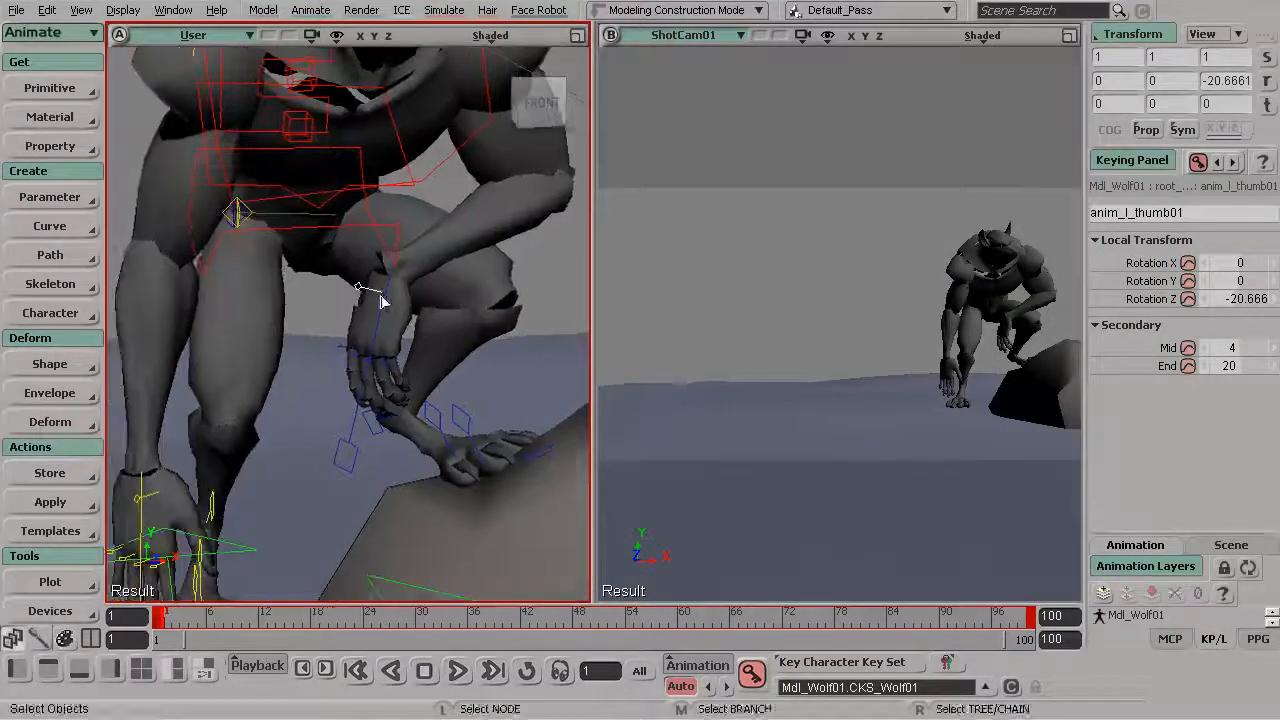
alt+right_drag(381, 304, 359, 285)
alt+drag(359, 284, 349, 288)
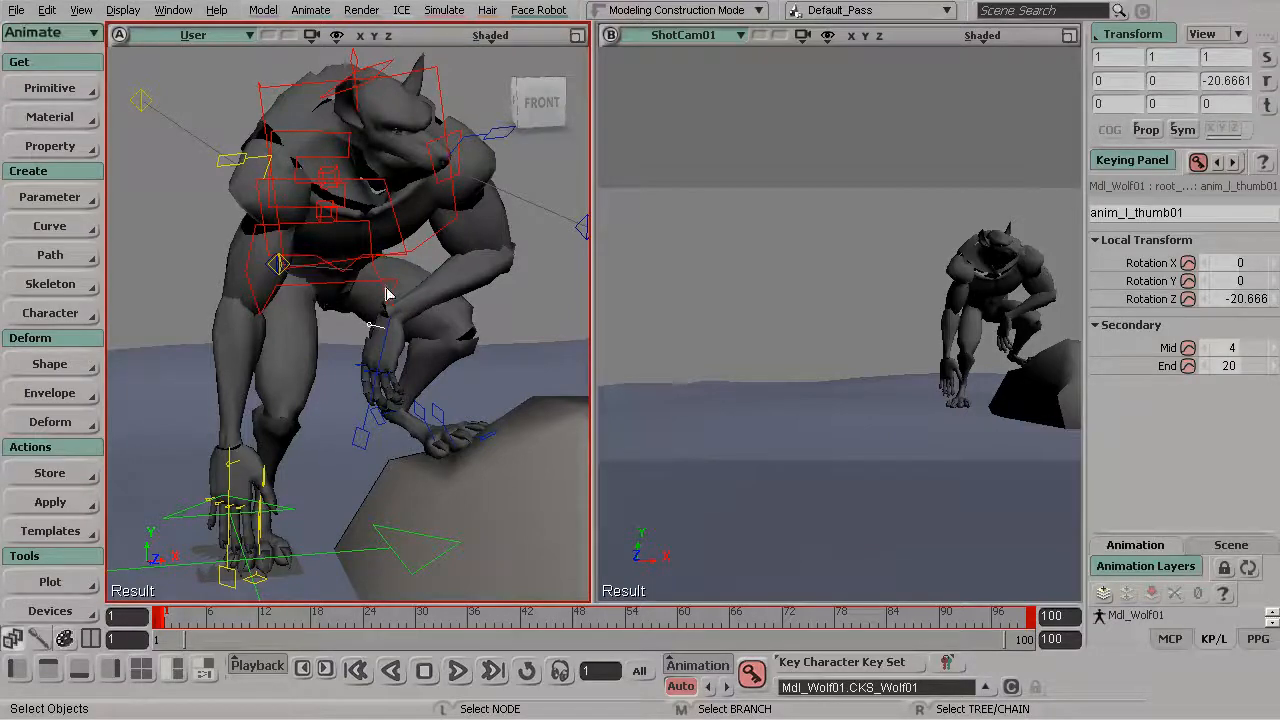
alt+middle_drag(294, 322, 340, 283)
alt+drag(340, 283, 326, 306)
- Rotate the right pinky control to about 6.1 on Y and -23.1 on Z
alt+middle_drag(282, 364, 328, 270)
click(287, 374)
alt+right_drag(328, 270, 370, 345)
click(245, 368)
key(c)
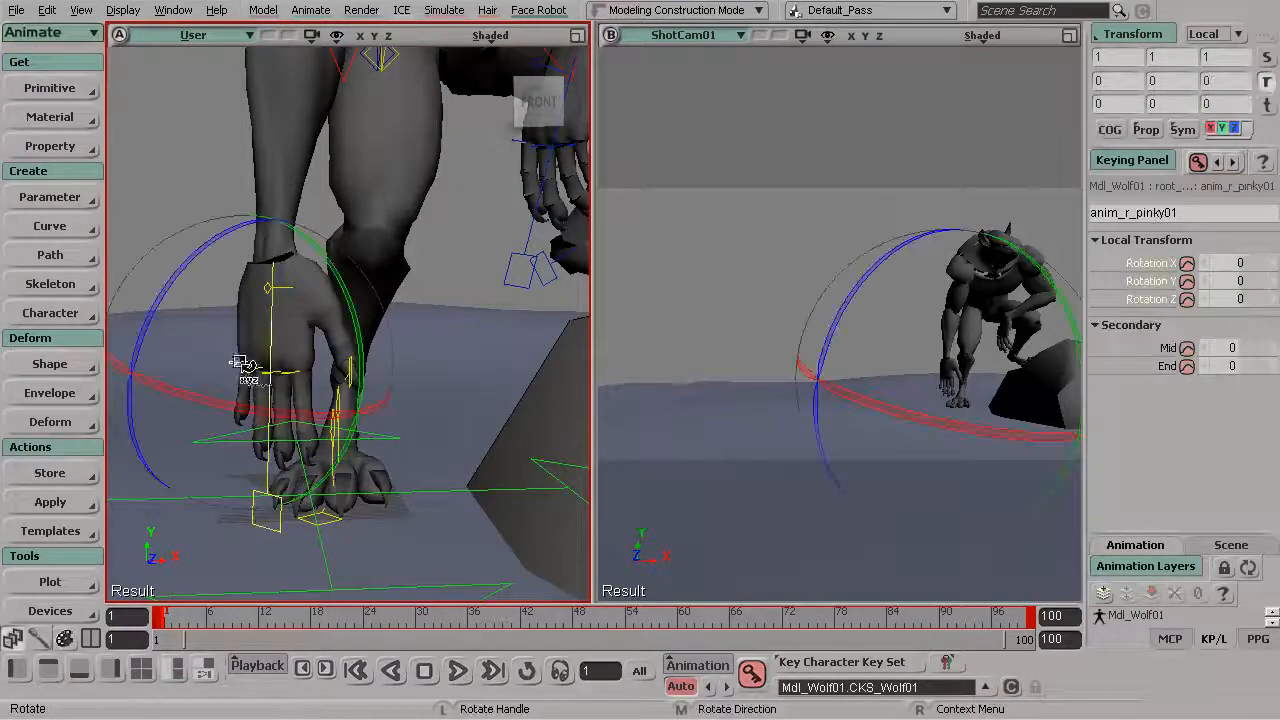
drag(224, 260, 196, 296)
drag(325, 324, 331, 341)
key(space)
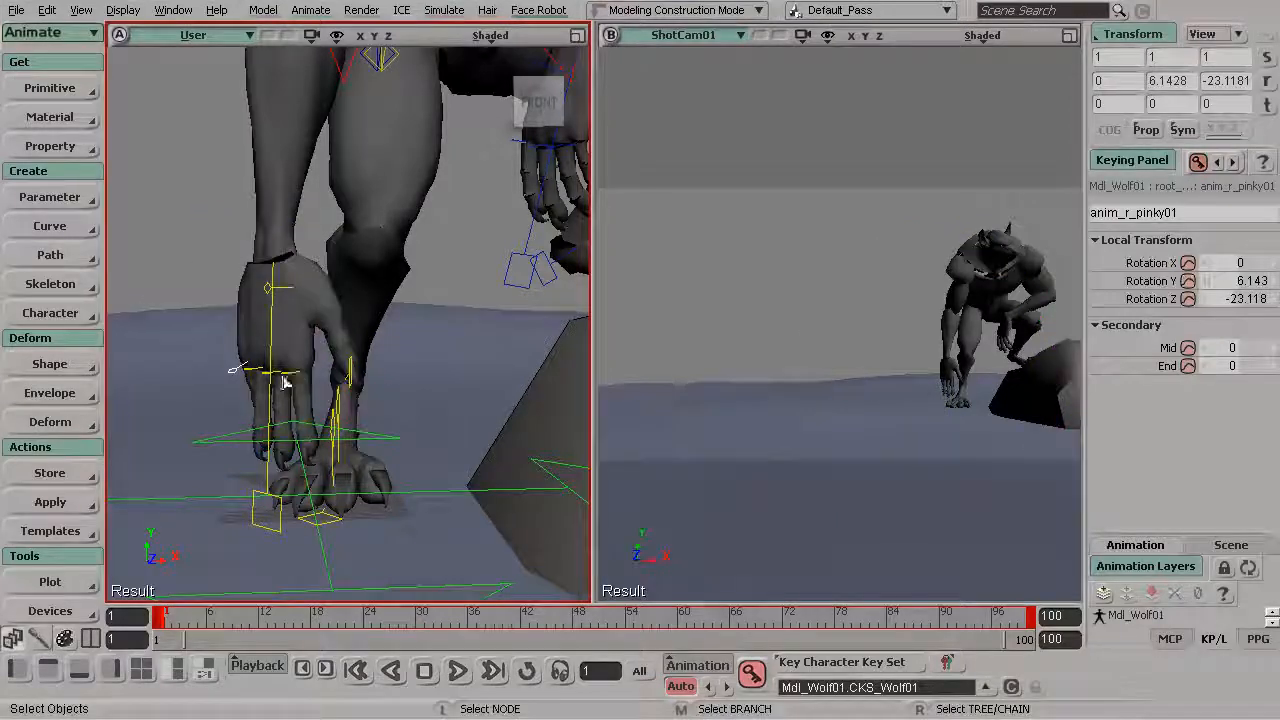
- Rotate the right ring finger and right middle finger controls to offset them from the other fingers
alt+drag(250, 372, 271, 382)
alt+right_drag(271, 382, 252, 388)
click(250, 386)
key(c)
drag(345, 394, 335, 397)
alt+drag(251, 357, 212, 253)
key(space)
click(256, 377)
key(c)
key(space)
- Select all four right finger base controls and curl them together by about -16.3 on Z
click(291, 379)
alt+drag(243, 365, 366, 397)
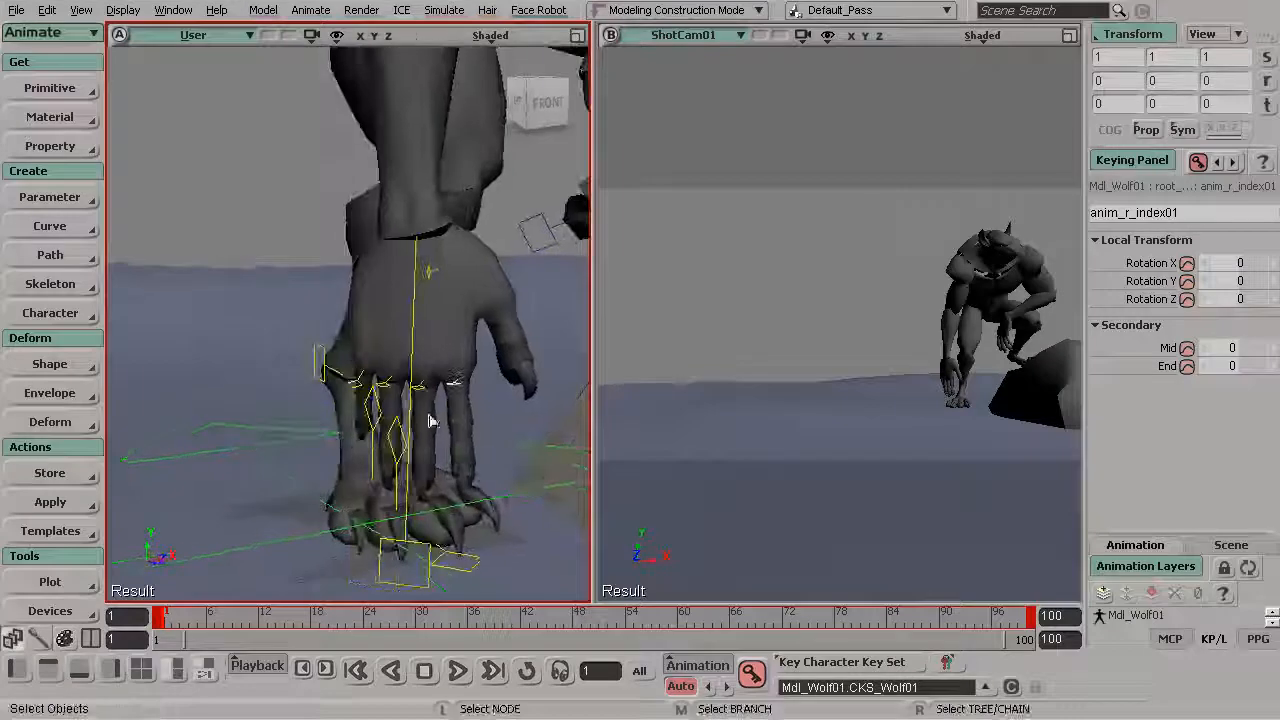
shift+click(393, 393)
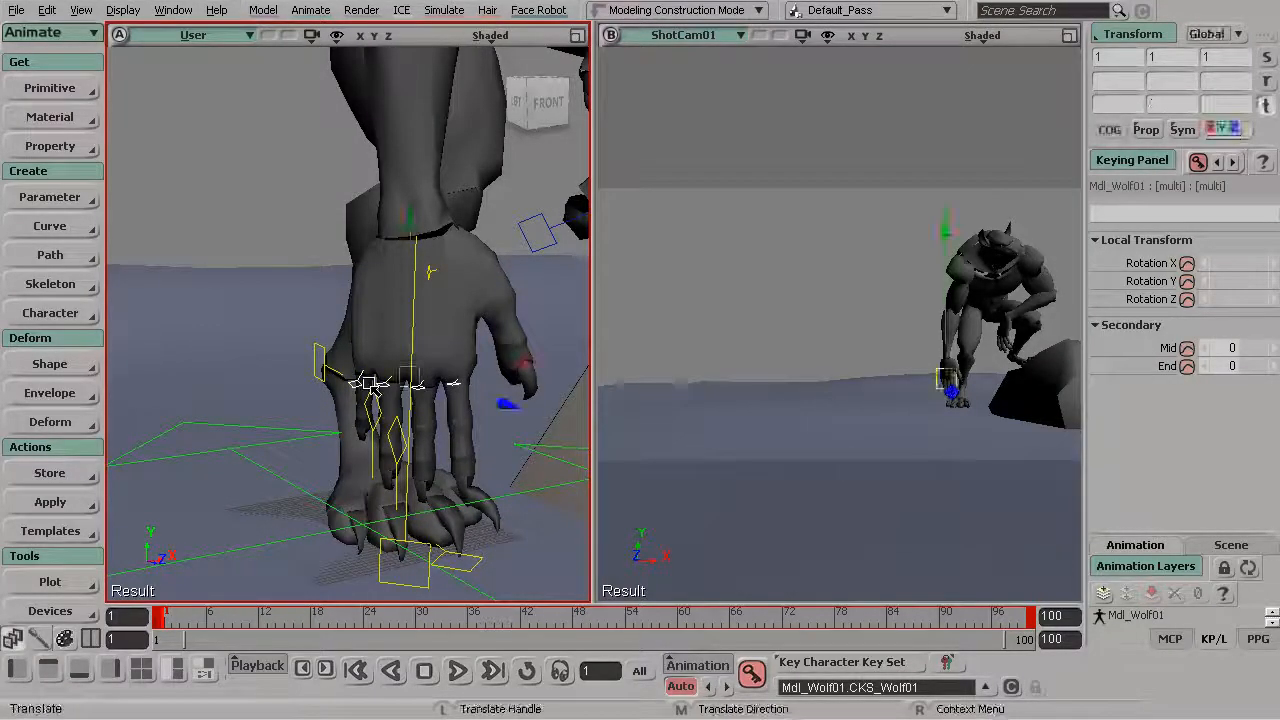
key(c)
alt+drag(372, 384, 309, 377)
key(s)
drag(423, 422, 420, 400)
key(space)
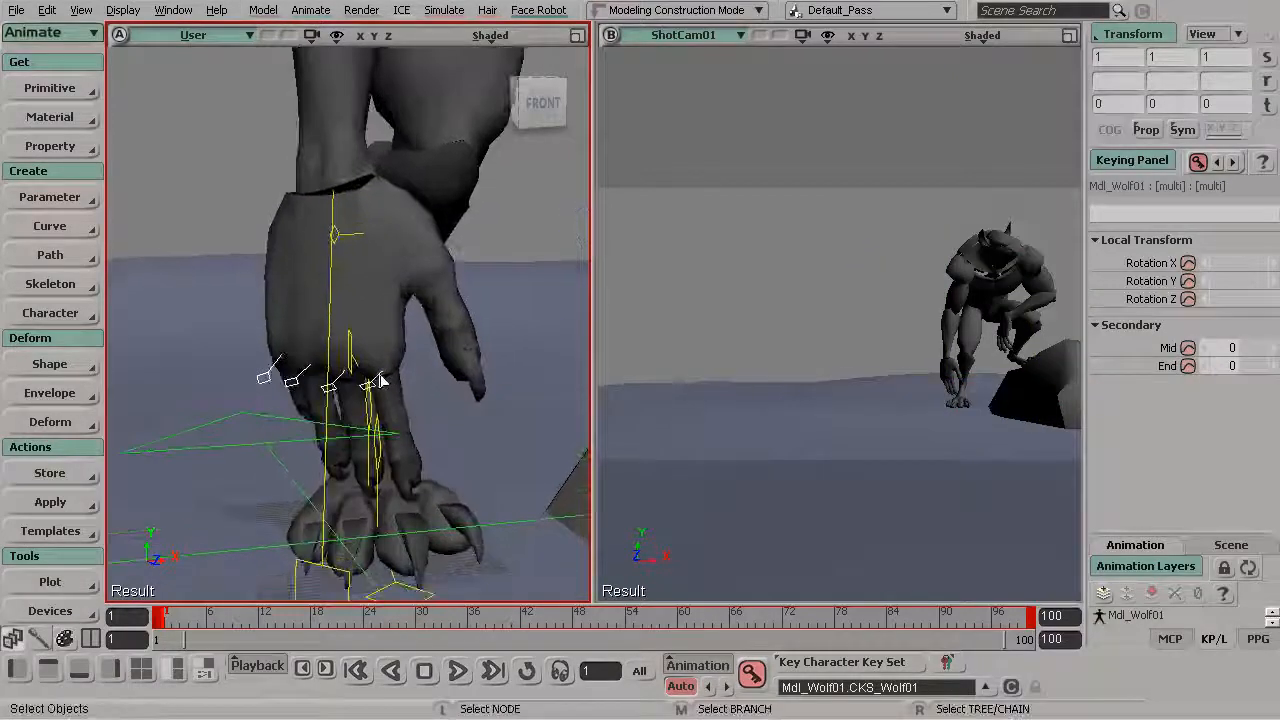
- Bend the right index finger's joints with Mid -15 and End -12
click(378, 377)
key(s)
right_drag(409, 392, 417, 392)
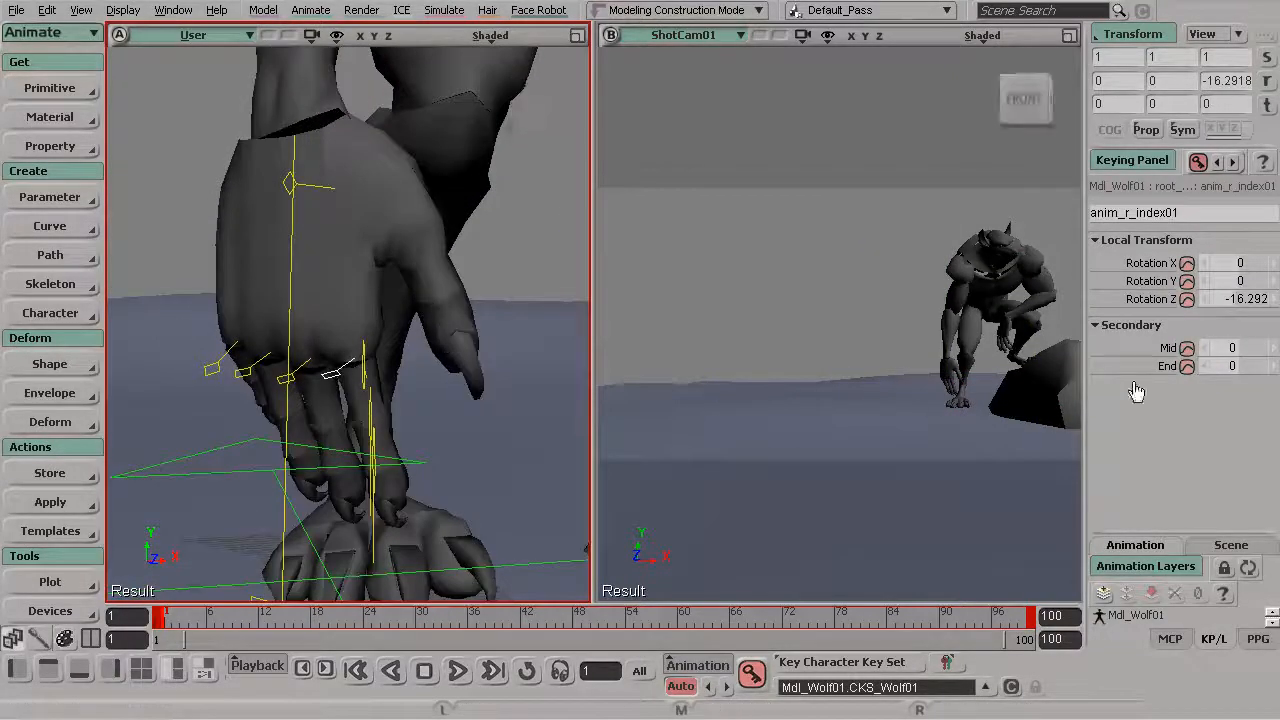
drag(1228, 348, 1248, 362)
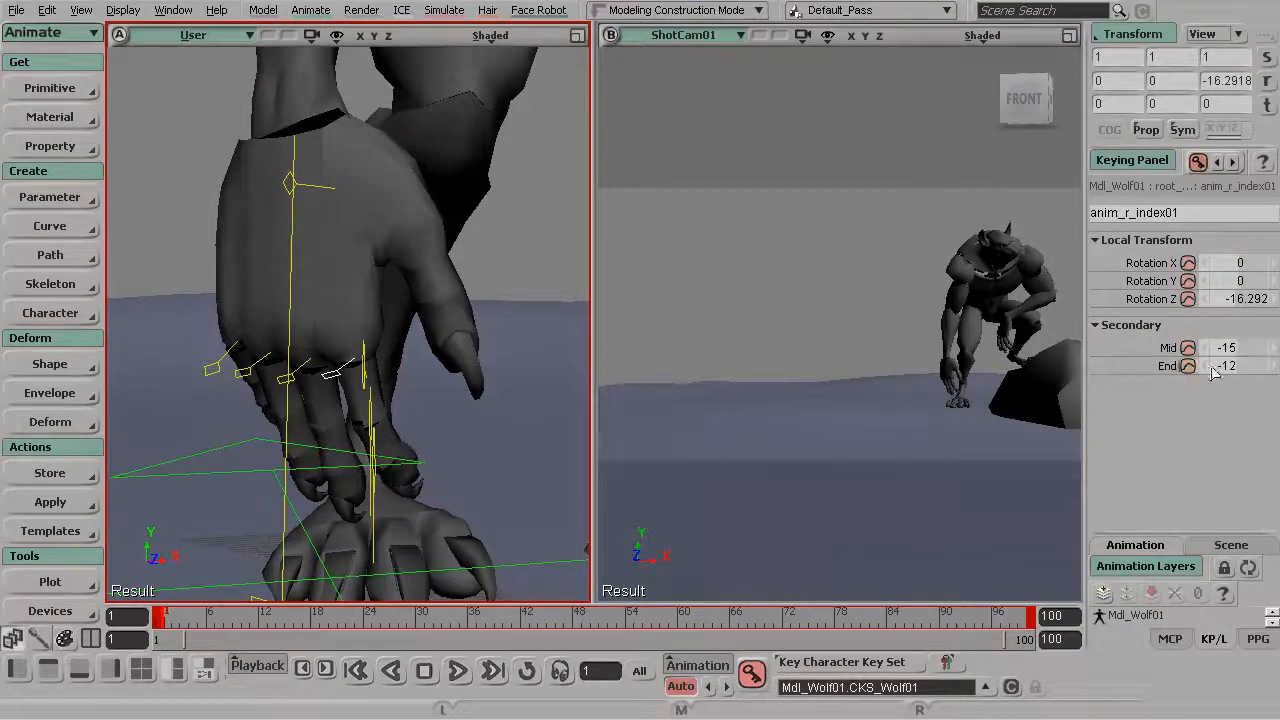
key(s)
key(space)
- Bend the right middle finger's middle and end joints
click(305, 366)
key(s)
middle_drag(306, 368, 314, 357)
right_drag(314, 357, 369, 369)
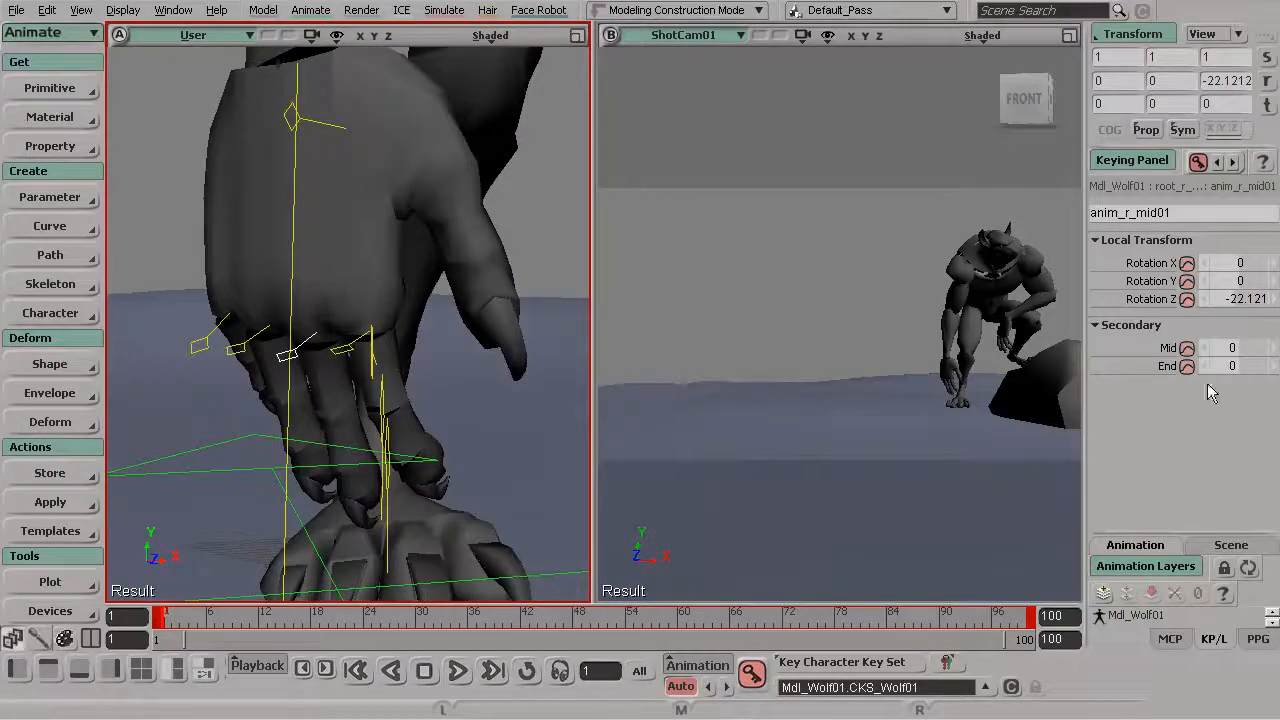
mouse_move(1238, 352)
mouse_down()
mouse_move(1250, 352)
mouse_move(1223, 370)
mouse_up()
key(space)
- Bend the right ring finger with Mid -31 and End -14, and the right pinky with Mid -14 and End about -25
click(240, 353)
drag(1221, 350, 1204, 350)
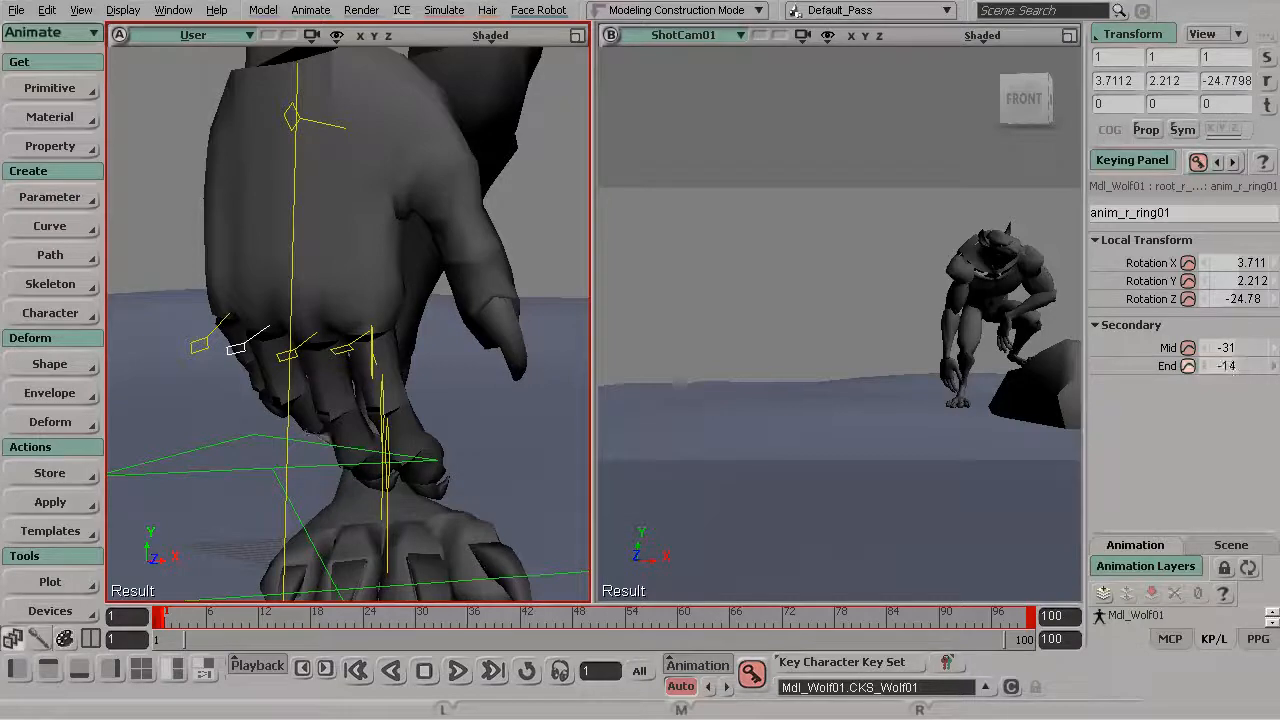
click(200, 345)
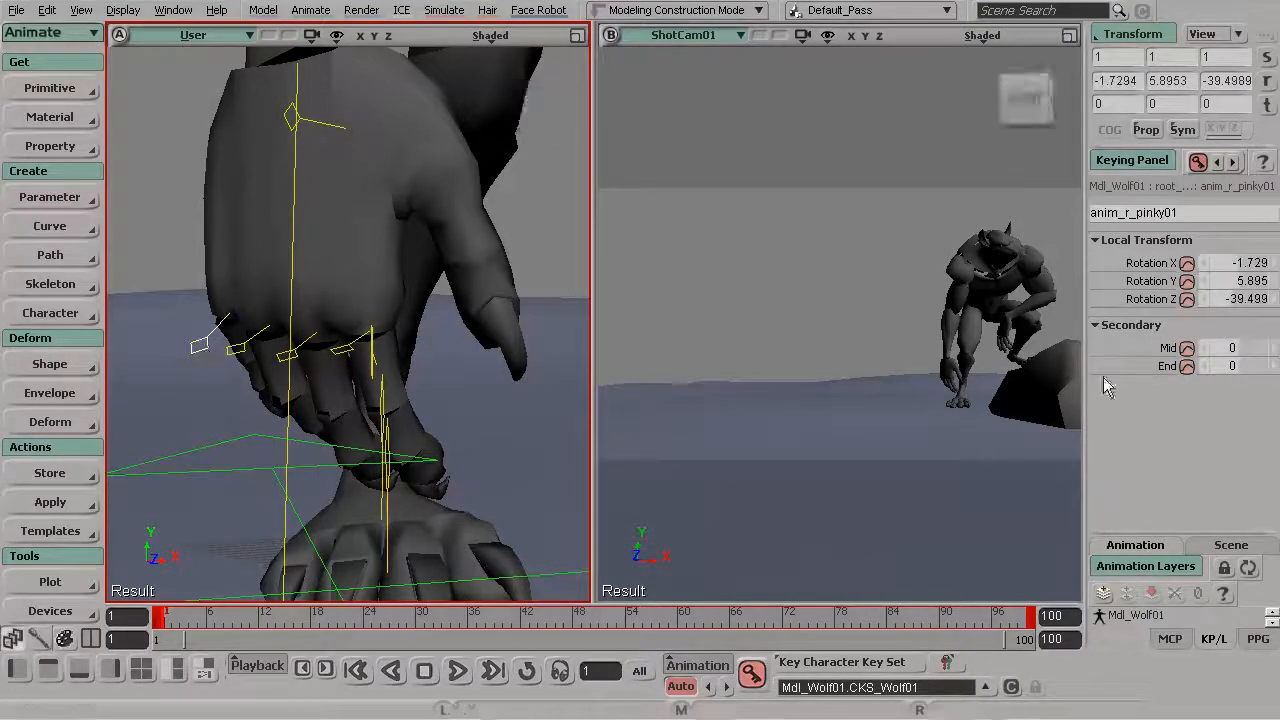
drag(1218, 354, 1205, 354)
- Rotate the right thumb to about -26.8 on Z and bend its joints with Mid -25 and End -23
key(s)
drag(471, 366, 443, 423)
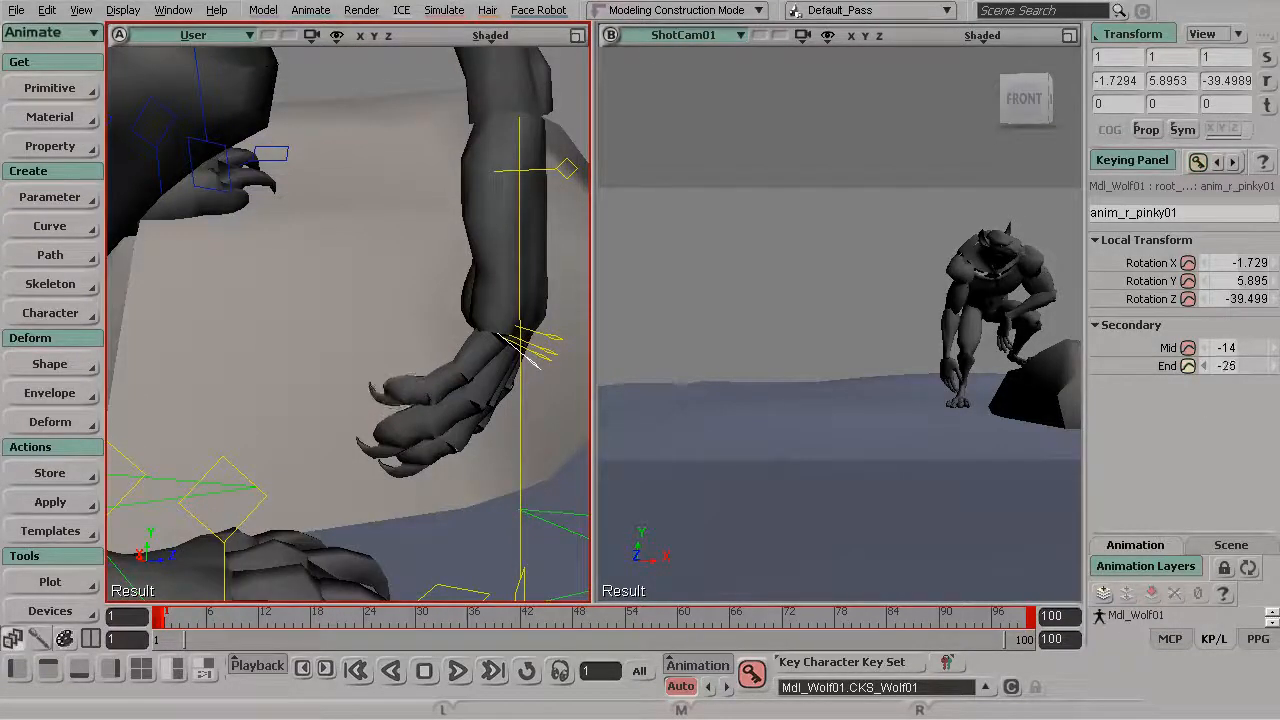
key(s)
drag(509, 286, 317, 240)
click(243, 196)
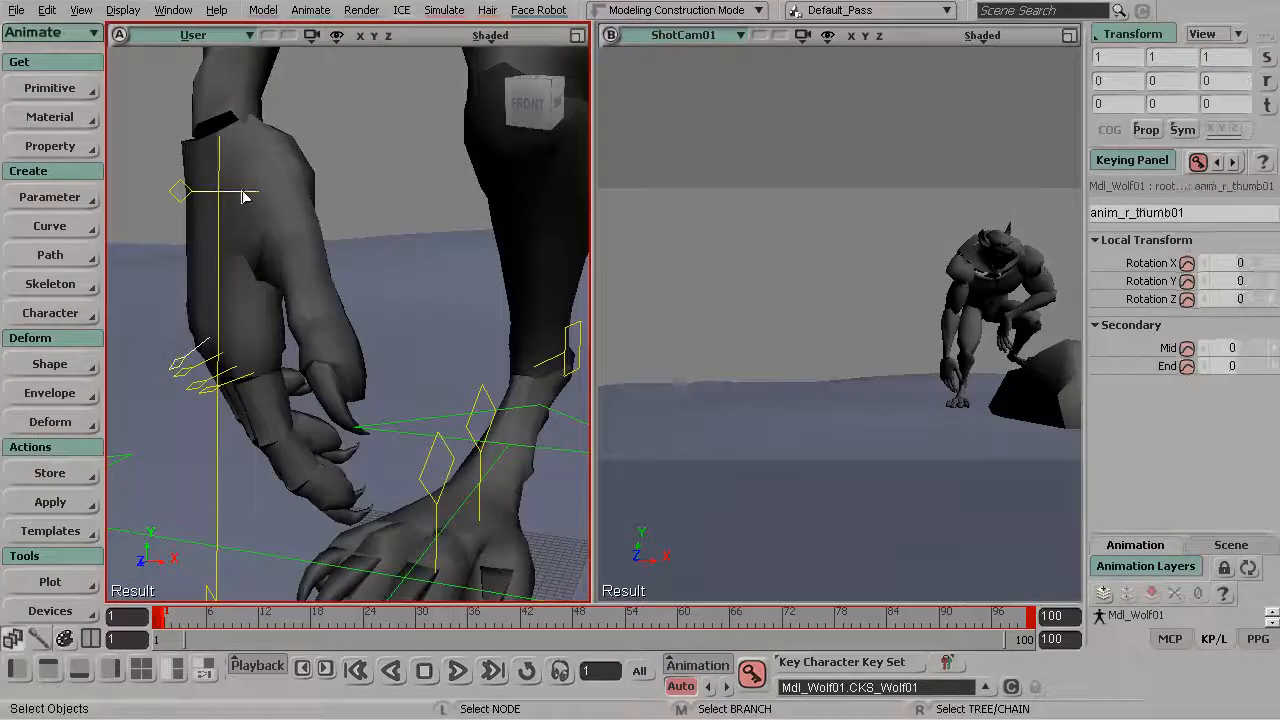
key(c)
drag(249, 200, 306, 200)
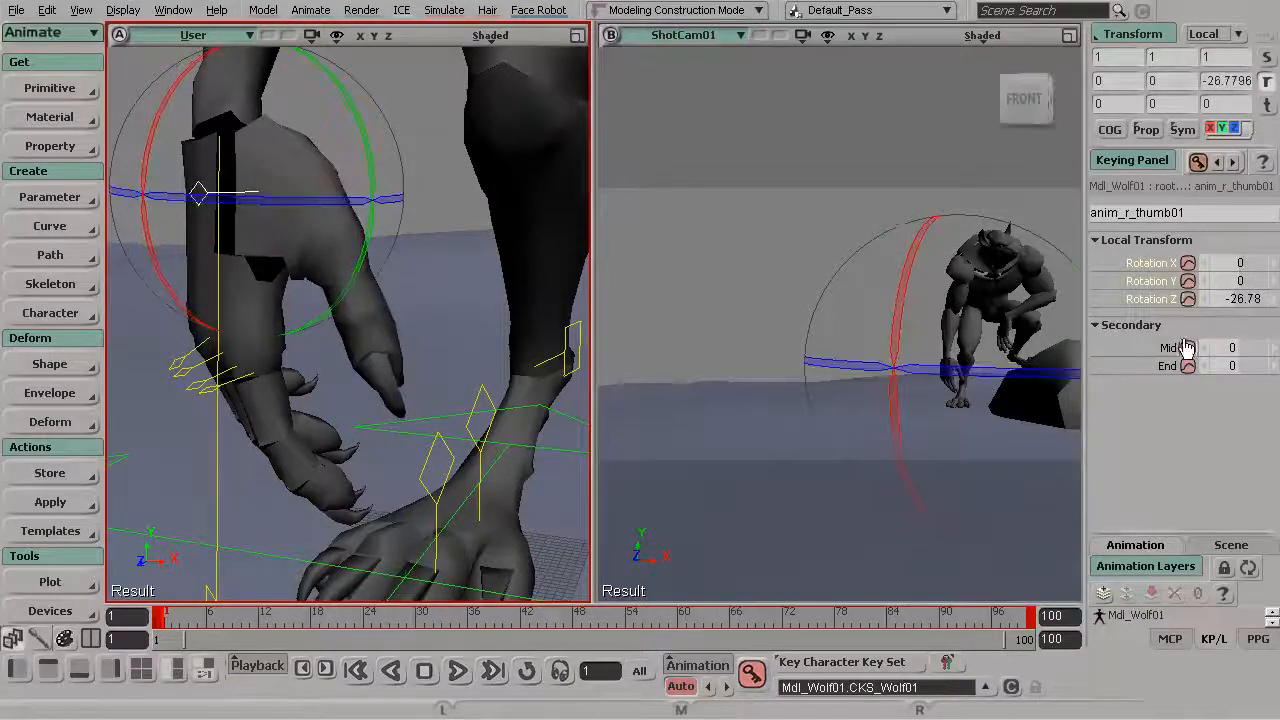
drag(1234, 347, 1204, 366)
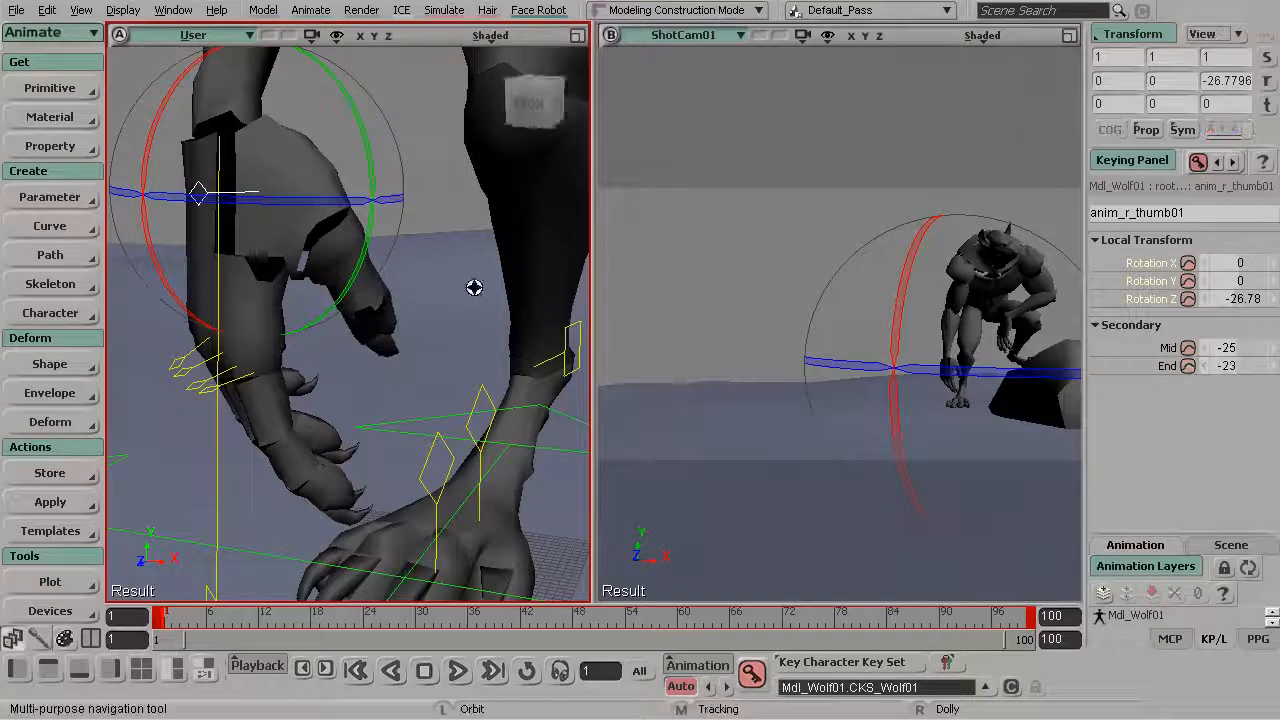
- Adjust the right thumb's rotation to about X -11.6, Y 5.8, Z -18.6, and enlarge the ShotCam01 view to full size
key(s)
drag(430, 286, 517, 278)
drag(452, 234, 386, 234)
key(s)
mouse_move(386, 234)
mouse_down()
mouse_move(426, 241)
mouse_move(375, 240)
mouse_up()
drag(322, 135, 320, 122)
key(space)
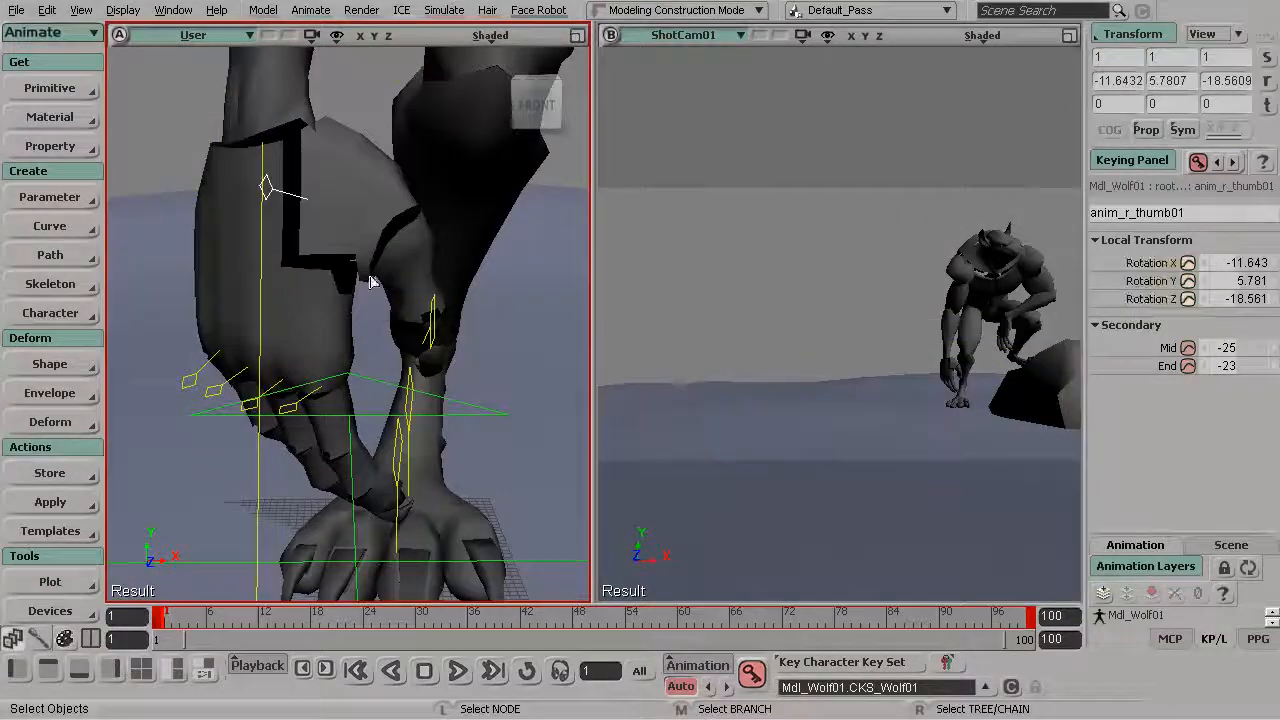
click(1069, 36)
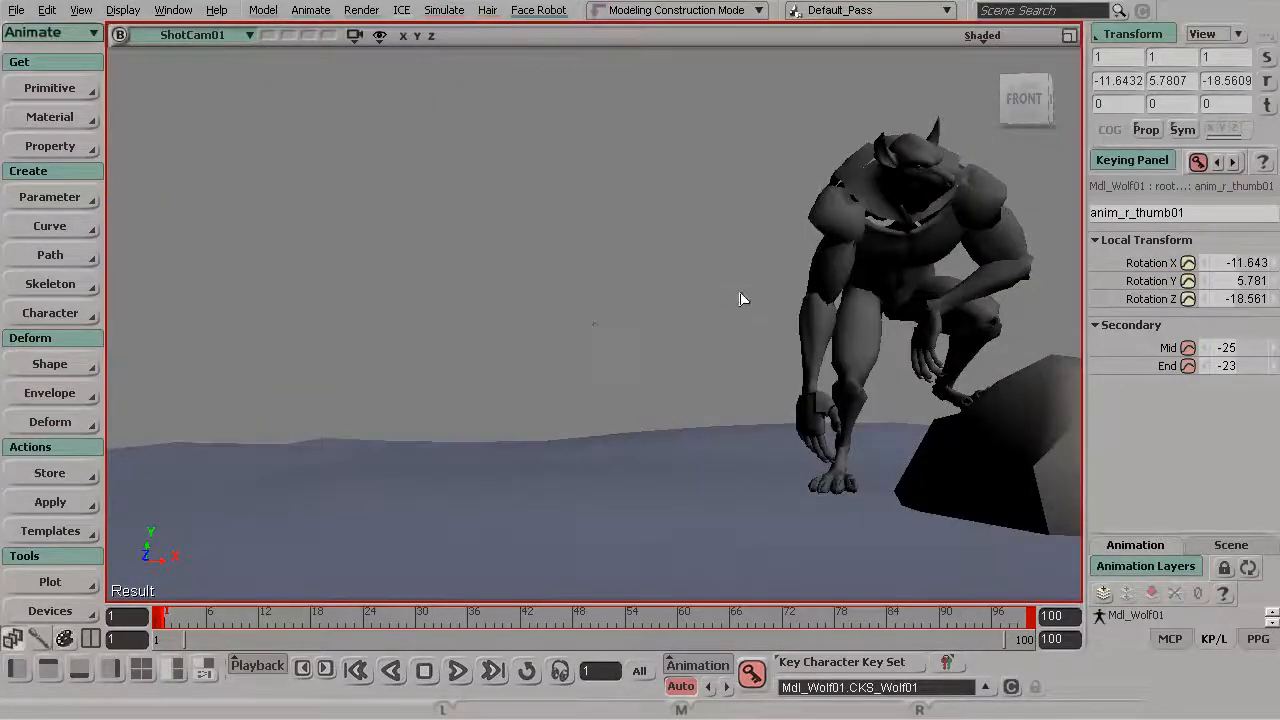